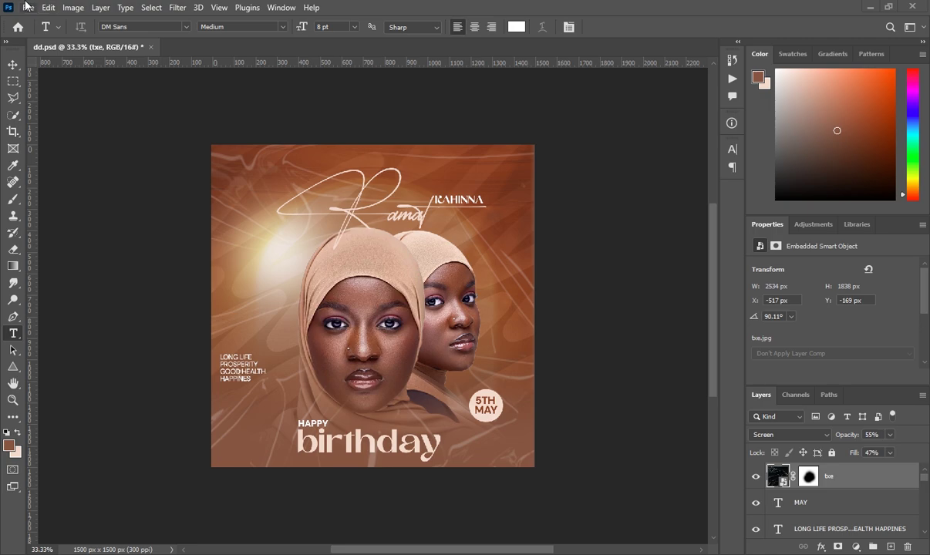
Open the New Document dialog preset to 5 × 5 inches, 300 ppi, transparent background.
left_click(27, 8)
left_click(37, 26)
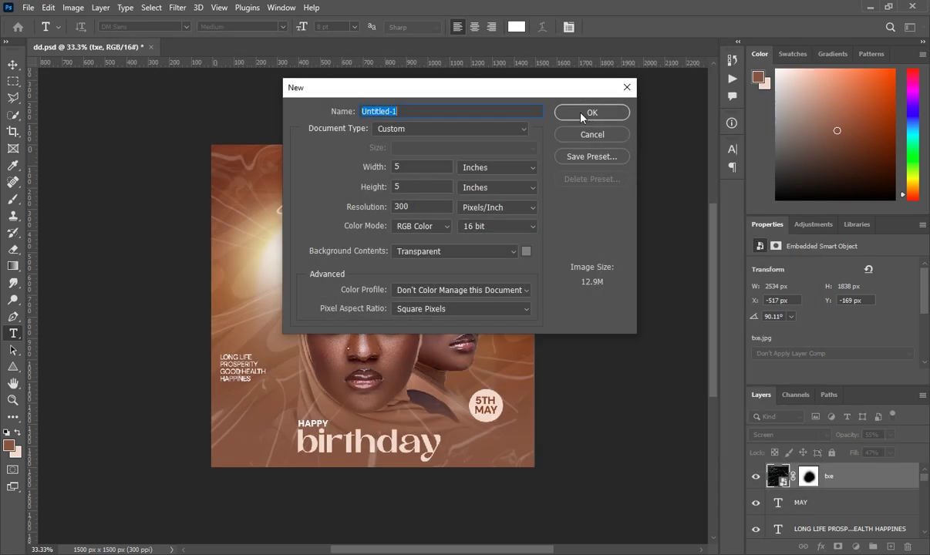
Create the 1500 × 1500 px canvas and cover it with a #875441 brown Solid Color fill layer.
left_click(586, 113)
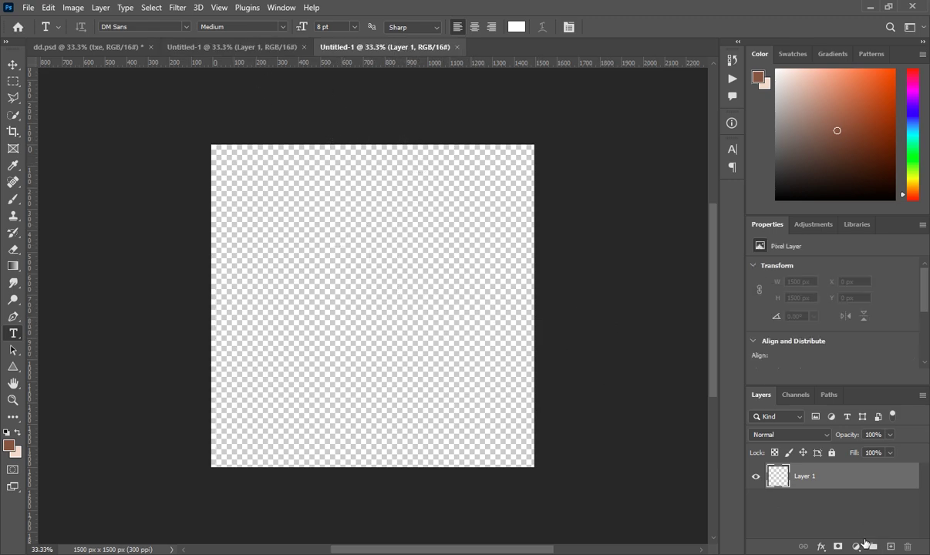
left_click(857, 546)
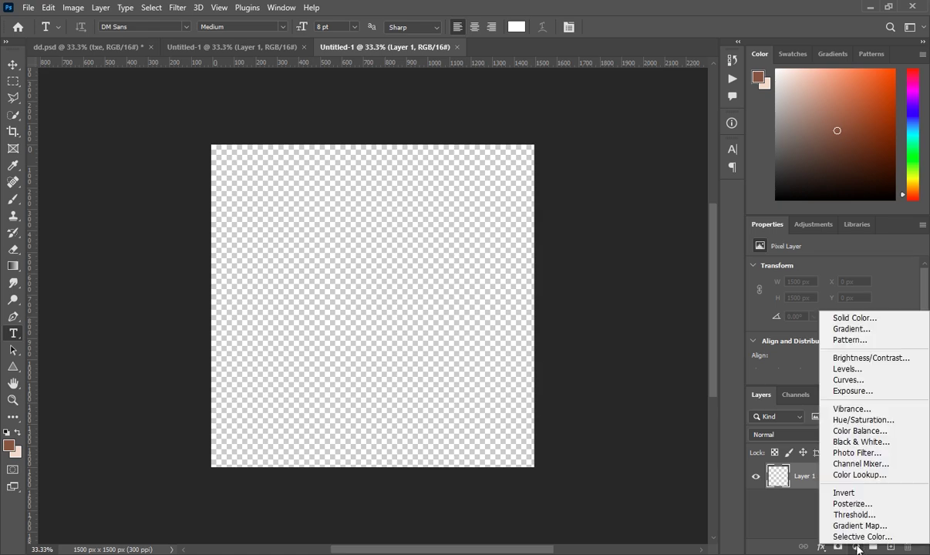
left_click(852, 317)
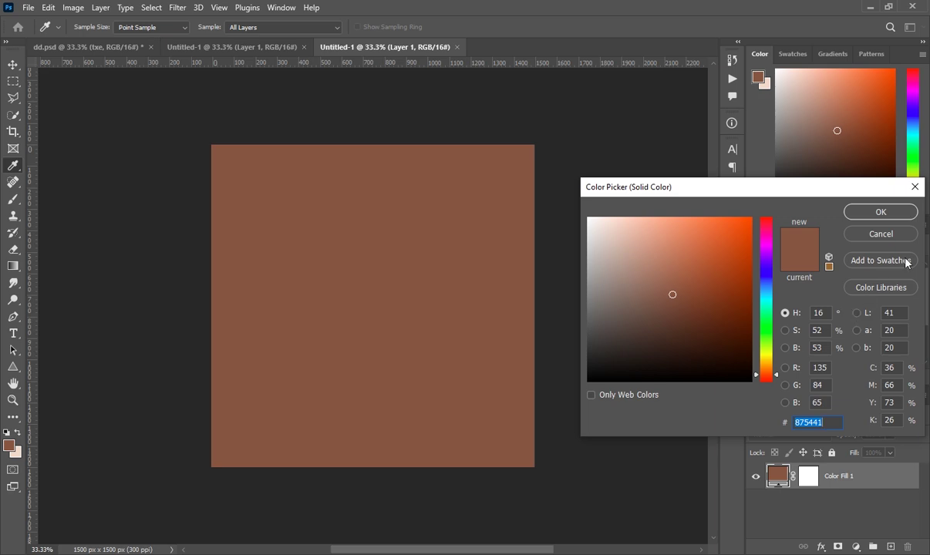
left_click(879, 212)
key("t")
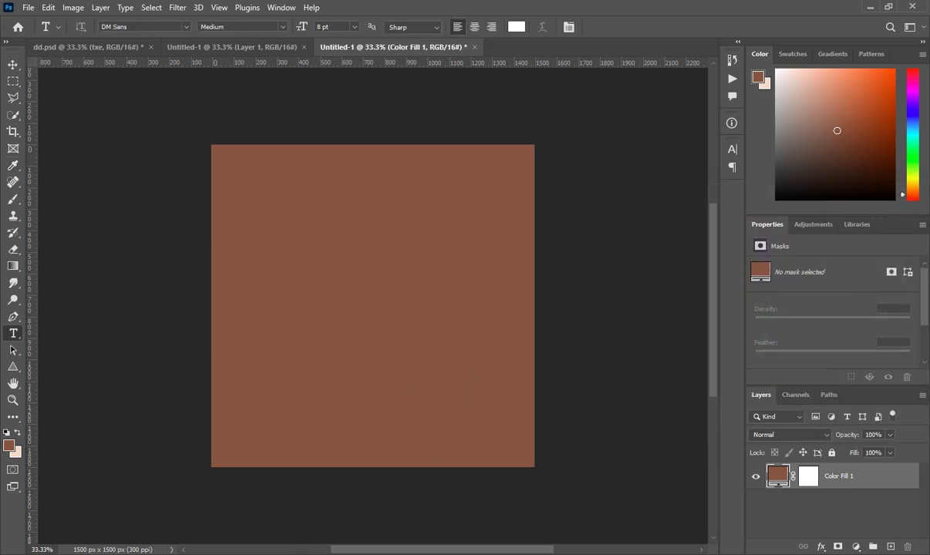
Place the bac texture image over the brown fill.
key("alt+Tab")
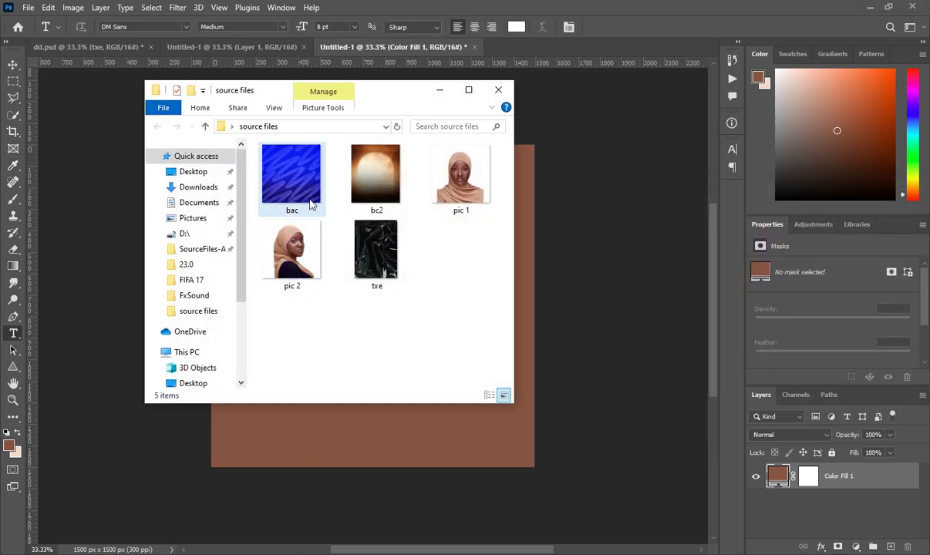
left_click_drag(300, 190, 364, 319)
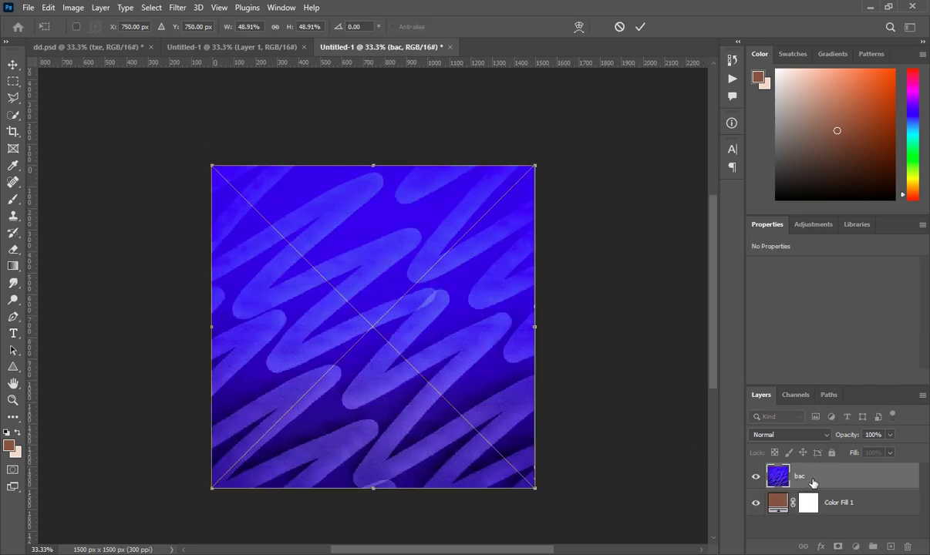
key("Return")
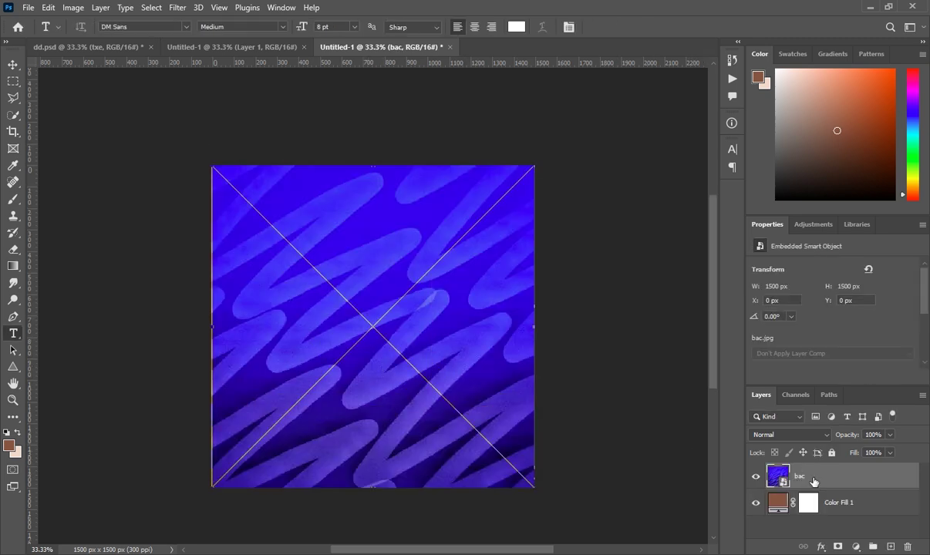
Set the bac texture to Luminosity, 50% opacity and 77% fill, and add an empty layer above.
left_click(768, 435)
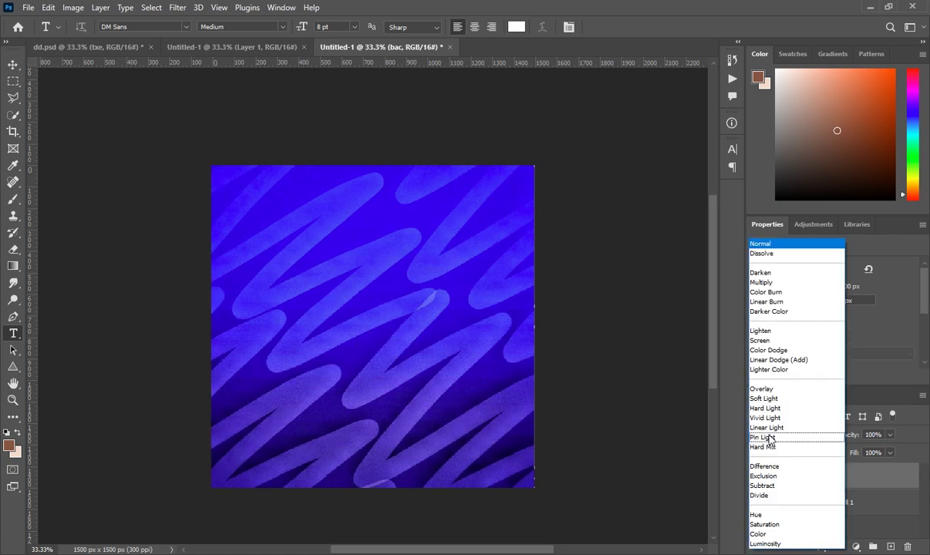
left_click(769, 544)
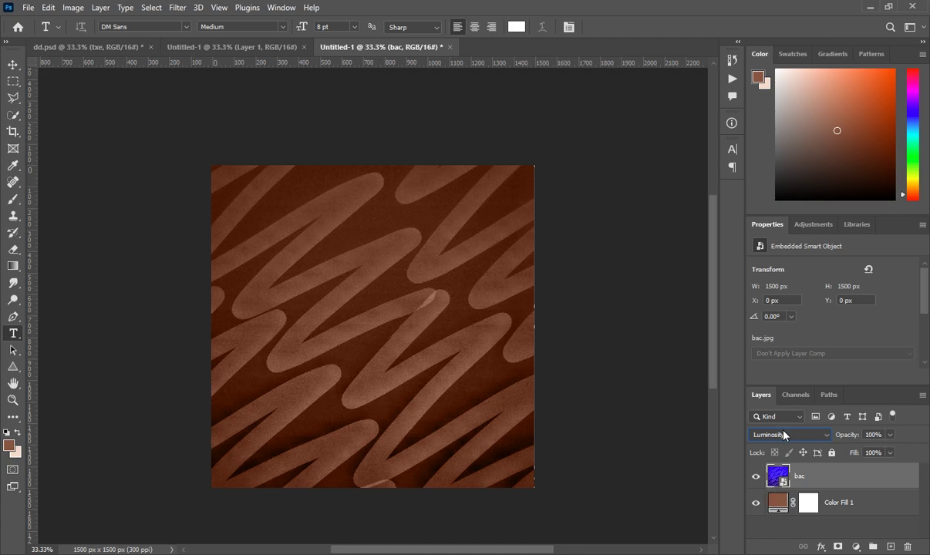
left_click(890, 435)
left_click_drag(870, 454, 862, 455)
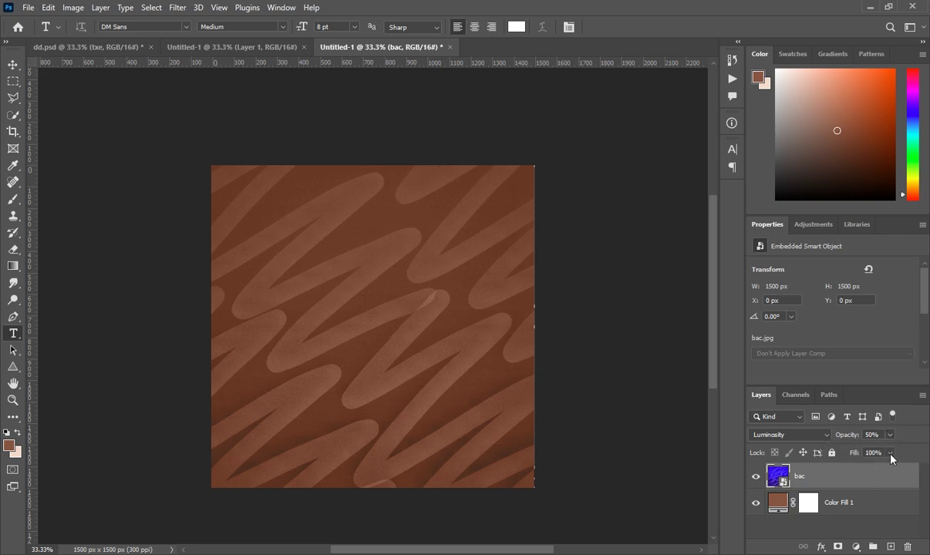
left_click(890, 455)
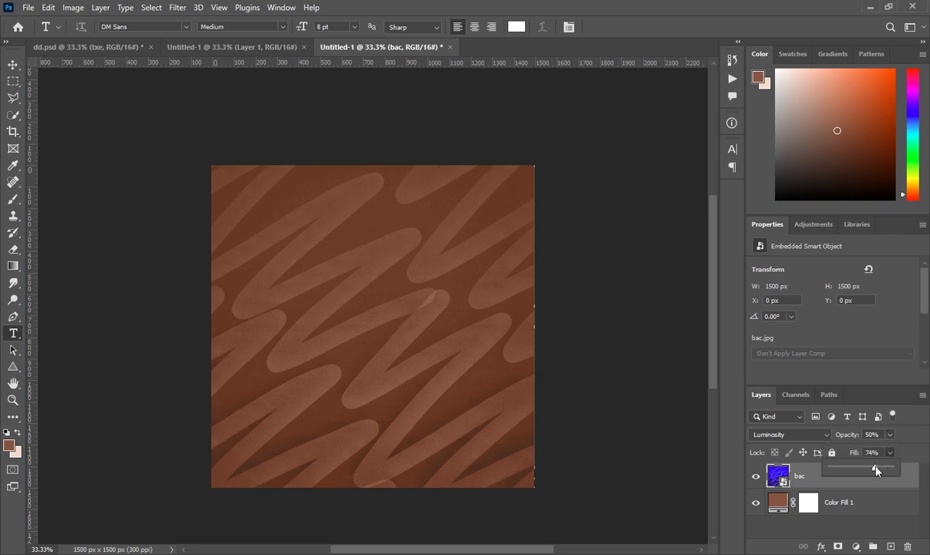
left_click_drag(876, 469, 877, 471)
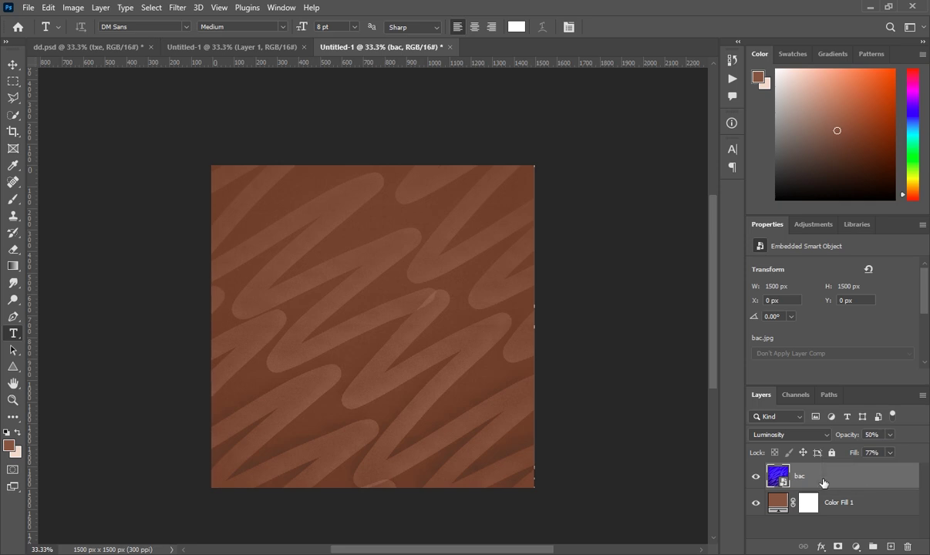
left_click(890, 547)
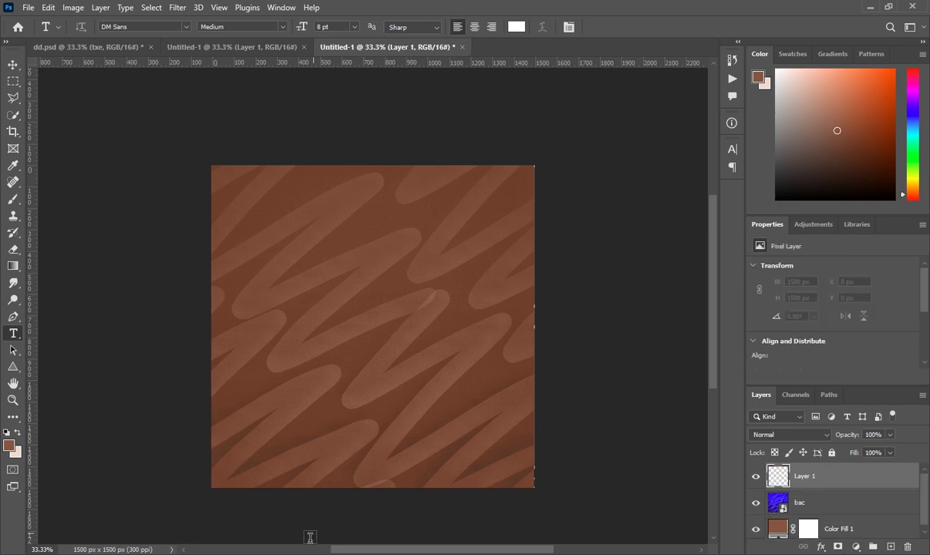
Place the bc2 arch image, enlarged and shifted to cover the canvas.
mouse_move(297, 551)
left_click(308, 513)
left_click(351, 162)
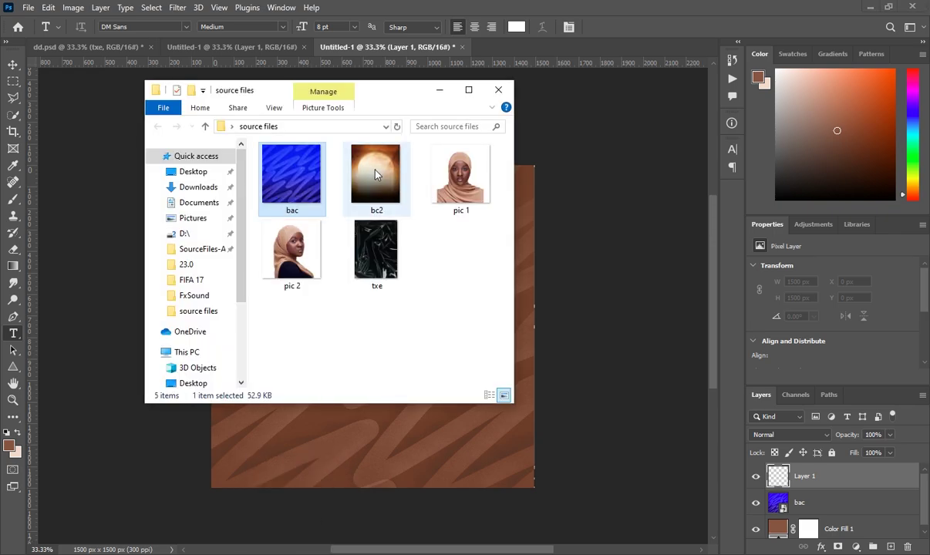
left_click_drag(354, 159, 407, 351)
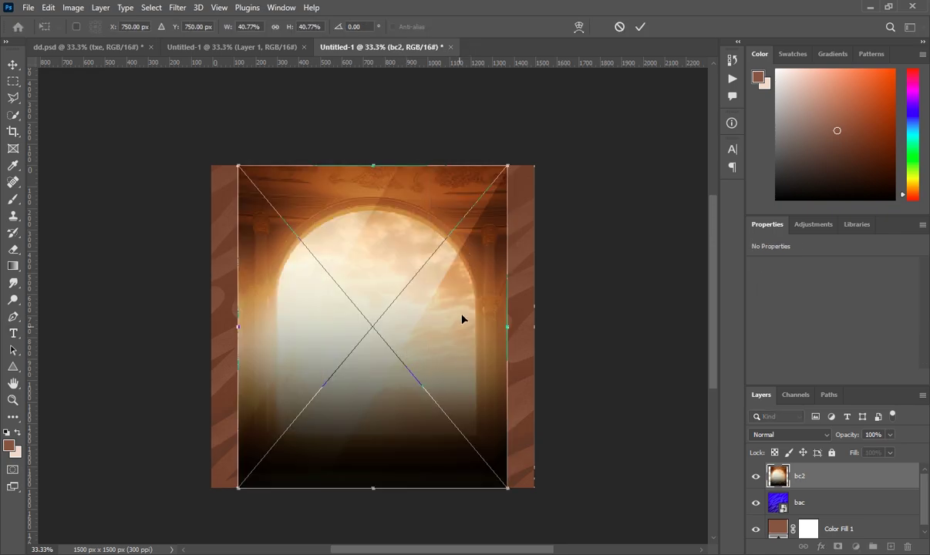
left_click_drag(508, 487, 576, 546)
left_click_drag(455, 396, 428, 384)
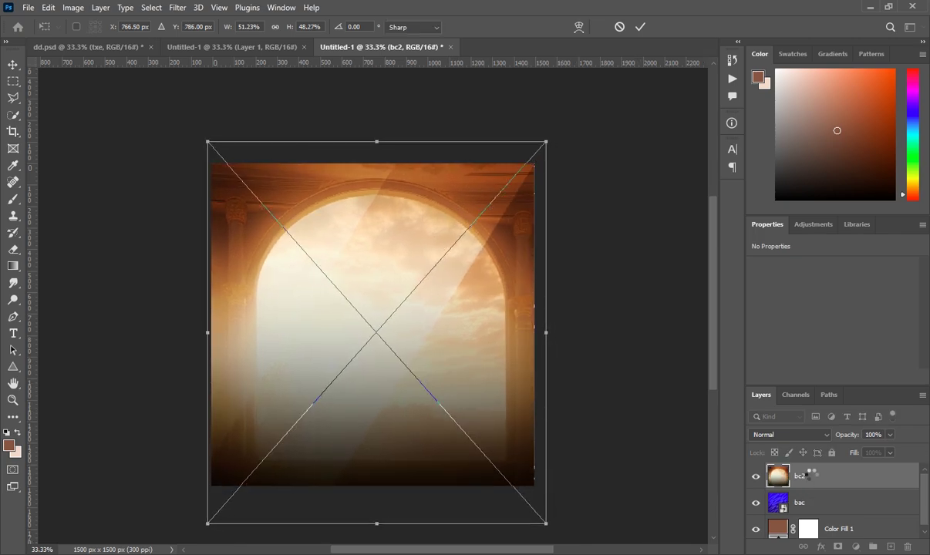
key("Return")
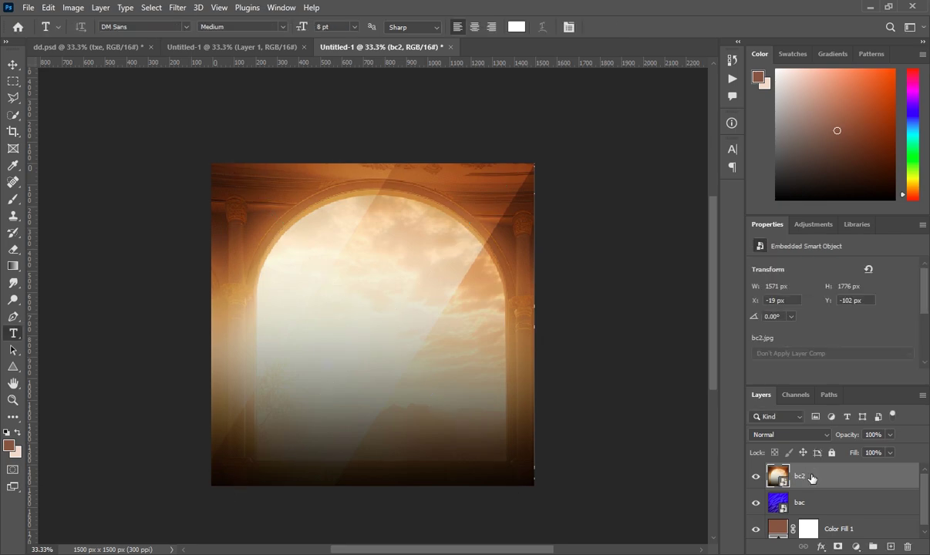
Set the bc2 arch layer to 70% opacity and 70% fill.
left_click(890, 435)
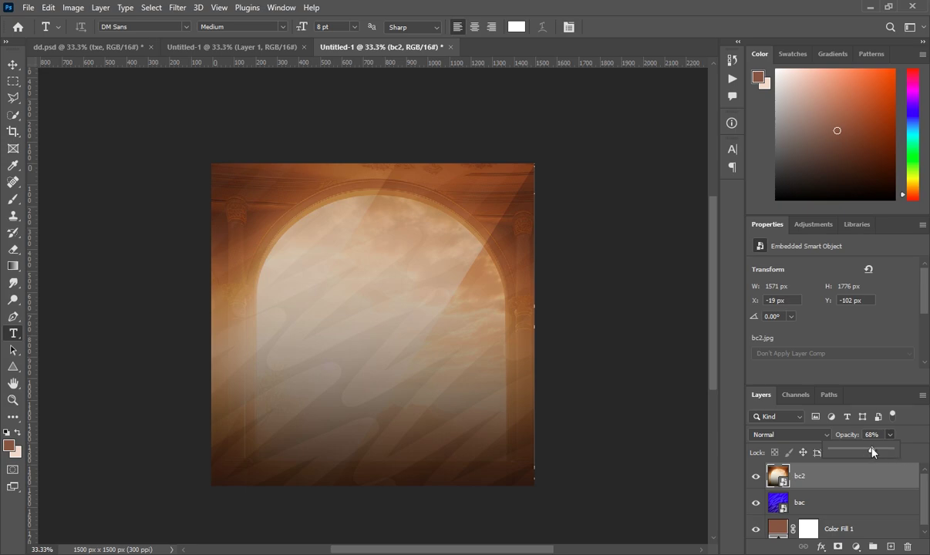
left_click(869, 434)
type("70")
left_click(927, 491)
left_click(890, 453)
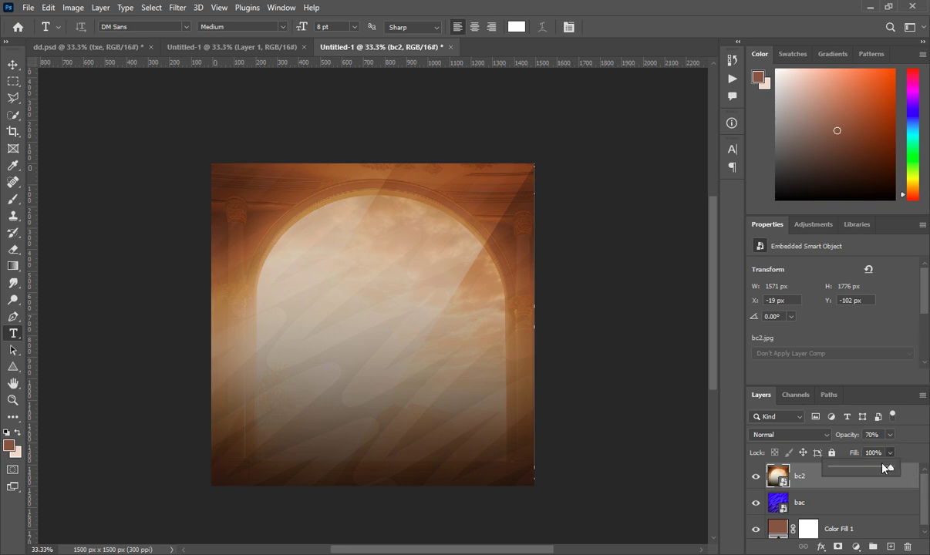
left_click(870, 452)
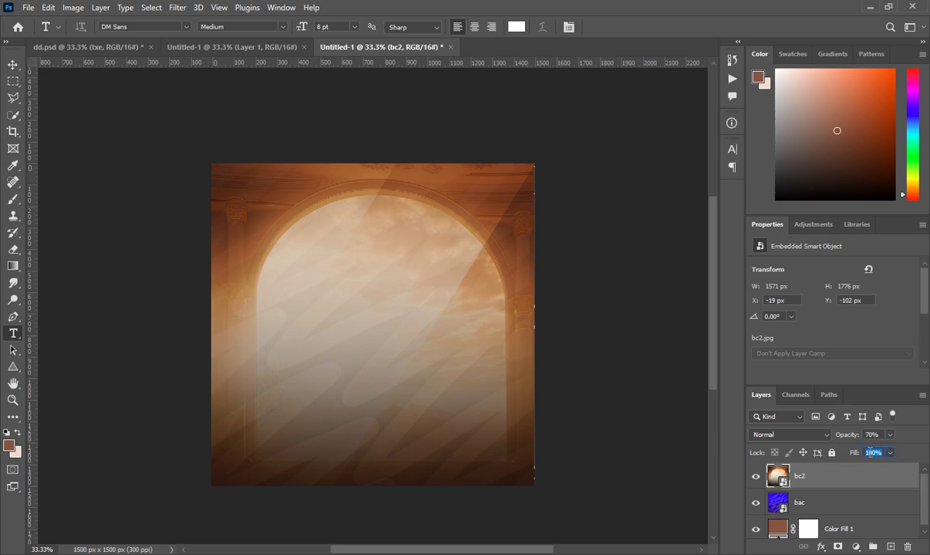
type("50")
key("Return")
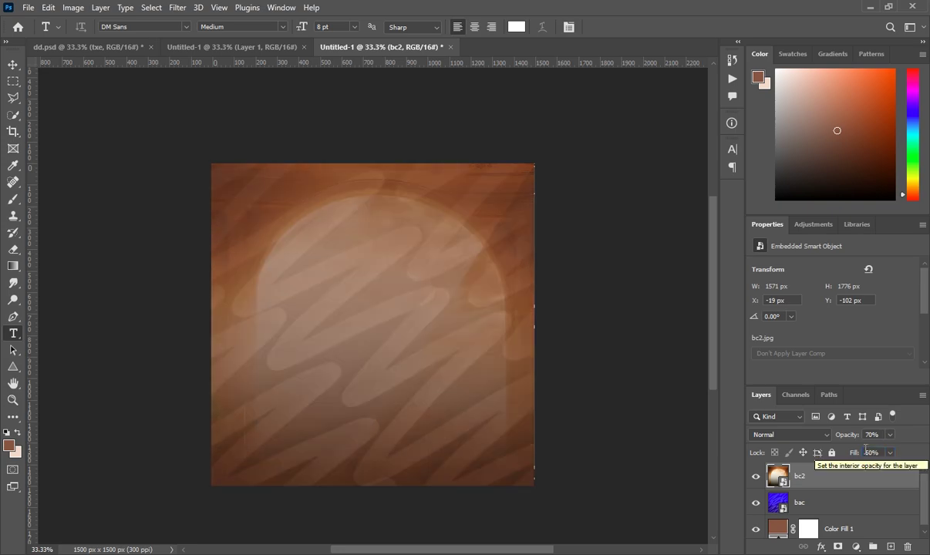
left_click(871, 452)
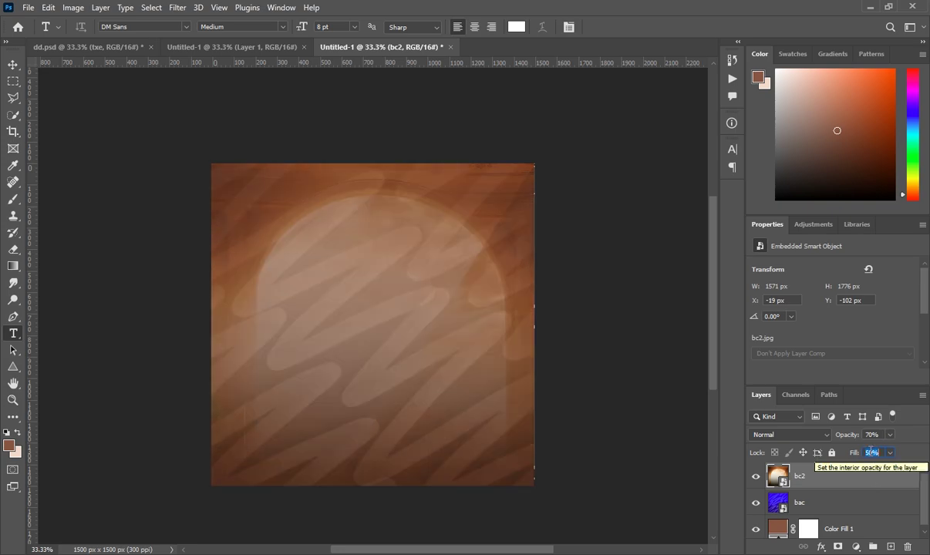
type("7")
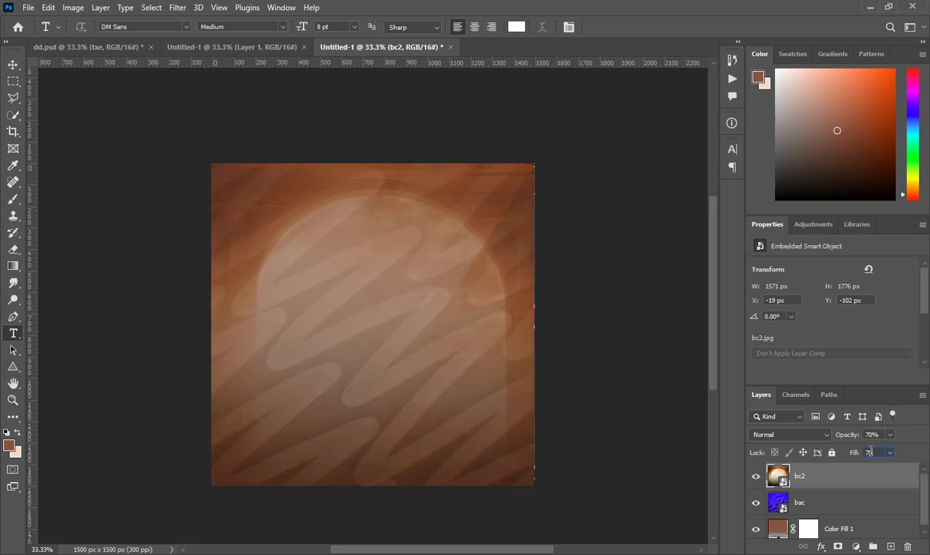
type("0")
key("Return")
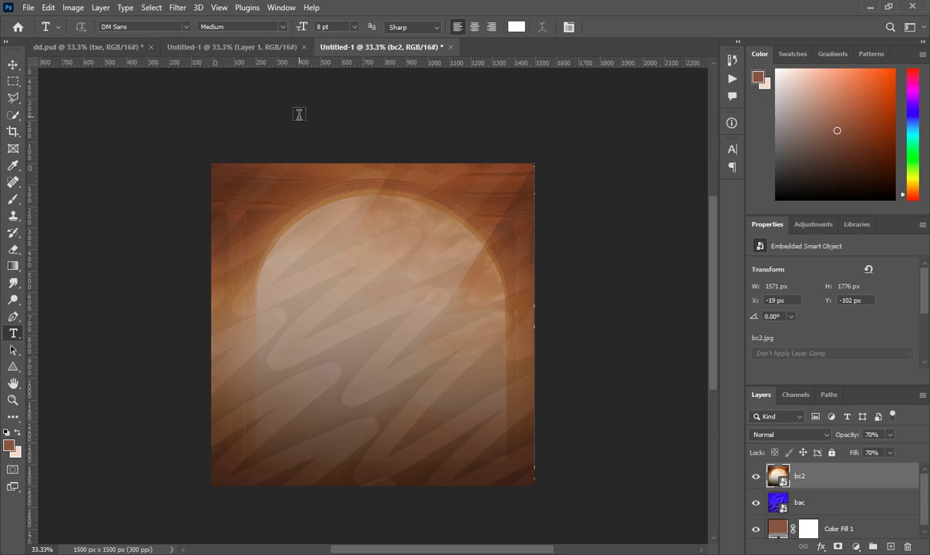
Apply a Motion Blur of 0° angle and 30 px distance to the bc2 arch layer.
left_click(176, 10)
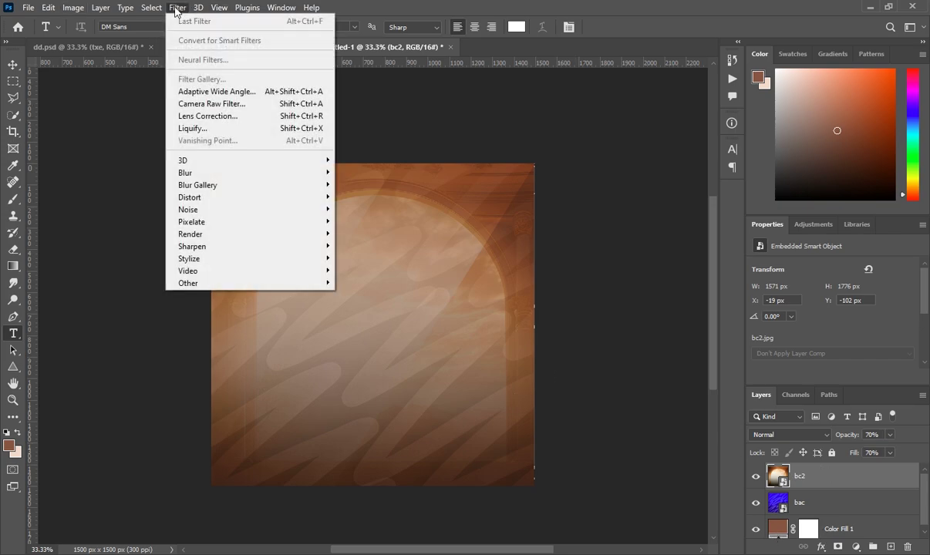
mouse_move(254, 178)
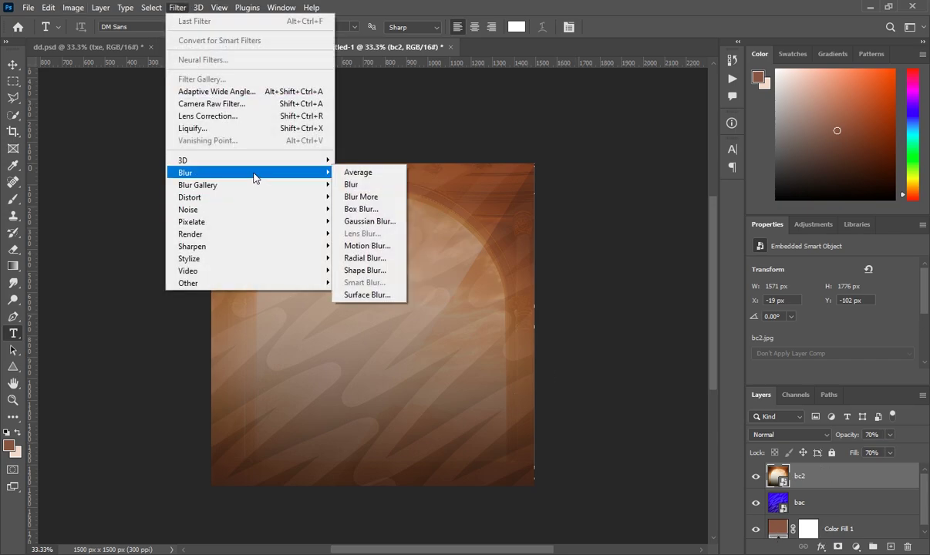
left_click(363, 247)
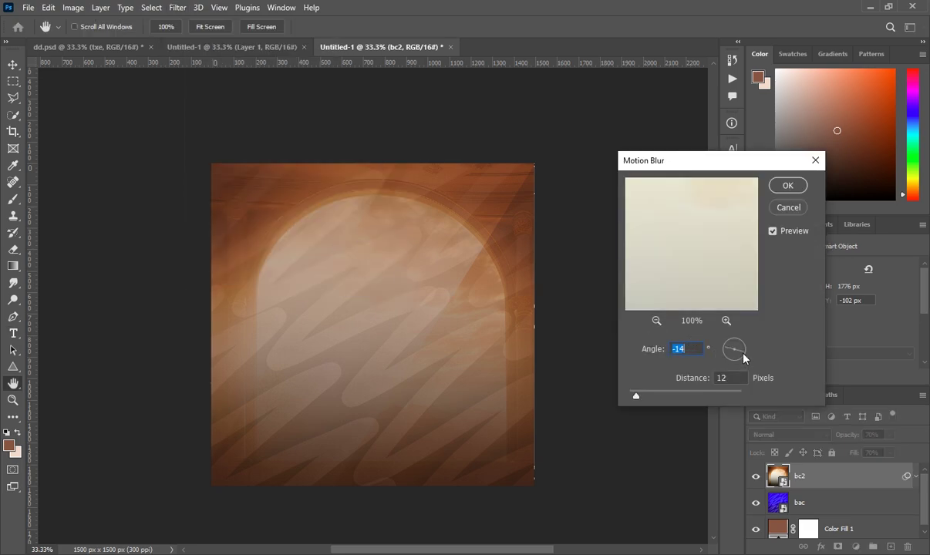
type("0")
left_click_drag(636, 399, 647, 400)
type("30")
key("Return")
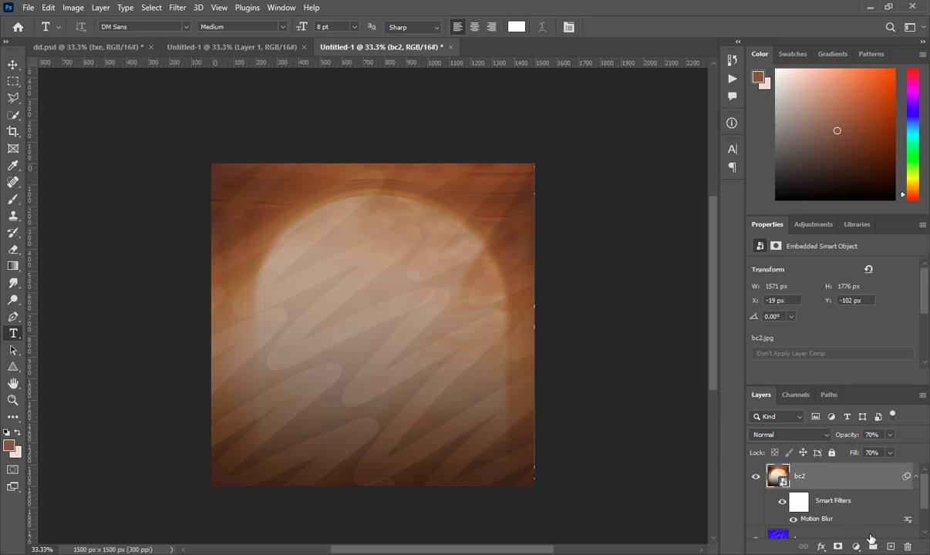
Add a single new empty layer above the arch image.
left_click(892, 546)
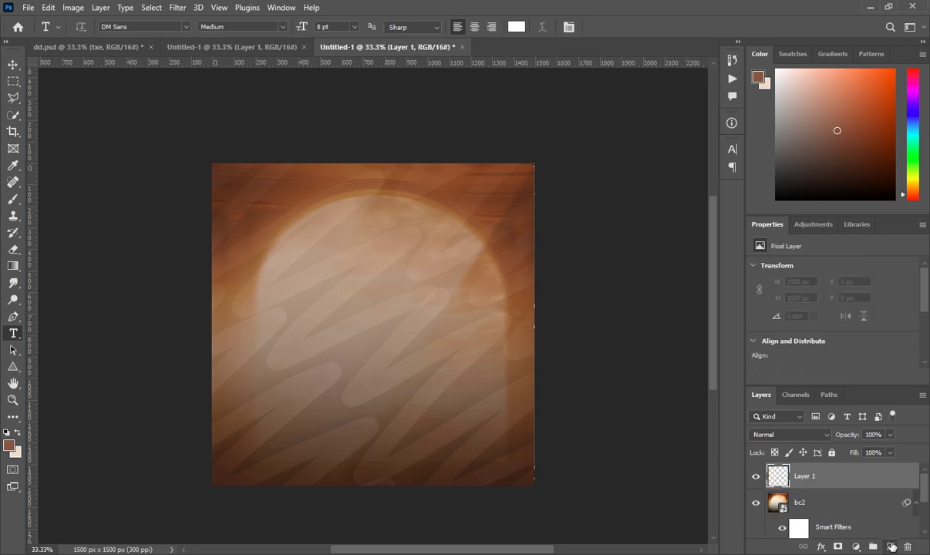
left_click(891, 546)
left_click(906, 546)
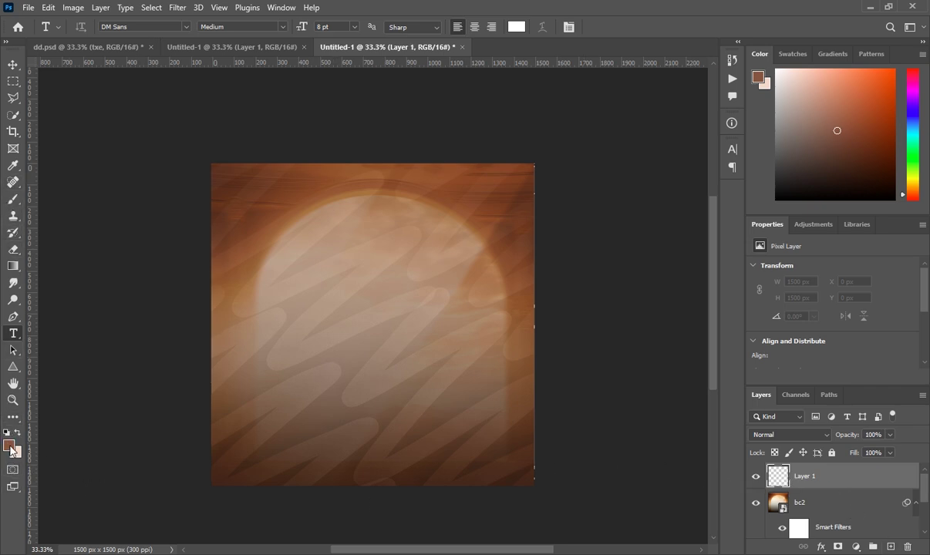
Set the foreground colour to a pale cream (fff7ca).
left_click(10, 446)
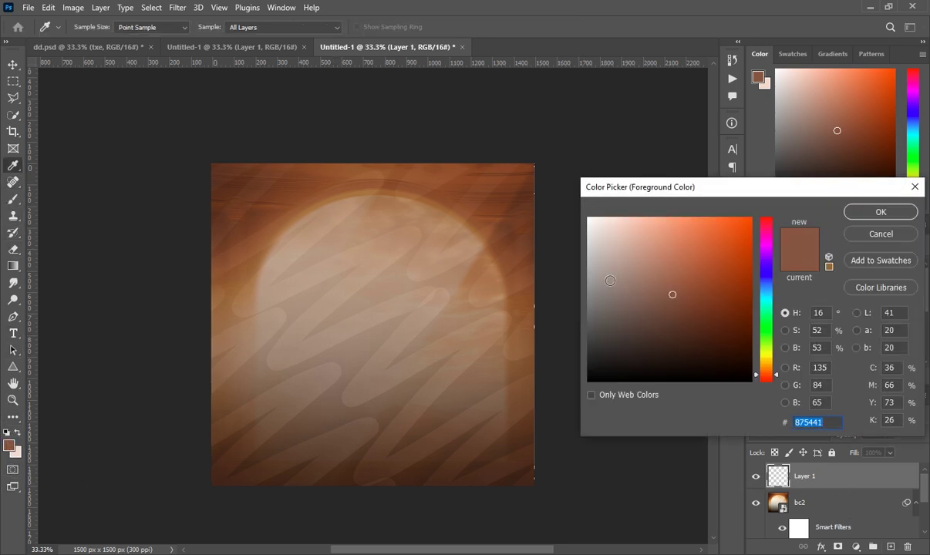
left_click(611, 246)
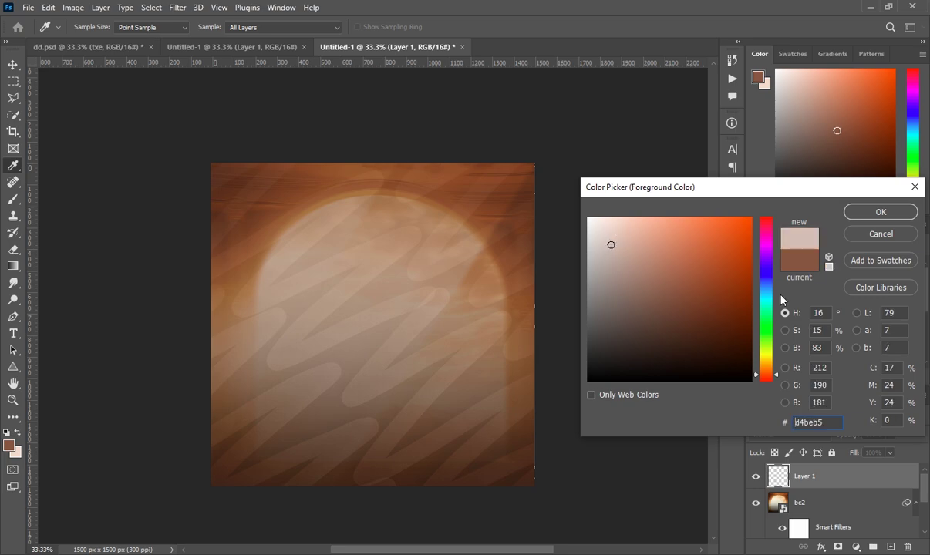
left_click(624, 221)
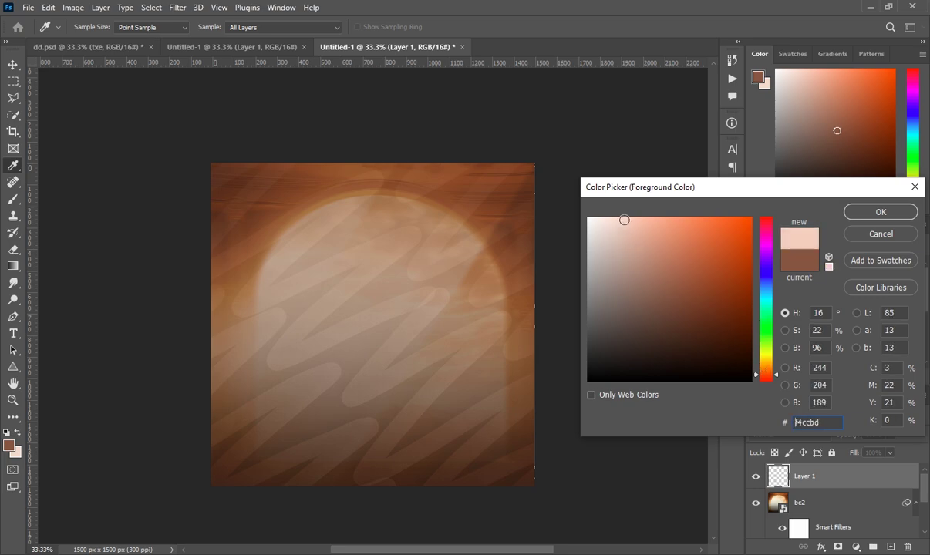
left_click_drag(624, 221, 608, 216)
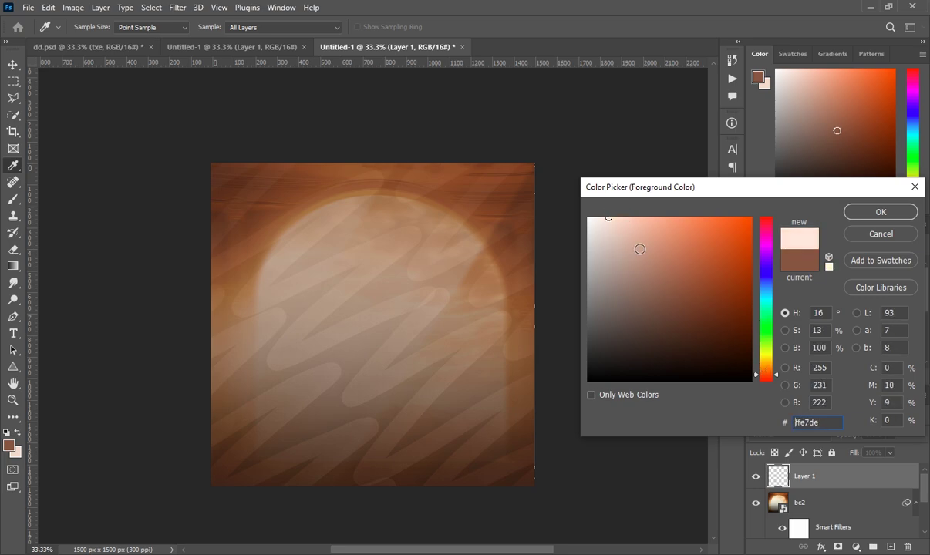
left_click(767, 359)
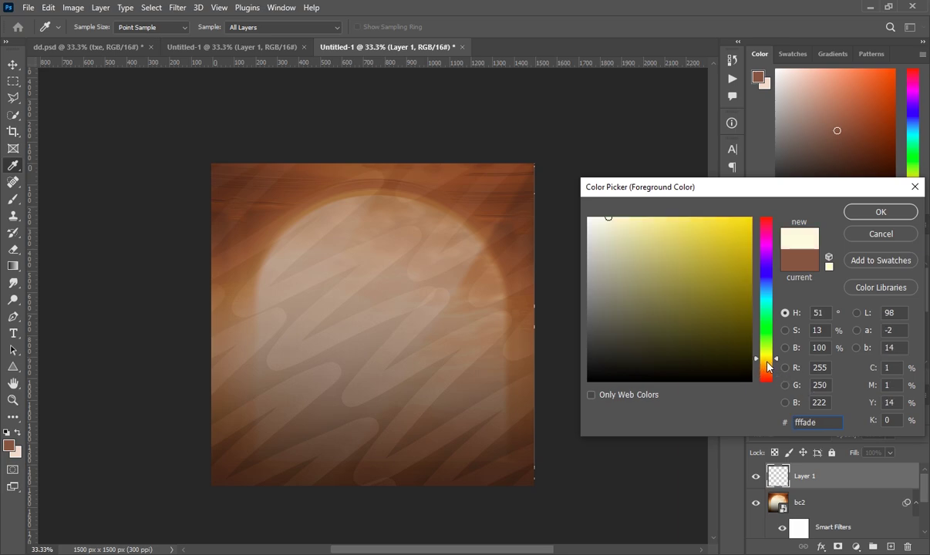
left_click(621, 216)
left_click(622, 217)
left_click(856, 211)
key("t")
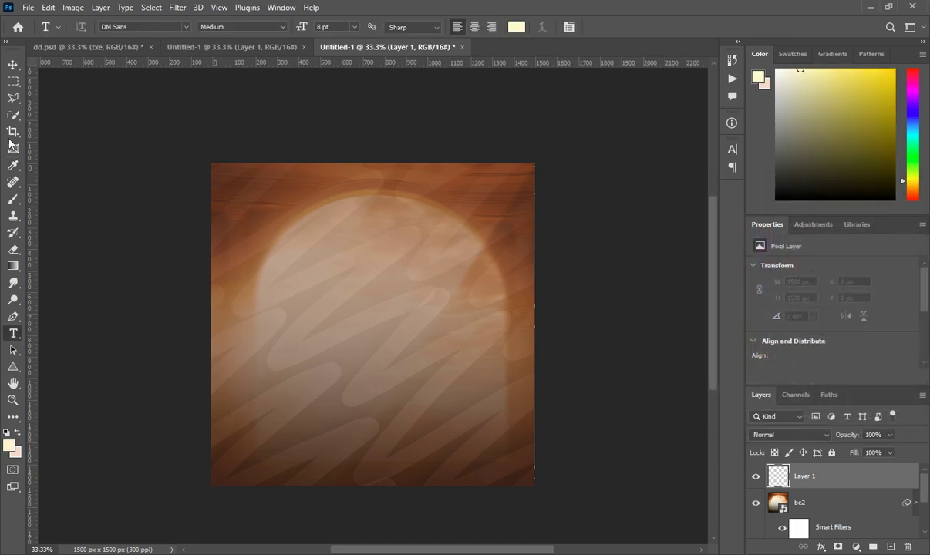
Paint a cream glow near the upper left with a 500 px Soft Round brush.
left_click(13, 199)
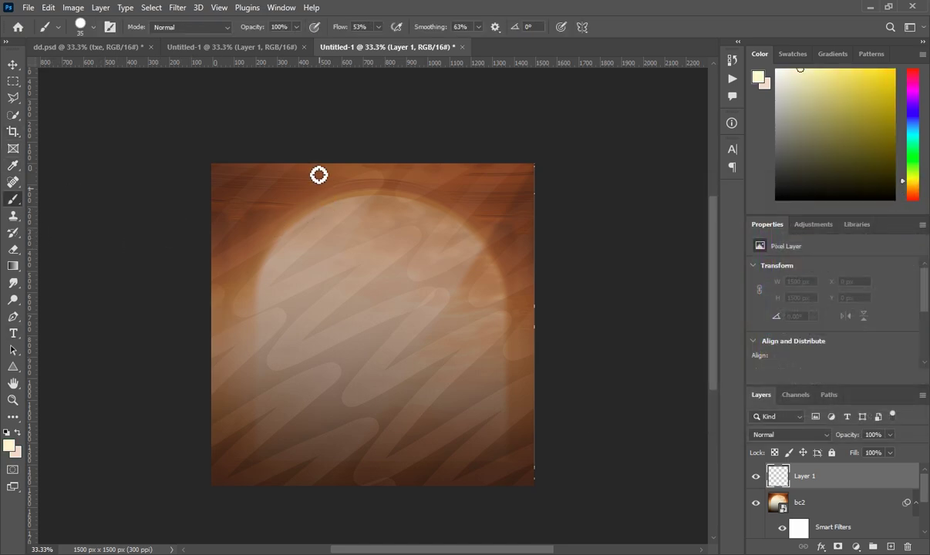
left_click(94, 29)
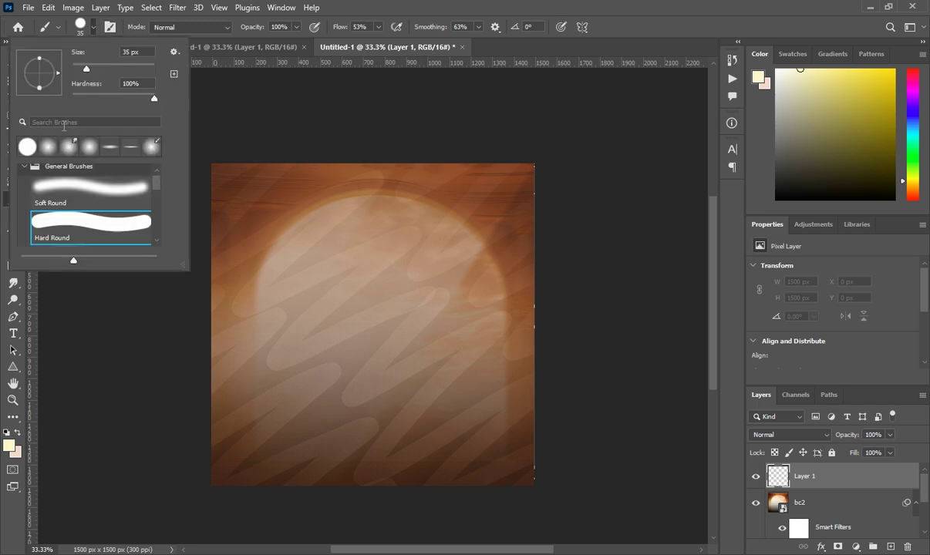
left_click(78, 189)
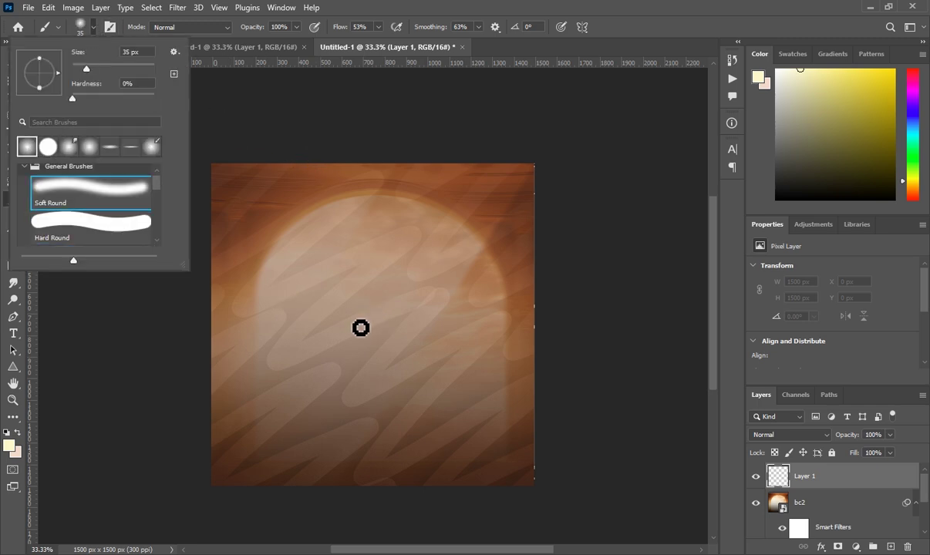
key("Escape")
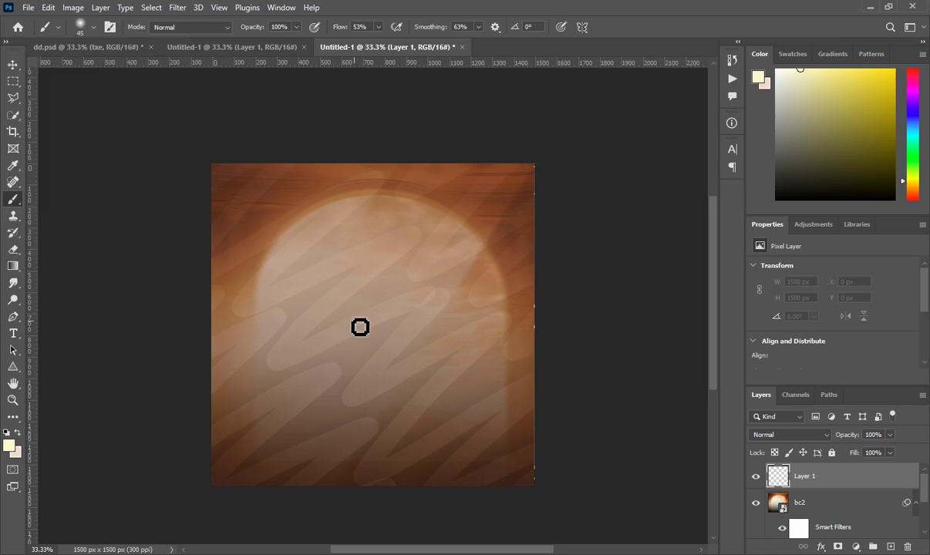
key("bracketright")
key("bracketright")
key("bracketright")
key("bracketright")
key("bracketright")
key("bracketright")
key("bracketright")
key("bracketright")
key("bracketright")
key("bracketright")
key("bracketright")
key("bracketright")
key("bracketright")
key("bracketleft")
key("bracketleft")
key("bracketleft")
key("bracketleft")
key("bracketleft")
key("bracketright")
key("bracketright")
key("bracketleft")
left_click(240, 232)
left_click(240, 232)
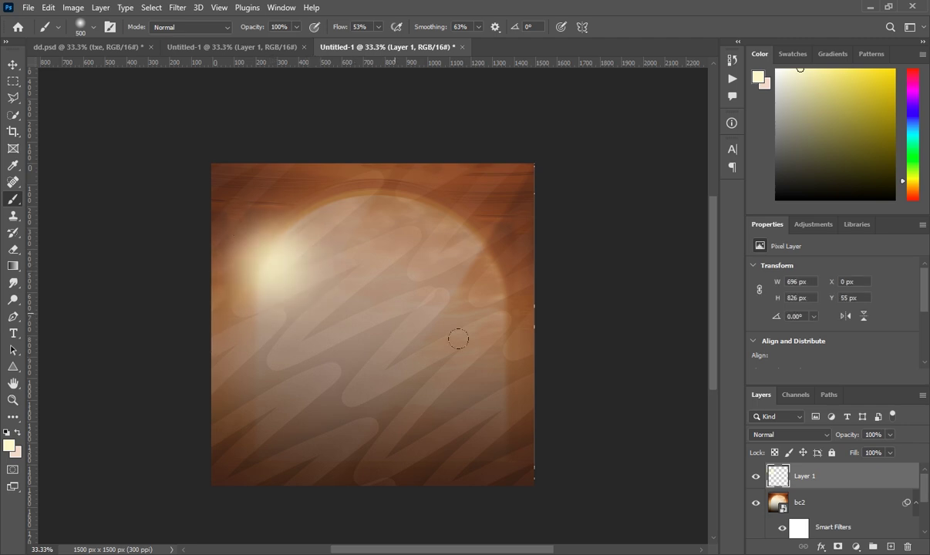
left_click(804, 436)
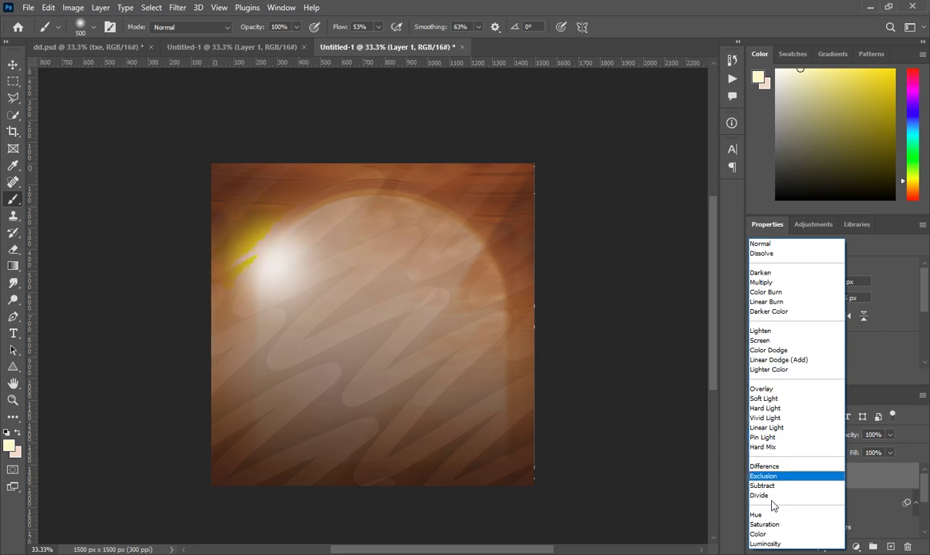
Set the glow layer to Screen and group it with the arch and bac layers.
left_click(759, 342)
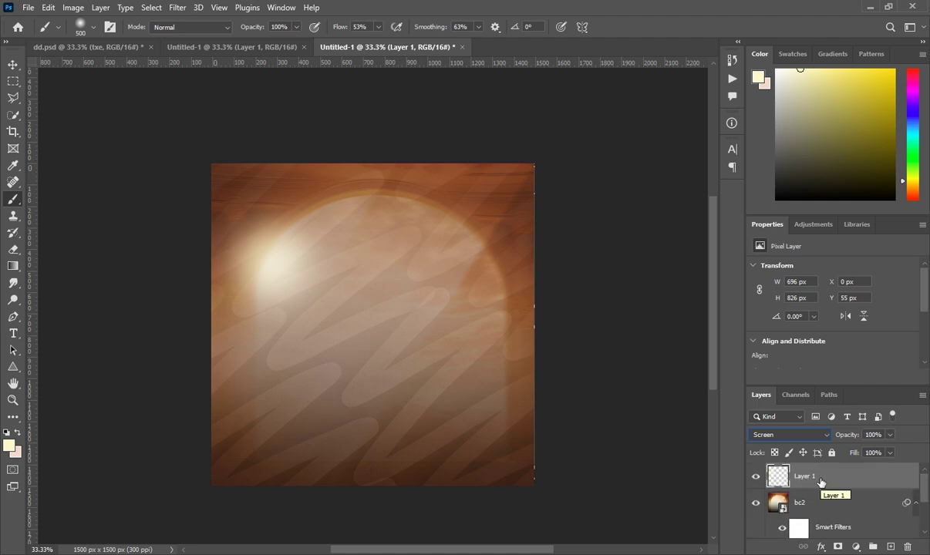
scroll(820, 481, "down", 3)
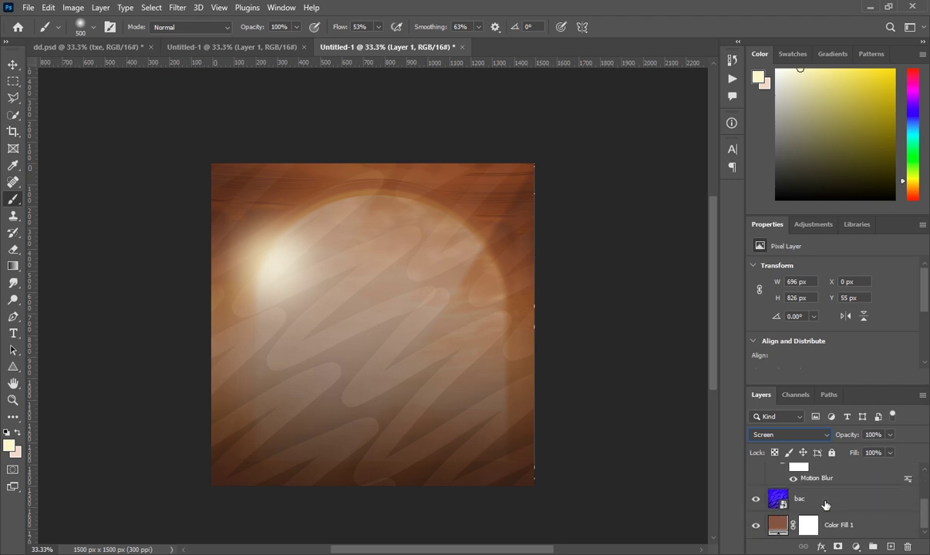
left_click(825, 501, "ctrl")
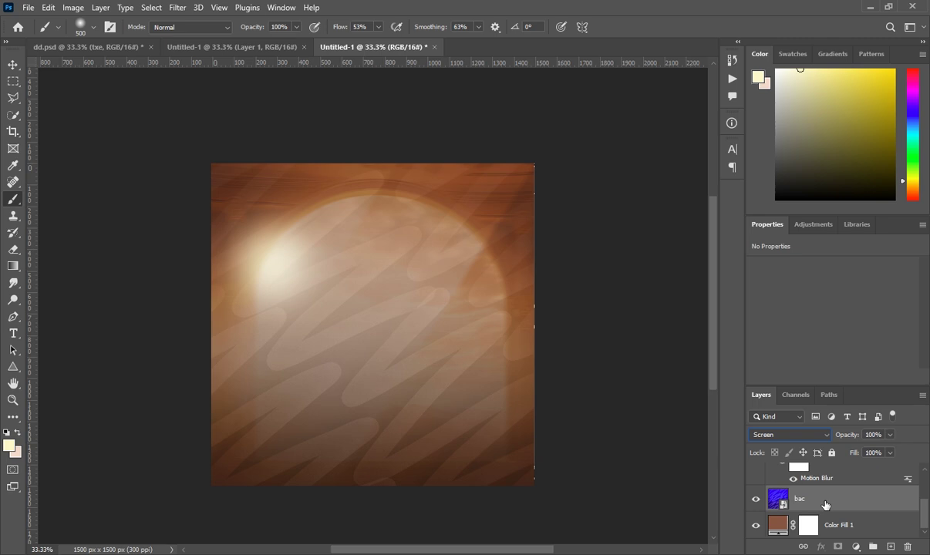
scroll(825, 505, "up", 3)
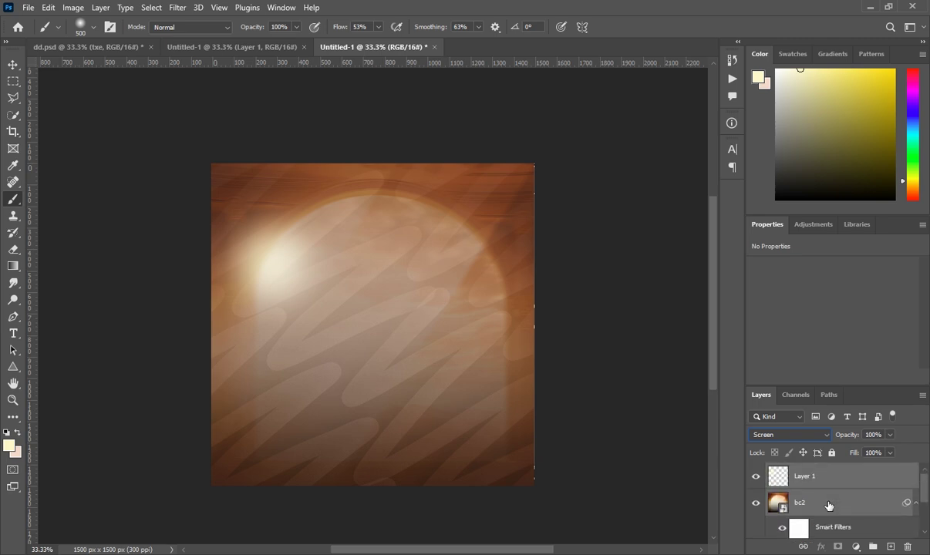
scroll(828, 505, "down", 3)
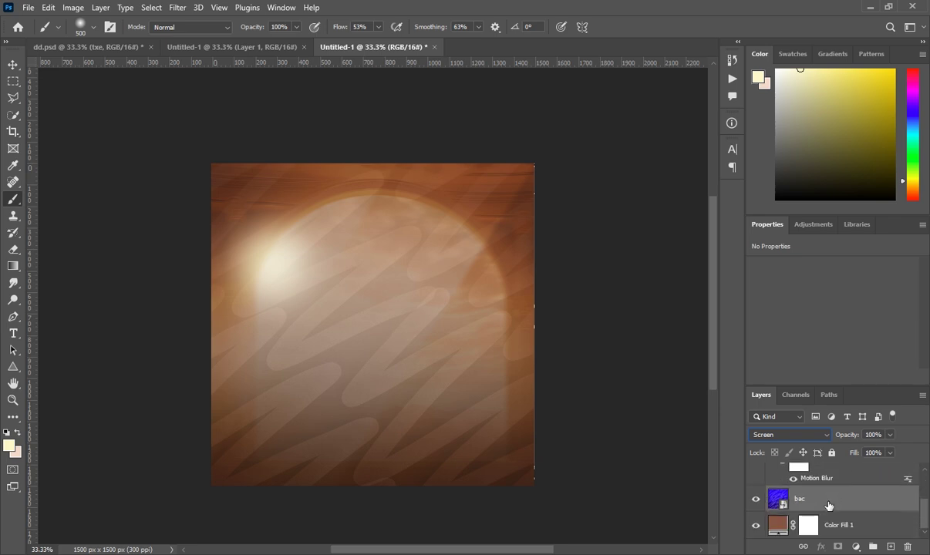
key("ctrl+g")
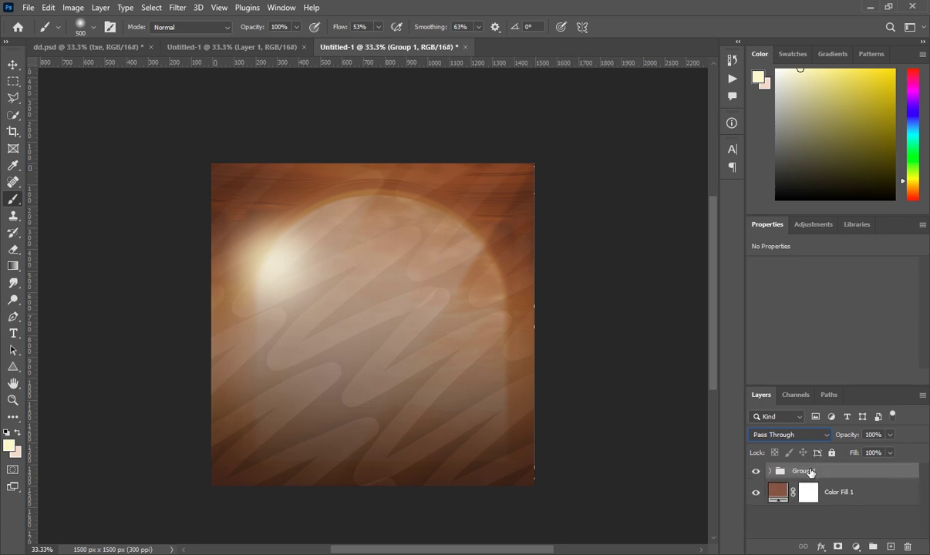
Rename the new layer group to 'background'.
double_click(804, 470)
left_click(811, 471)
double_click(802, 471)
type("background")
key("Return")
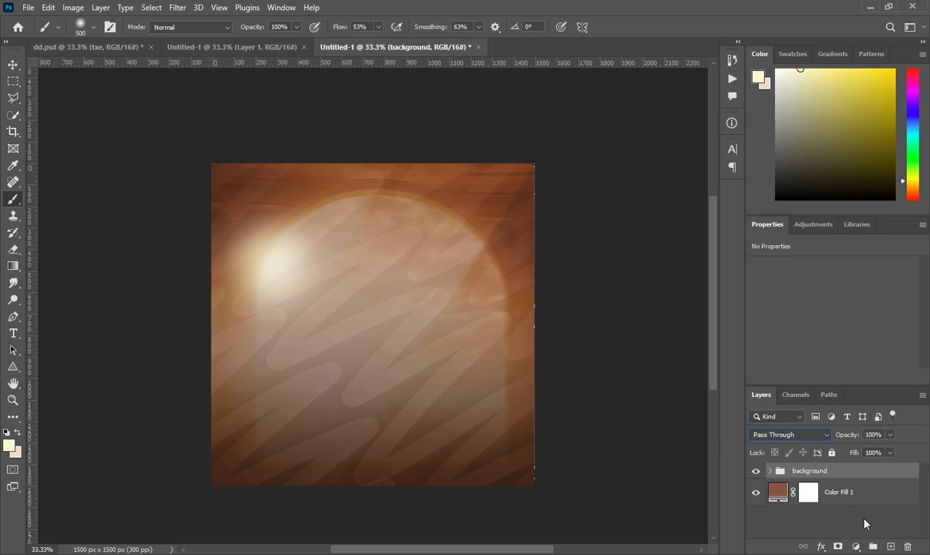
Place the pic 2 hijab portrait above the background group, shrunk and right of centre.
left_click(890, 546)
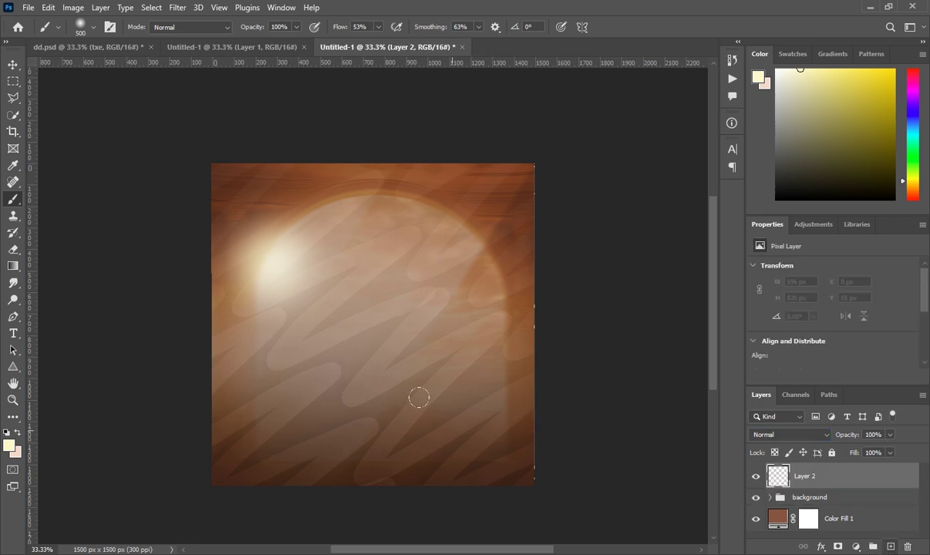
scroll(355, 447, "down", 1)
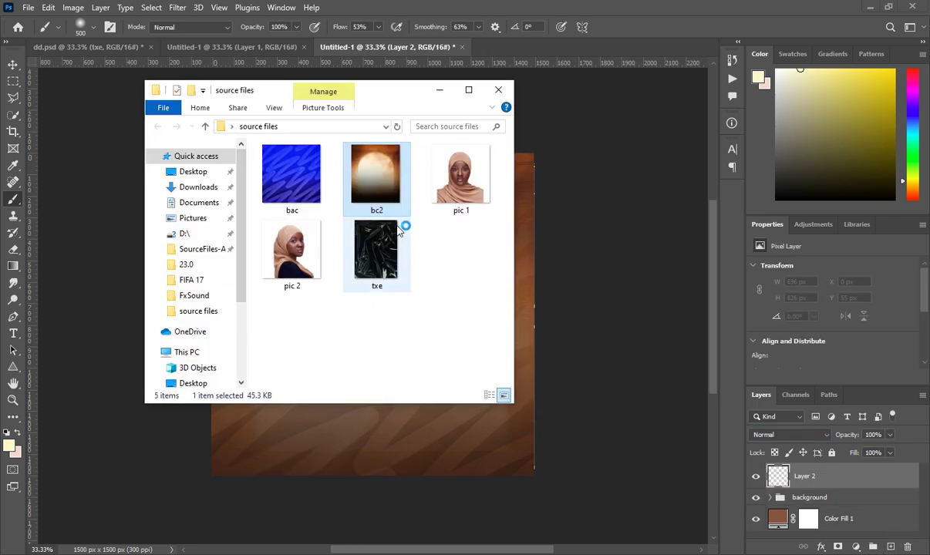
left_click(284, 475)
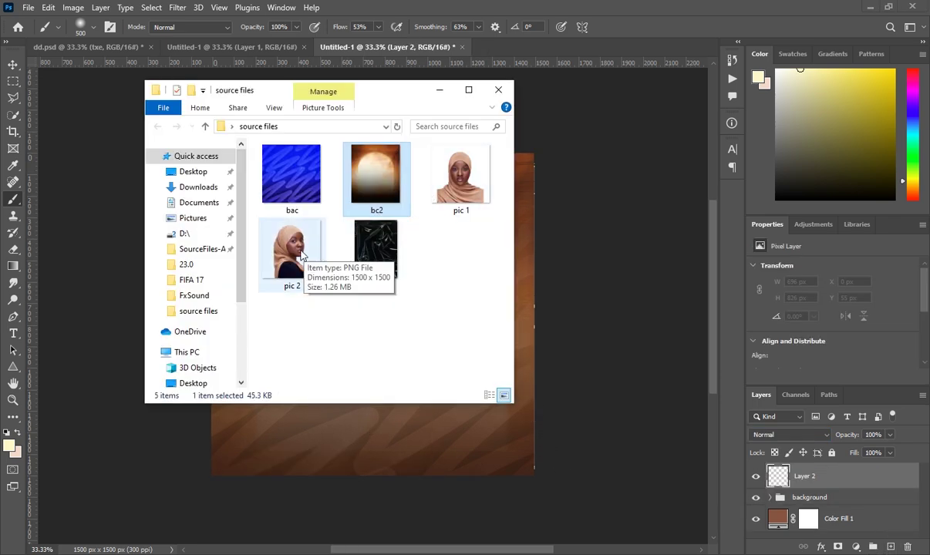
left_click_drag(305, 257, 395, 353)
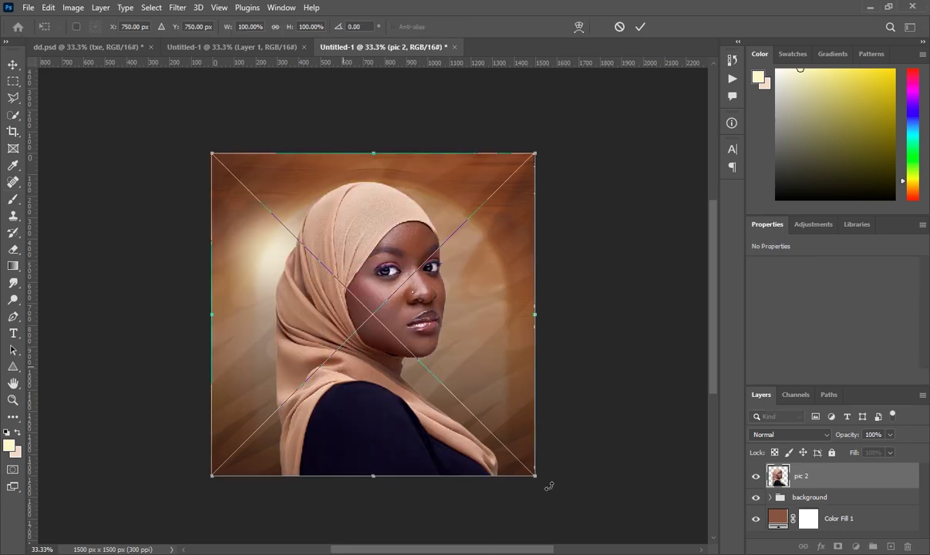
left_click_drag(397, 340, 445, 362)
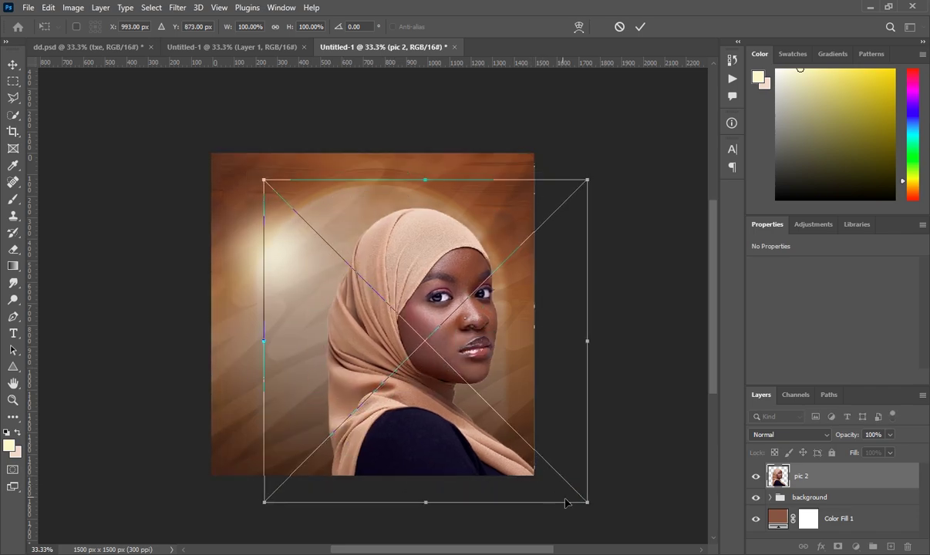
left_click_drag(587, 501, 541, 452)
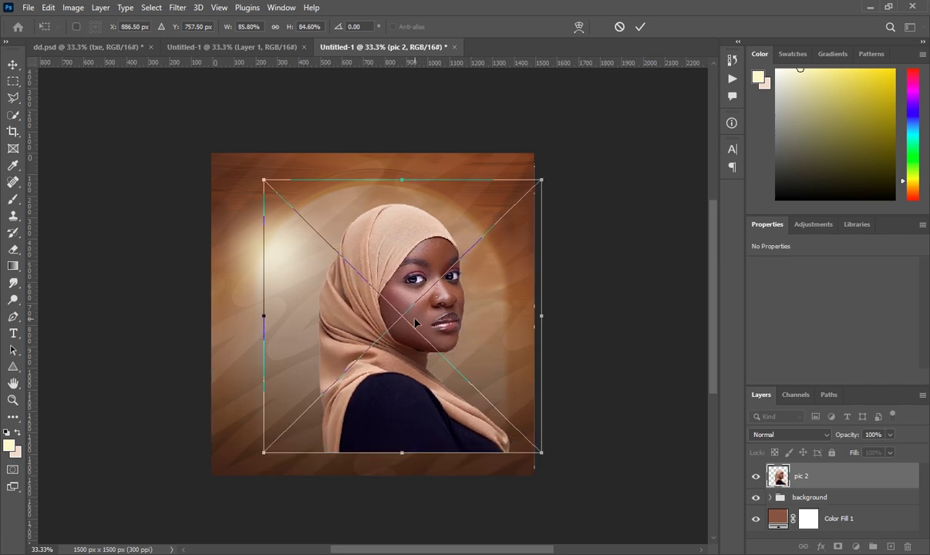
left_click_drag(415, 323, 431, 357)
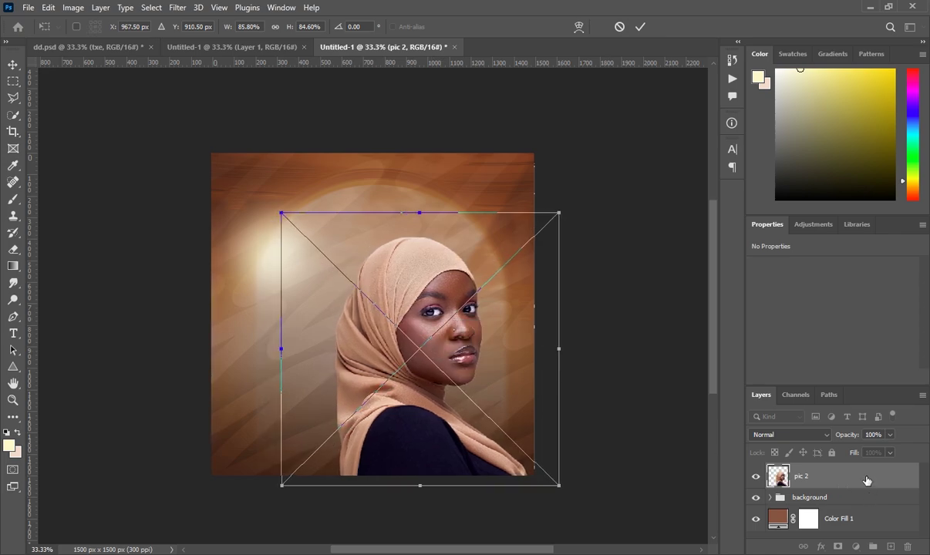
key("Return")
key("b")
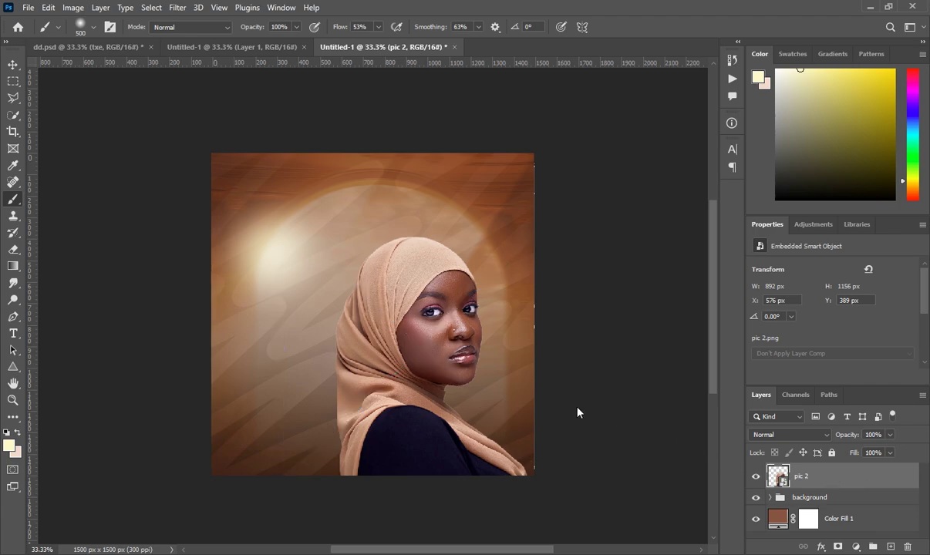
Apply Camera Raw to pic 2: Exposure +0.30, Highlights +12, Texture +44, Clarity +6.
key("shift+ctrl+a")
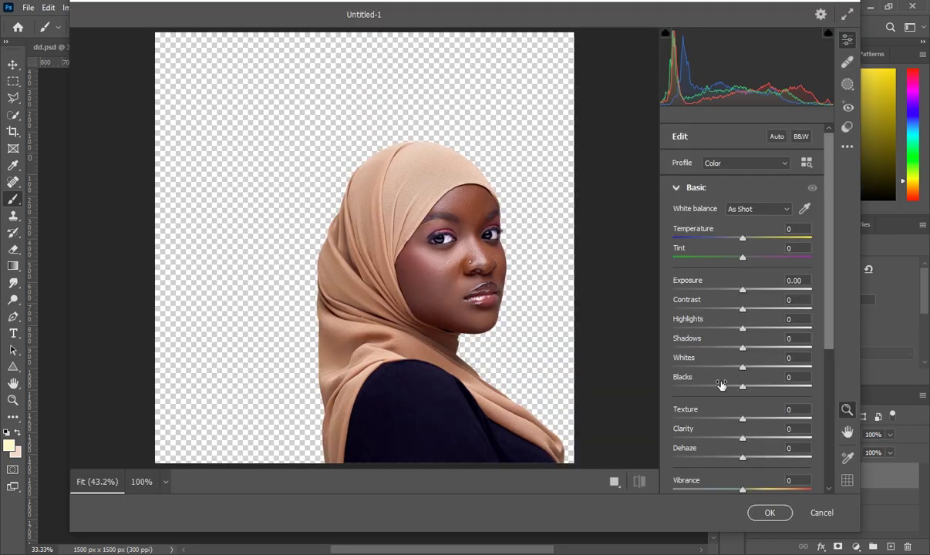
left_click(746, 291)
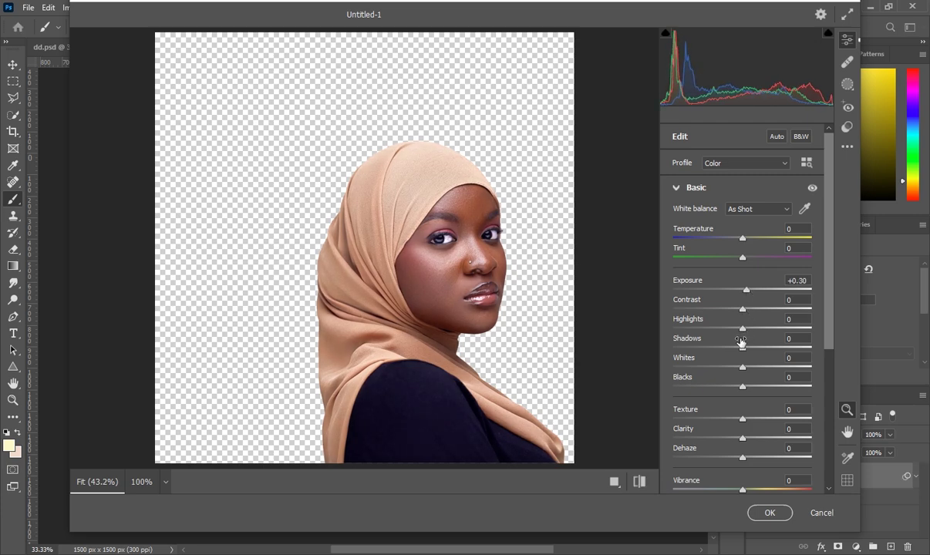
left_click_drag(743, 420, 745, 441)
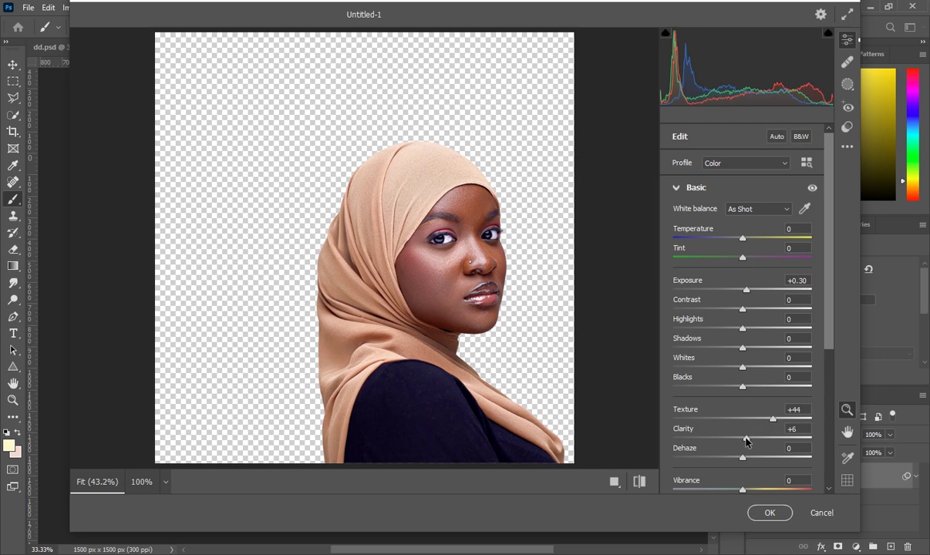
left_click_drag(742, 329, 752, 330)
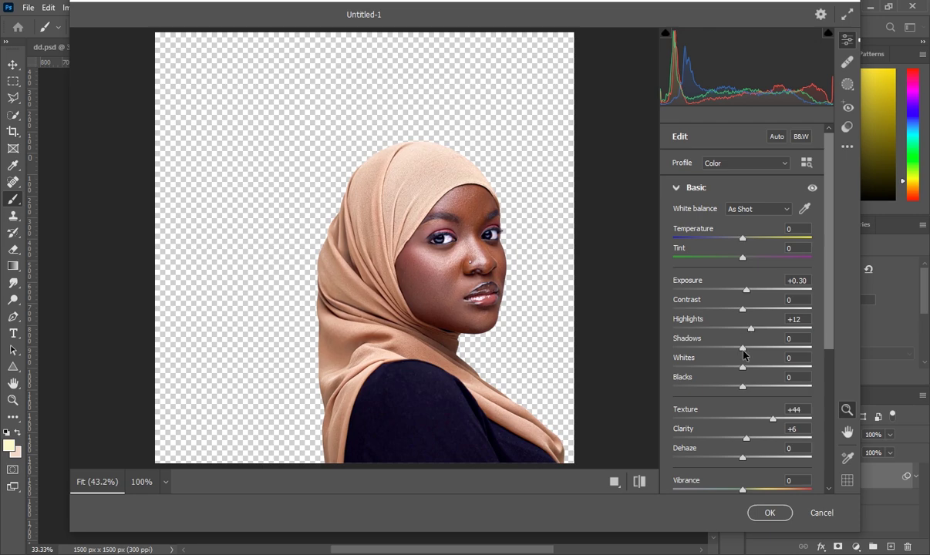
left_click(770, 514)
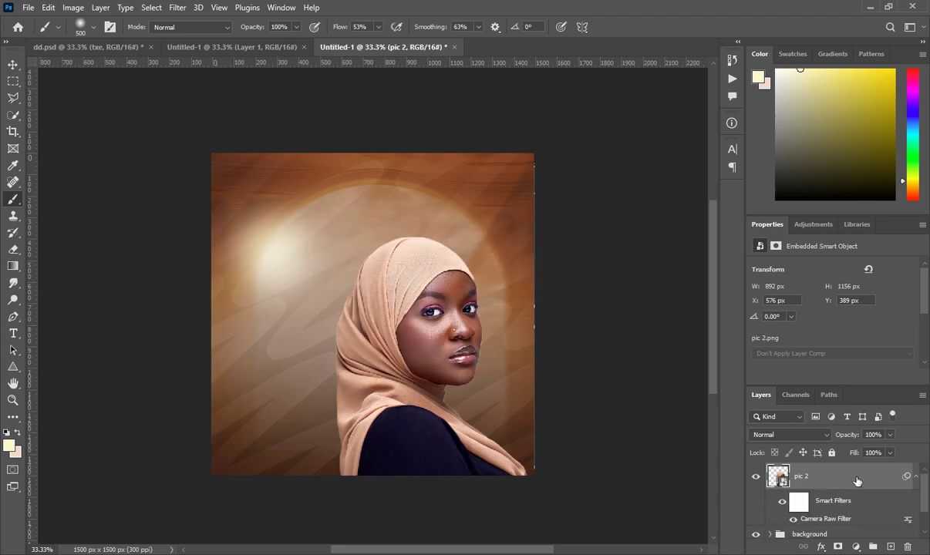
Place the pic 1 portrait above pic 2, left of centre at the bottom edge.
scroll(586, 471, "down", 1)
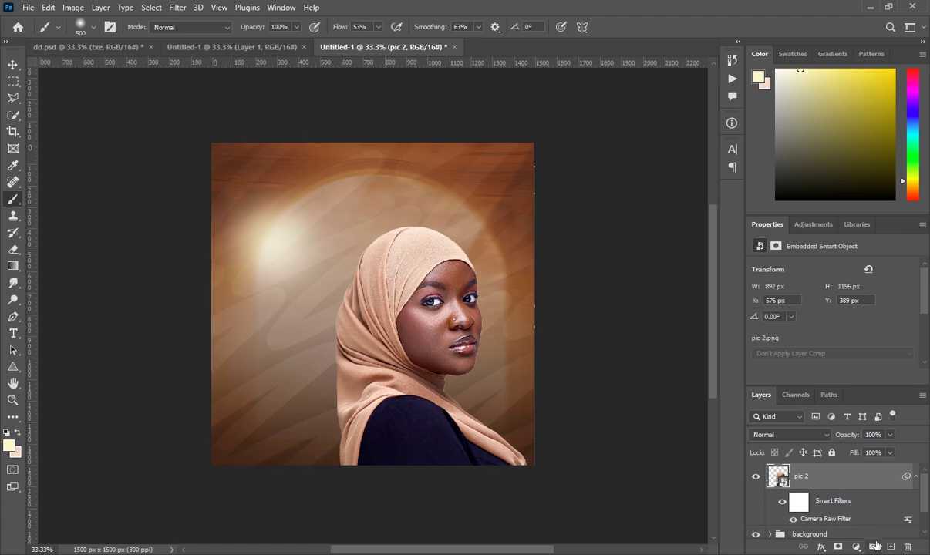
left_click(889, 547)
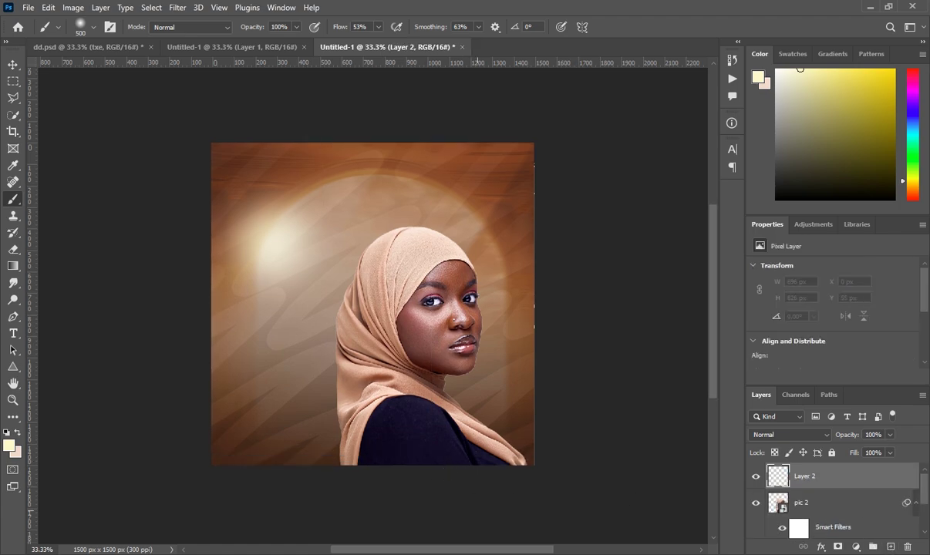
left_click(283, 482)
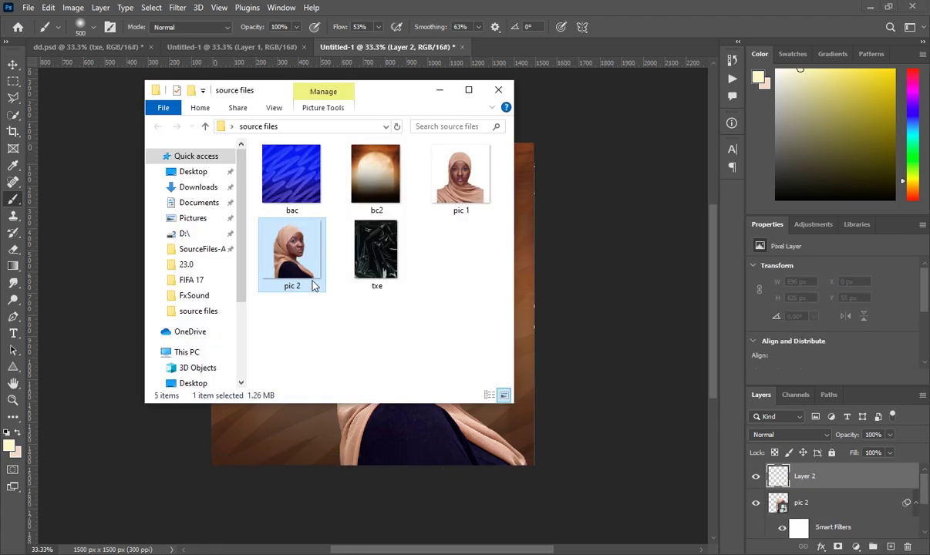
left_click_drag(464, 197, 340, 389)
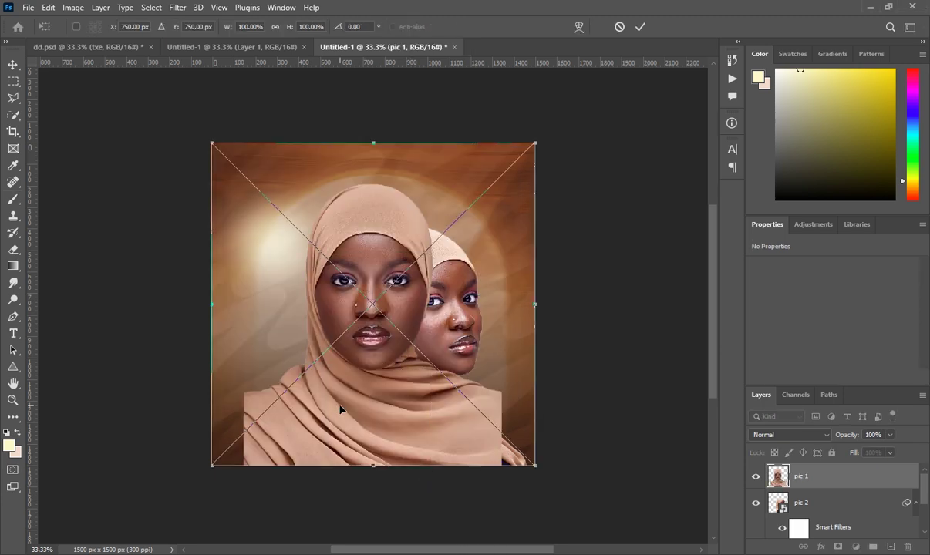
left_click_drag(378, 361, 371, 402)
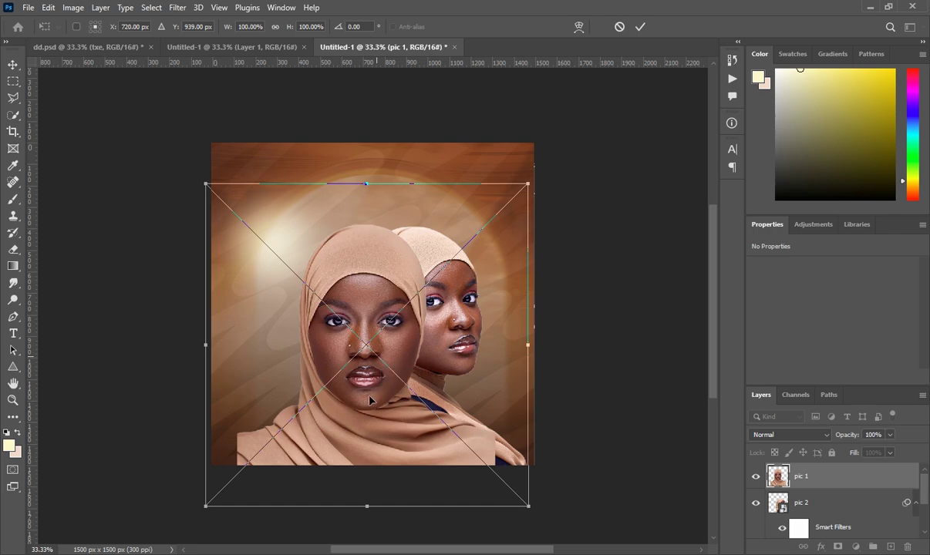
key("b")
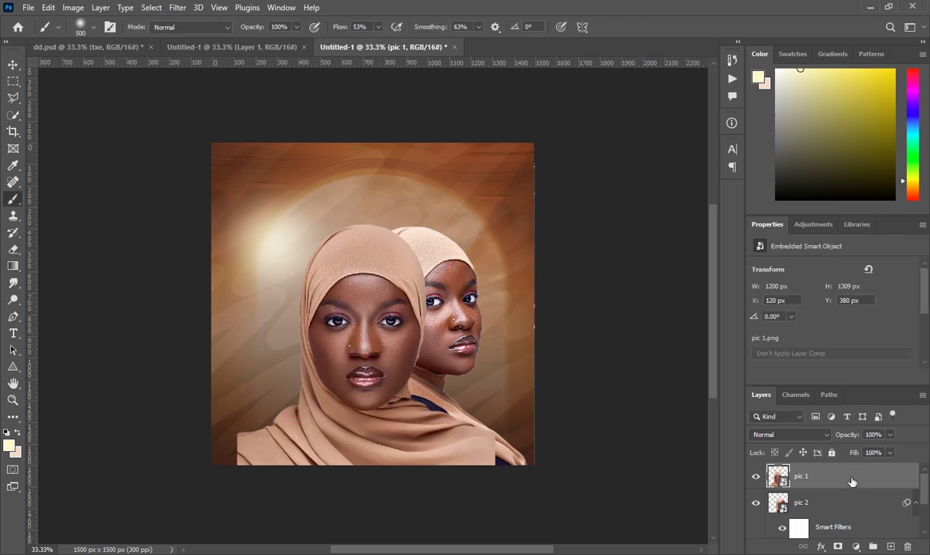
Select the pic 1 layer and add a new empty Layer 2 above it.
scroll(851, 481, "down", 1)
scroll(854, 493, "up", 1)
scroll(828, 493, "down", 1)
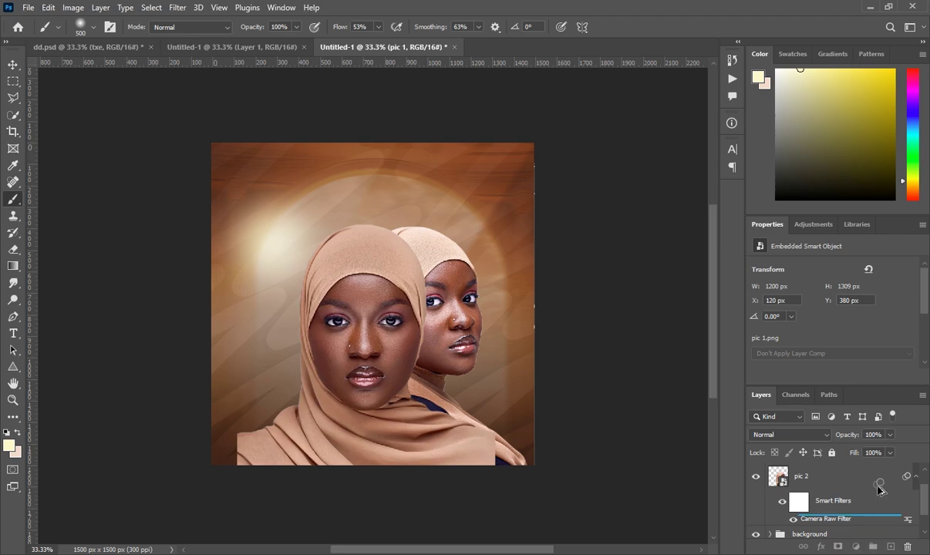
scroll(867, 466, "up", 1)
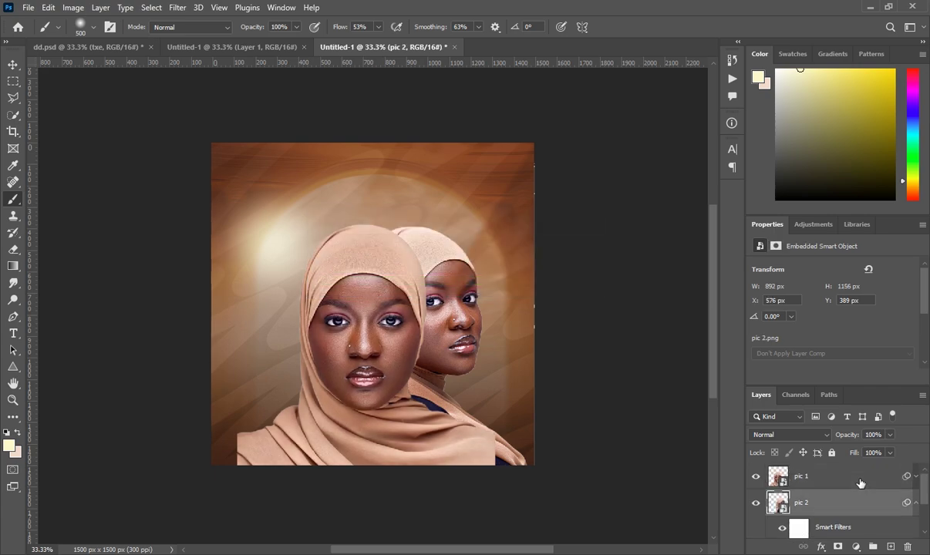
left_click(861, 484)
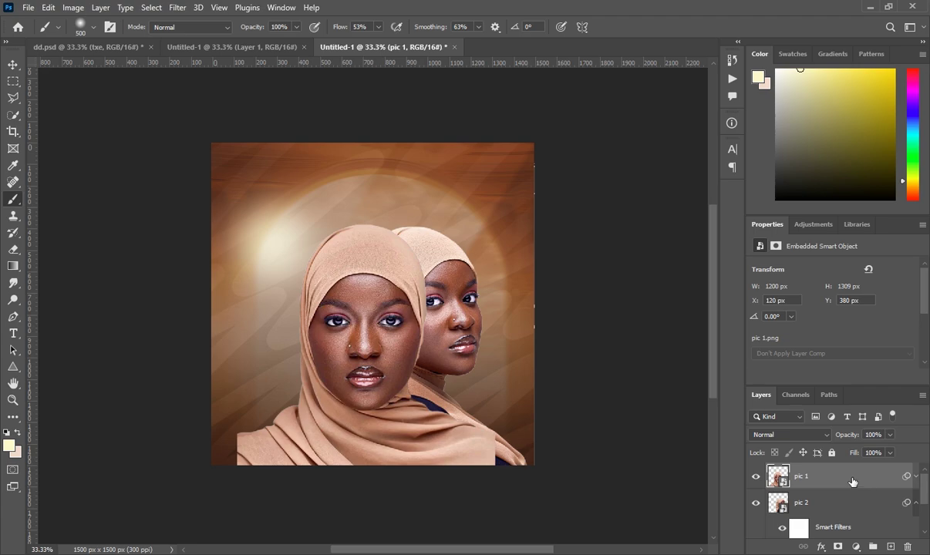
key("ctrl+shift+alt+n")
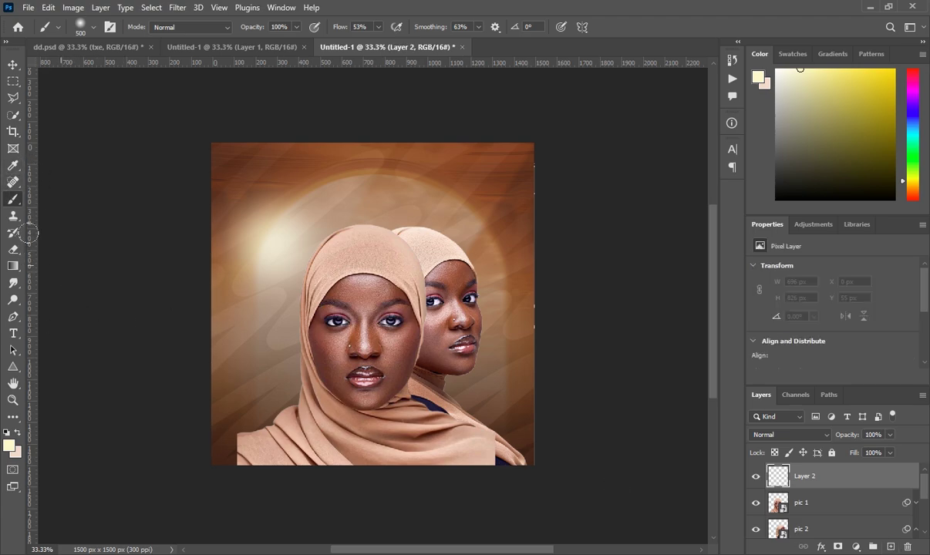
Sample brown 75493a from the woman's face as the foreground colour.
left_click(10, 446)
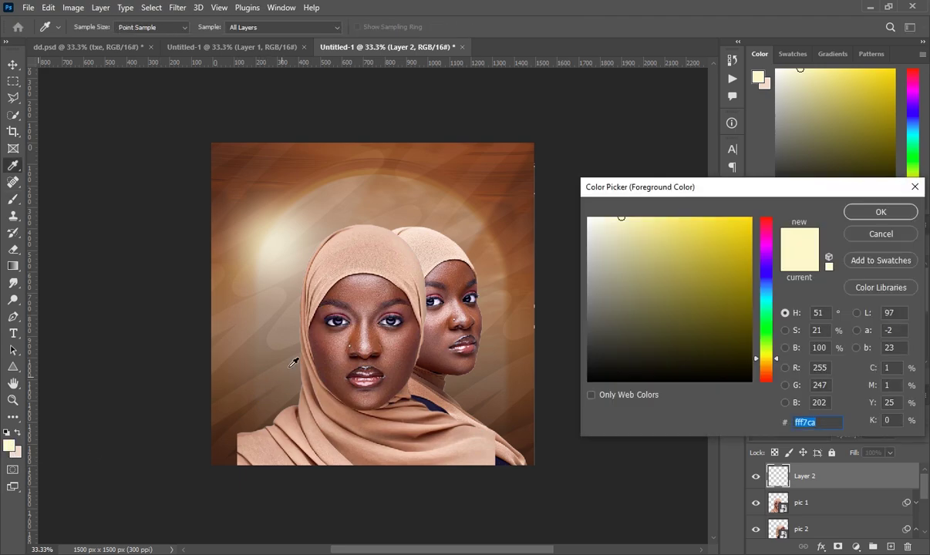
left_click(325, 342)
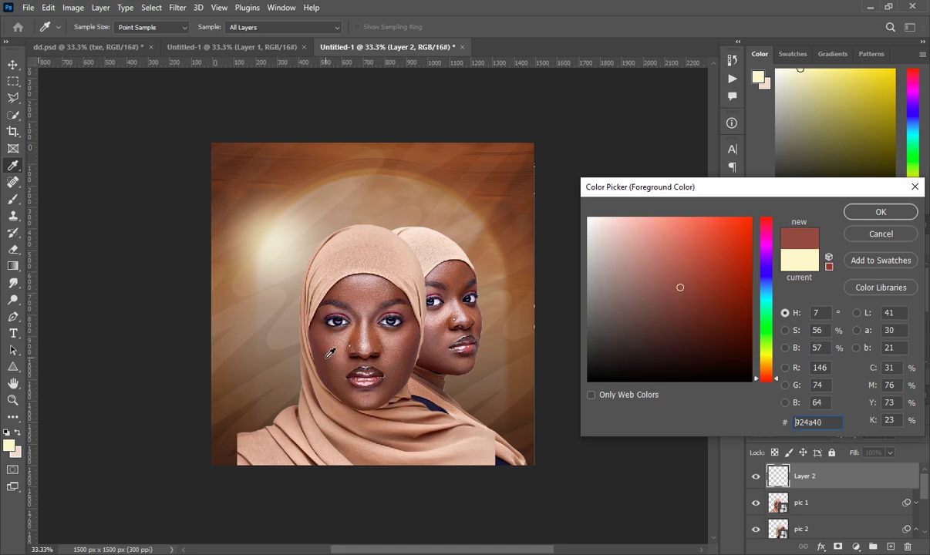
left_click(336, 342)
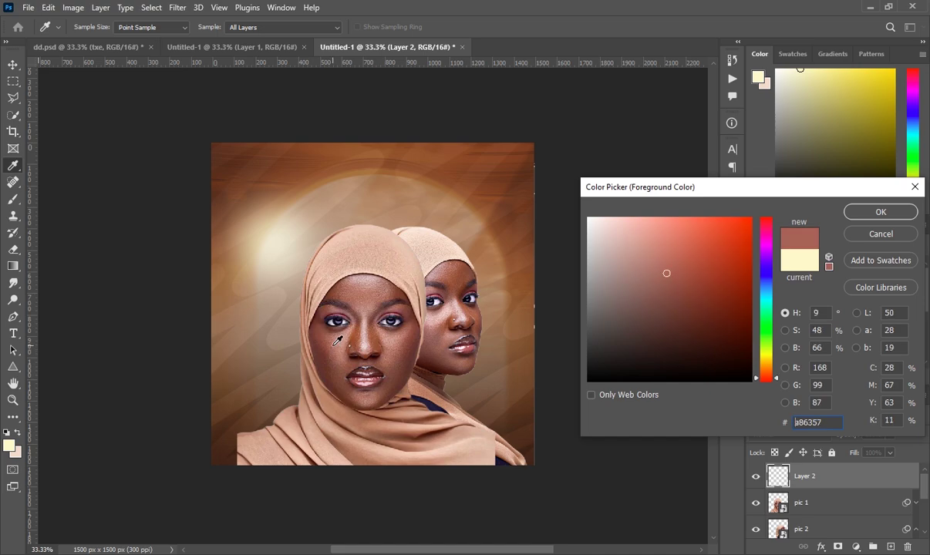
left_click(220, 436)
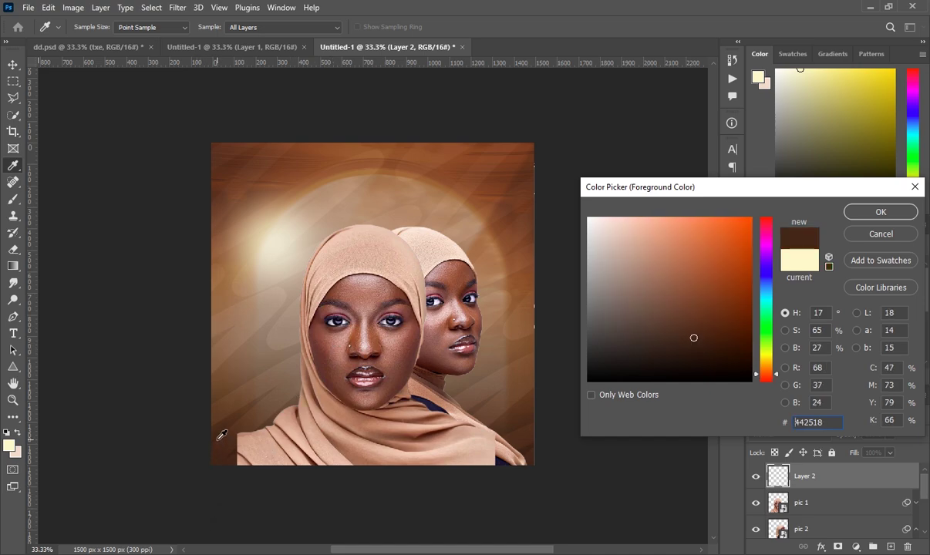
left_click(399, 369)
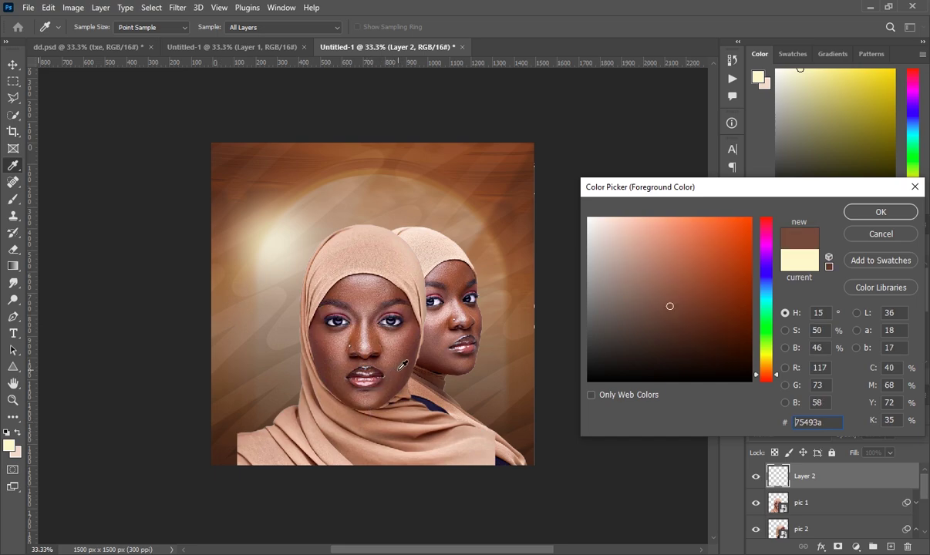
left_click(880, 212)
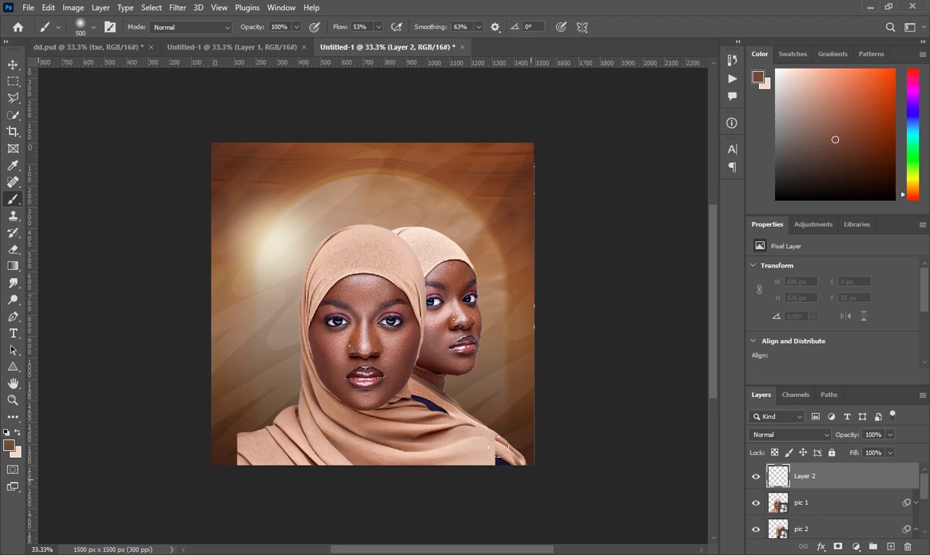
With a 700 px brush at 100% flow, paint brown over the lower scarves.
key("bracketright")
key("bracketright")
scroll(509, 421, "down", 2)
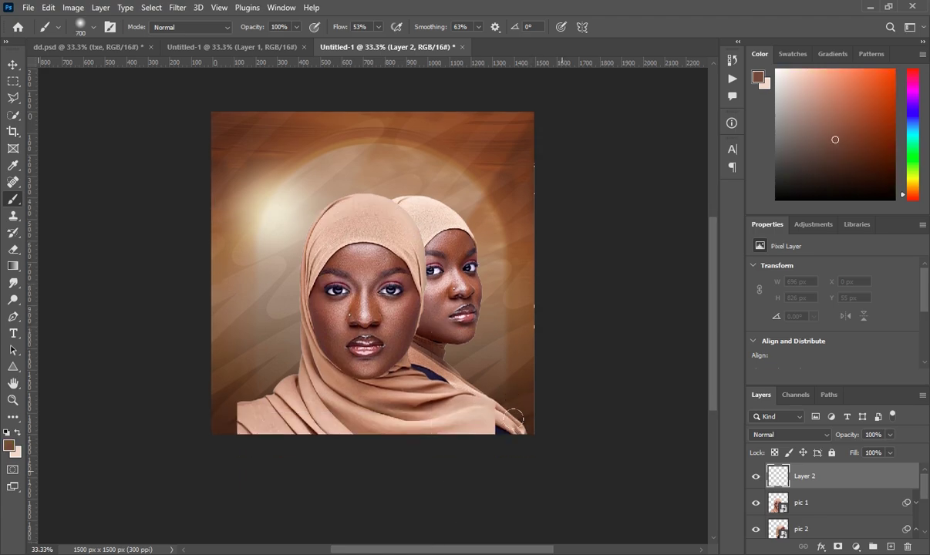
left_click_drag(534, 394, 71, 408)
mouse_move(221, 378)
left_mouse_down()
mouse_move(527, 393)
mouse_move(235, 396)
mouse_move(181, 381)
mouse_move(118, 338)
mouse_move(128, 370)
left_mouse_up()
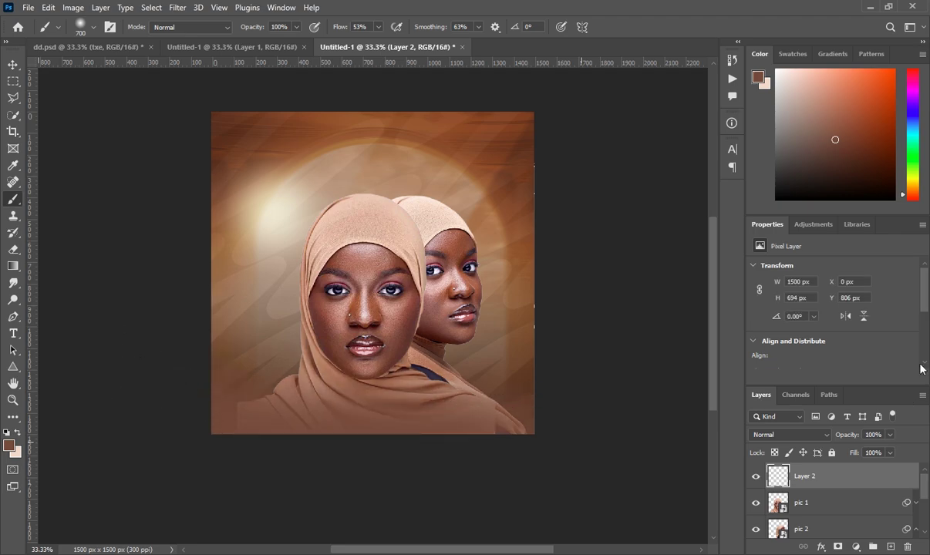
left_click(377, 27)
left_click(493, 415)
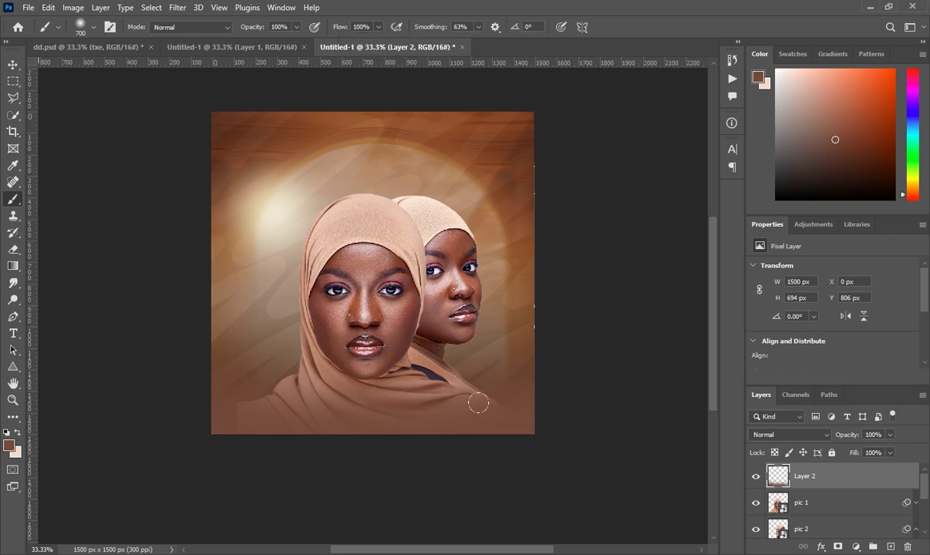
mouse_move(133, 304)
left_mouse_down()
mouse_move(176, 395)
mouse_move(110, 320)
left_mouse_up()
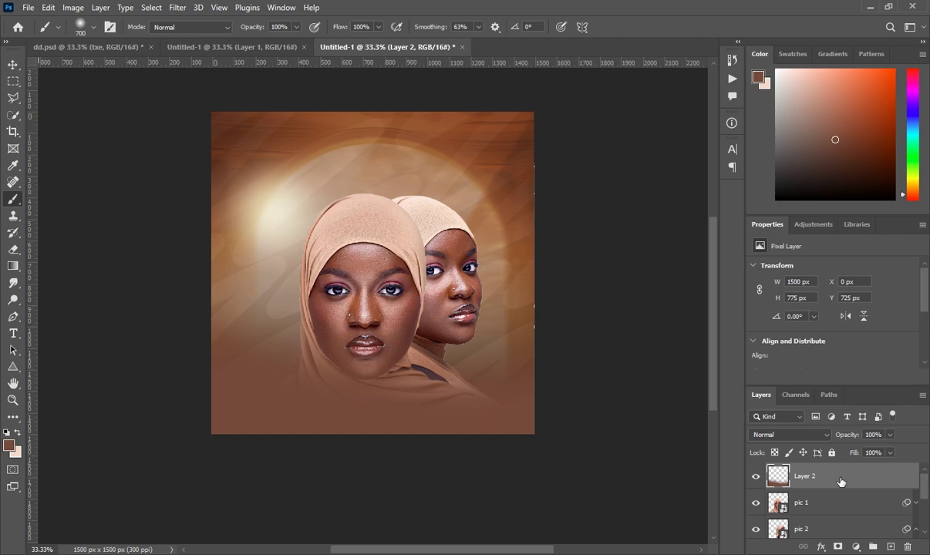
scroll(844, 486, "down", 1)
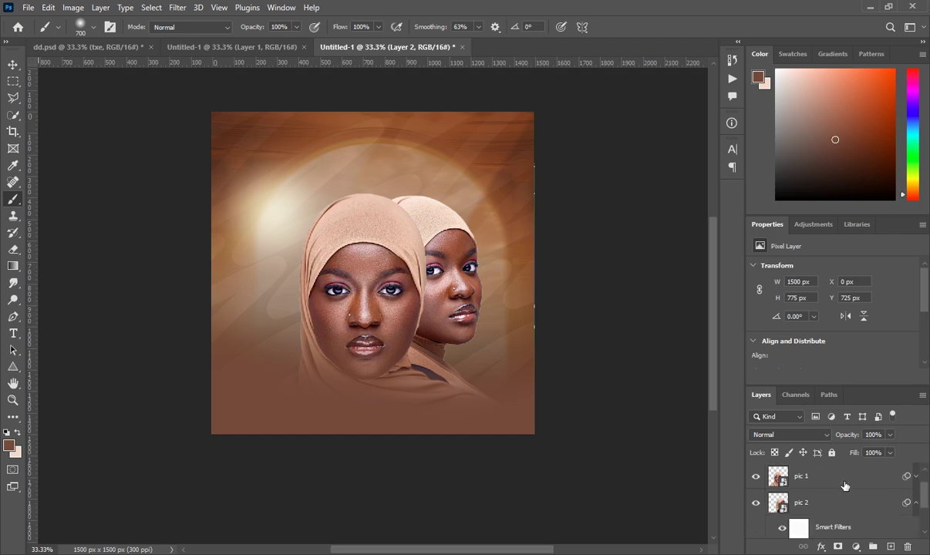
scroll(845, 485, "up", 1)
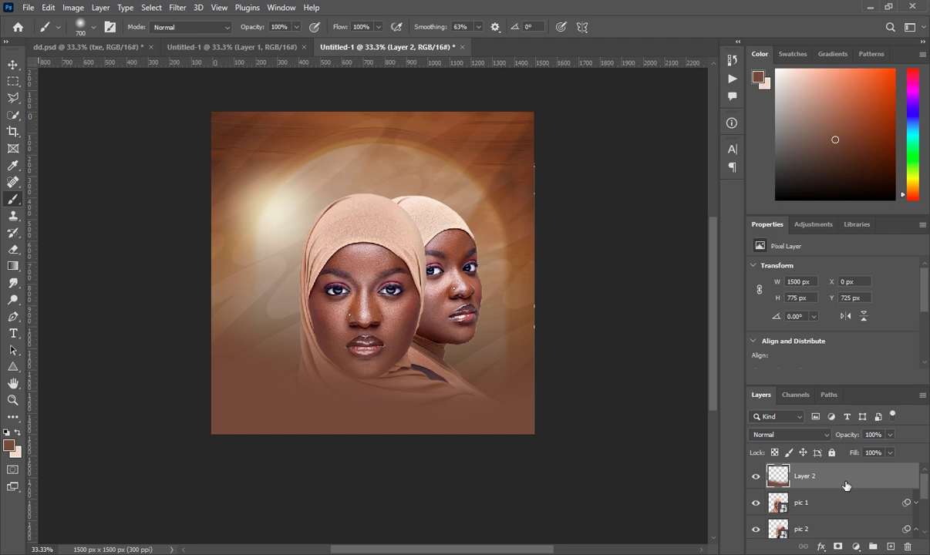
scroll(845, 486, "down", 3)
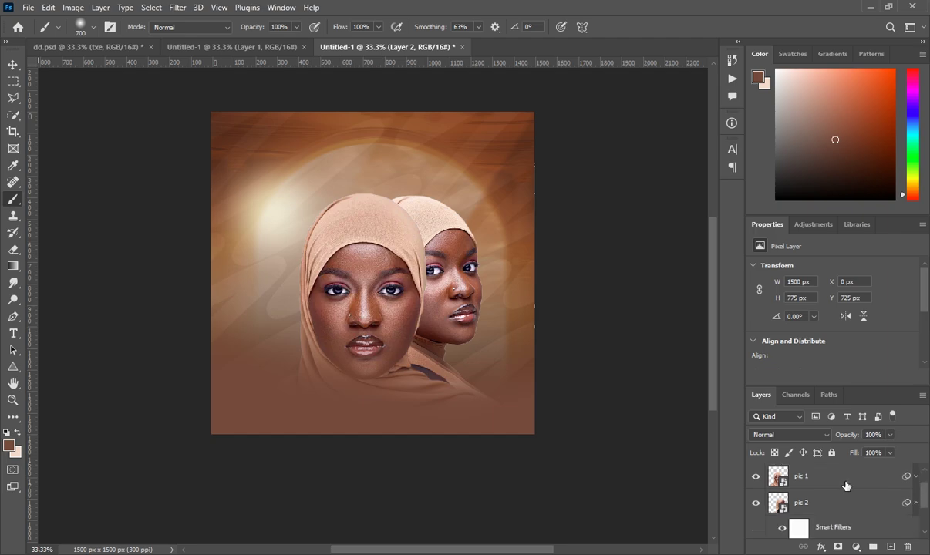
scroll(844, 490, "up", 2)
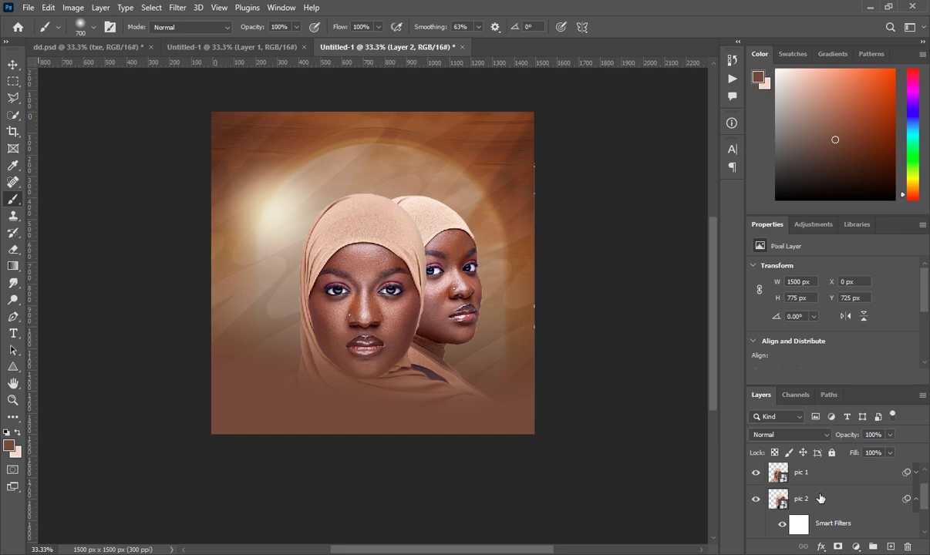
Group pic 1 and pic 2 as 'pictures' and add an empty layer above.
left_click(814, 501, "shift")
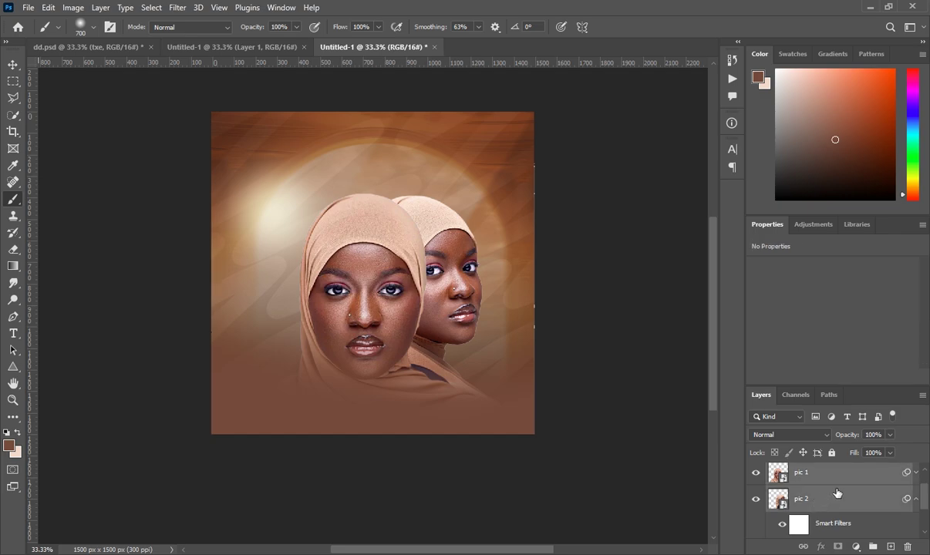
key("ctrl+g")
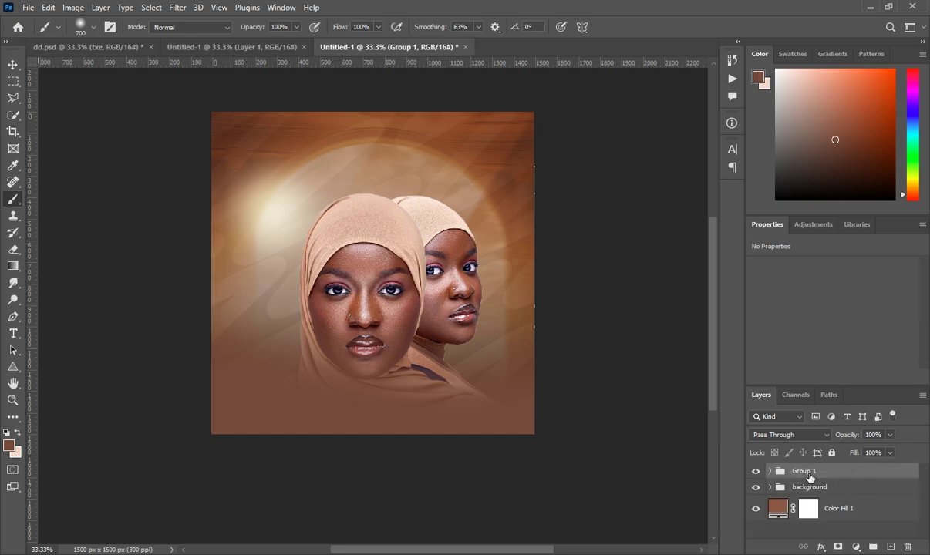
double_click(806, 472)
type("pictures")
key("Return")
left_click(891, 547)
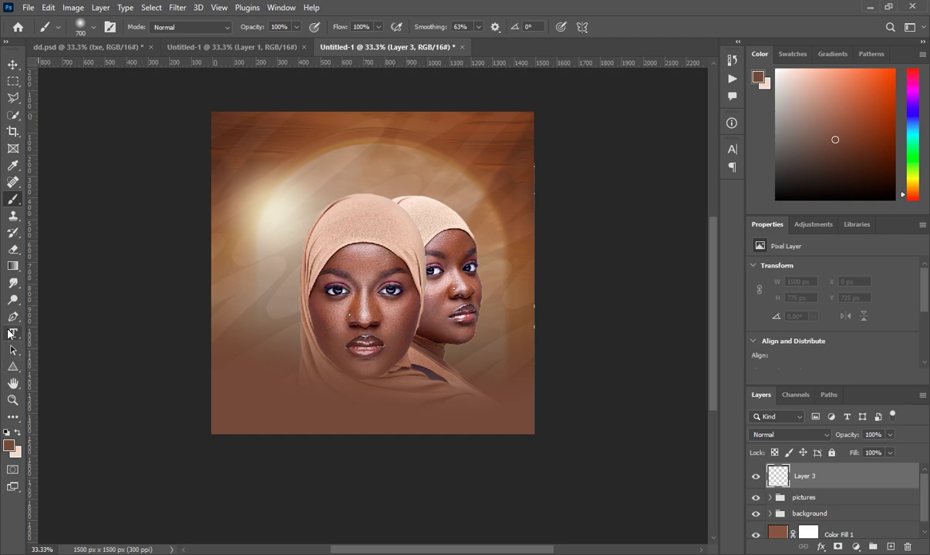
Start a text box on the upper flyer in Bastliga One at 72 pt.
left_click_drag(10, 333, 54, 314)
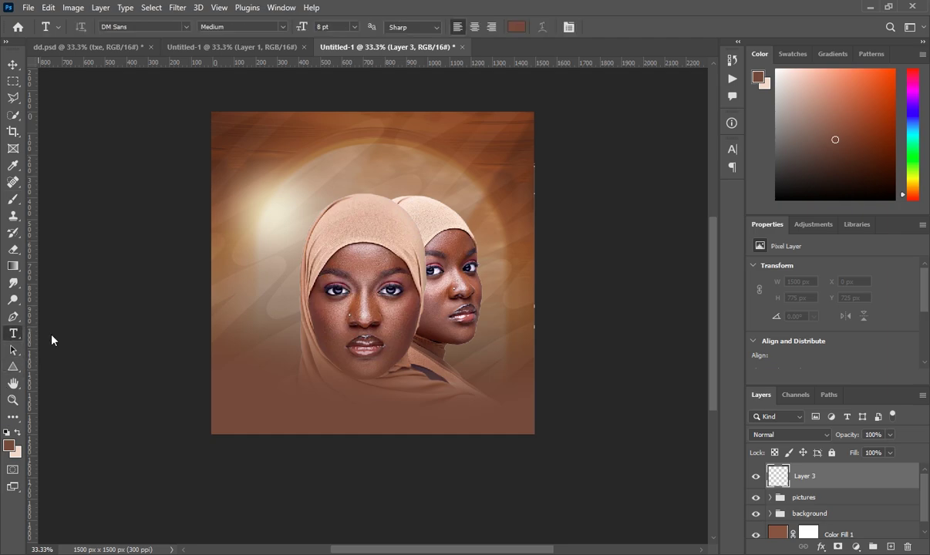
left_click(351, 174)
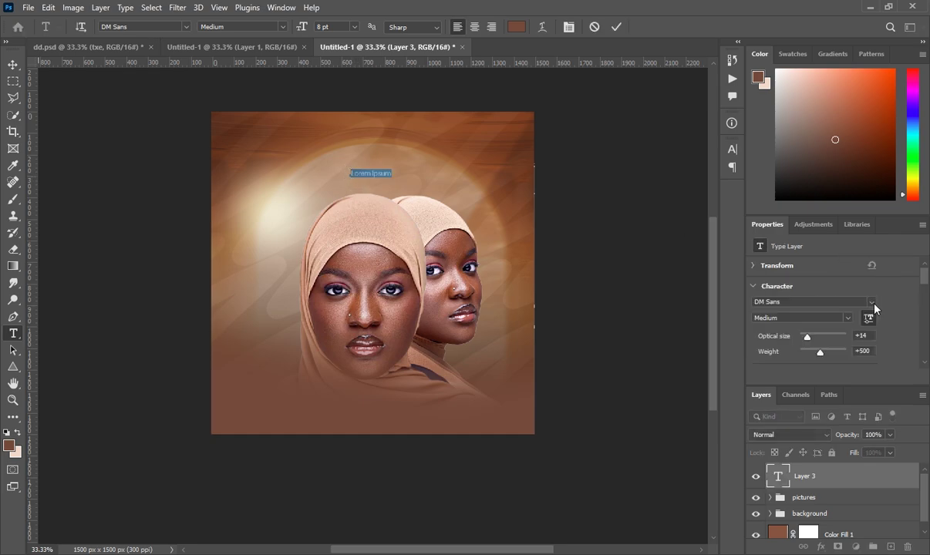
left_click(872, 302)
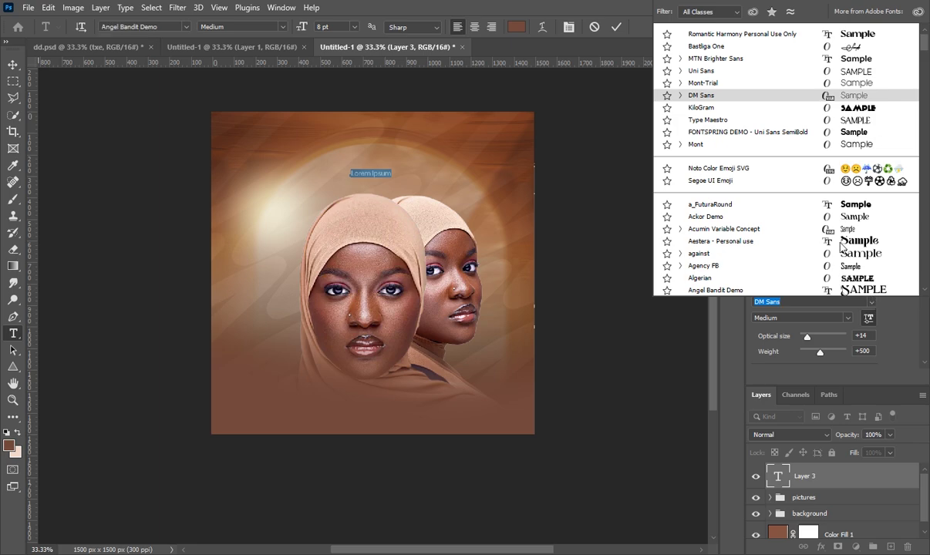
left_click(730, 48)
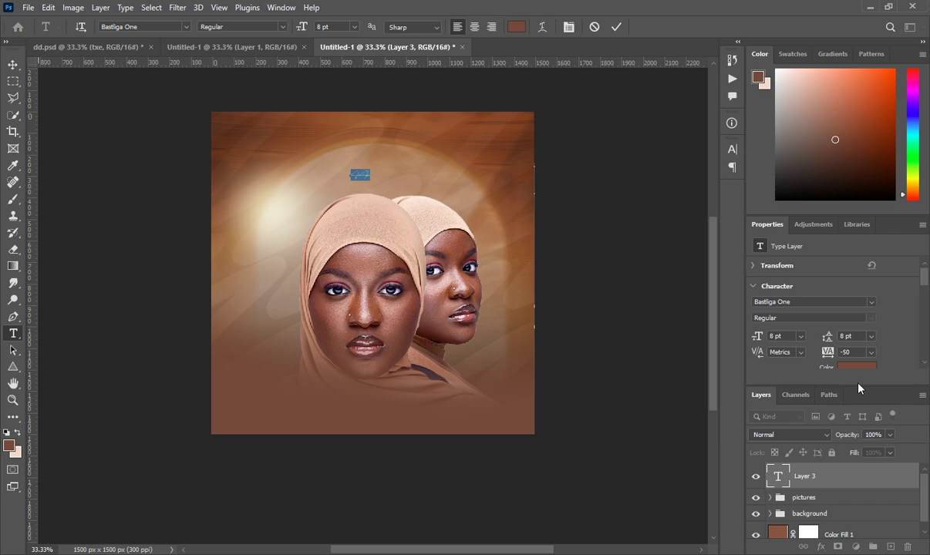
left_click(801, 340)
left_click(799, 499)
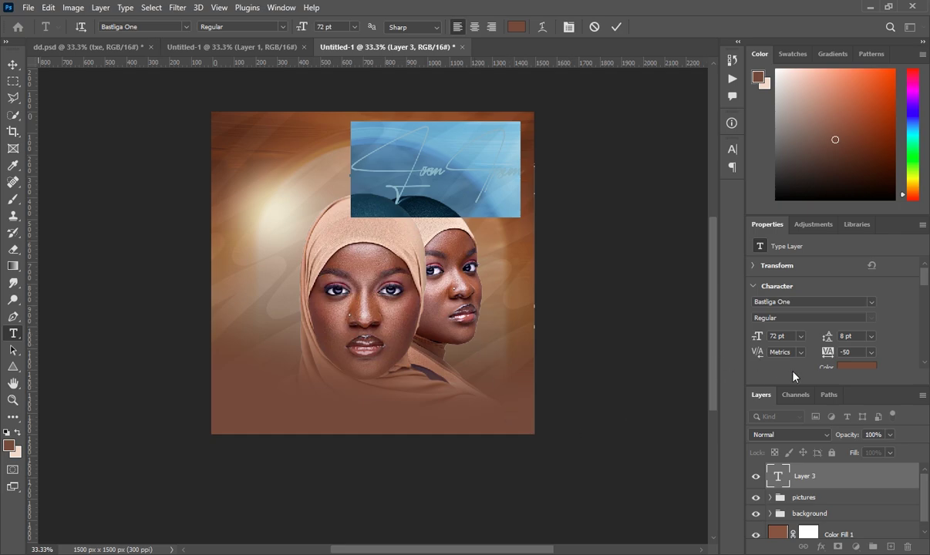
Change the text colour to light cream f3d8cb.
left_click(837, 372)
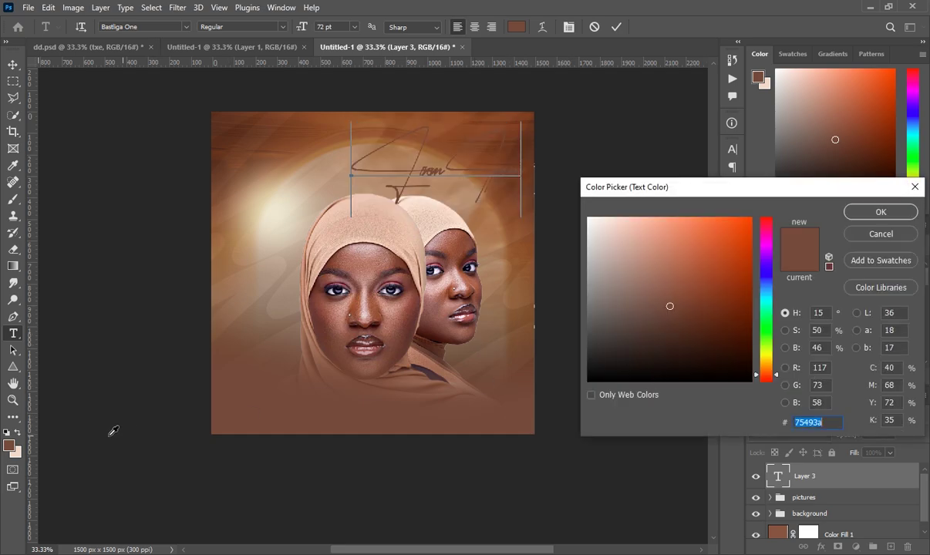
left_click(17, 454)
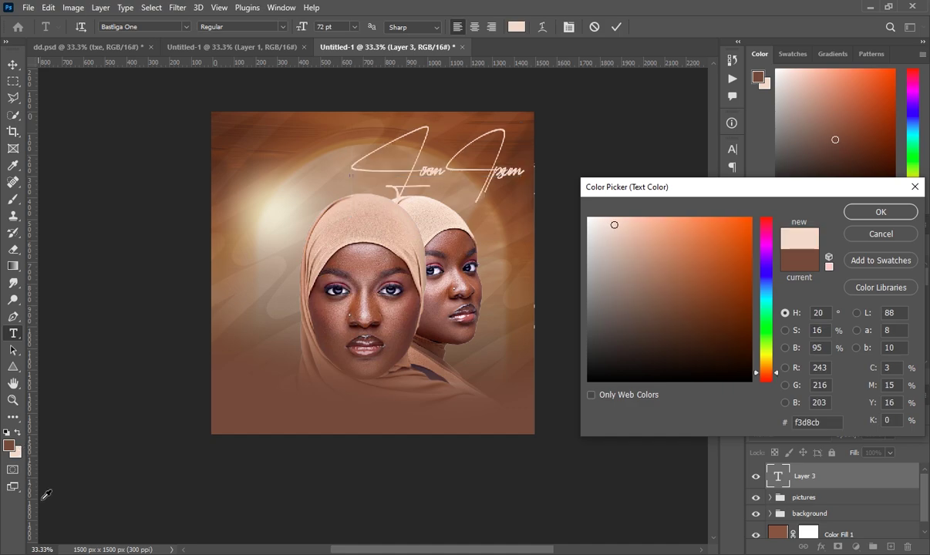
left_click(879, 213)
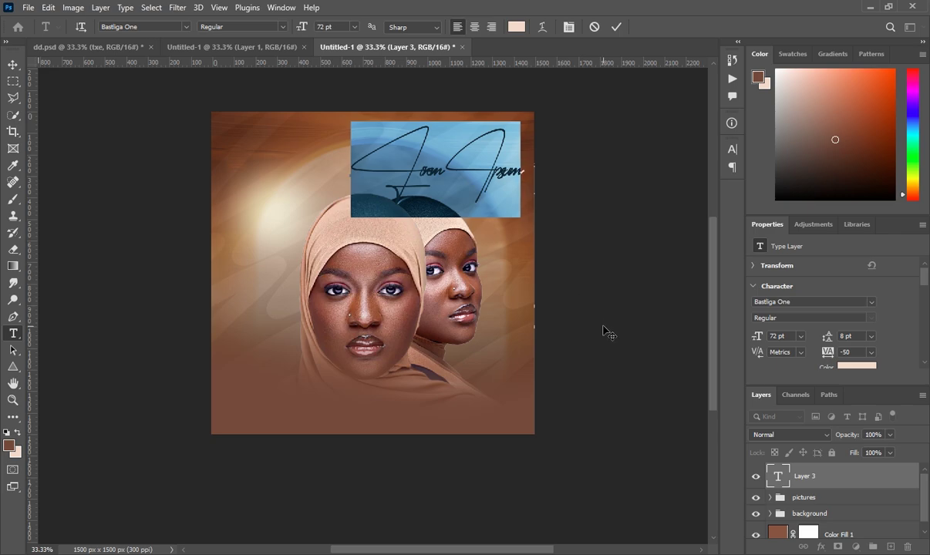
Make the text read 'Ramat' at 83 pt, shift it left, and add a new layer.
key("ctrl+h")
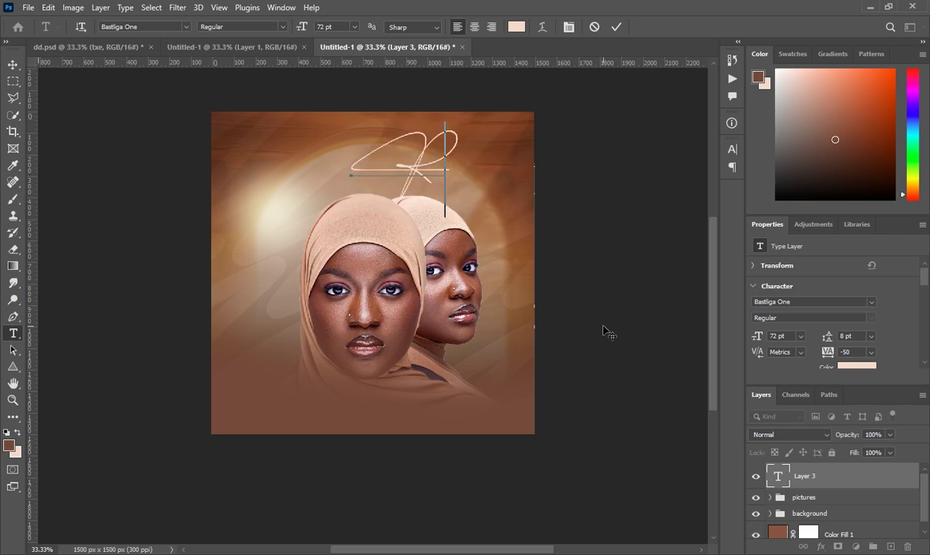
type("oma")
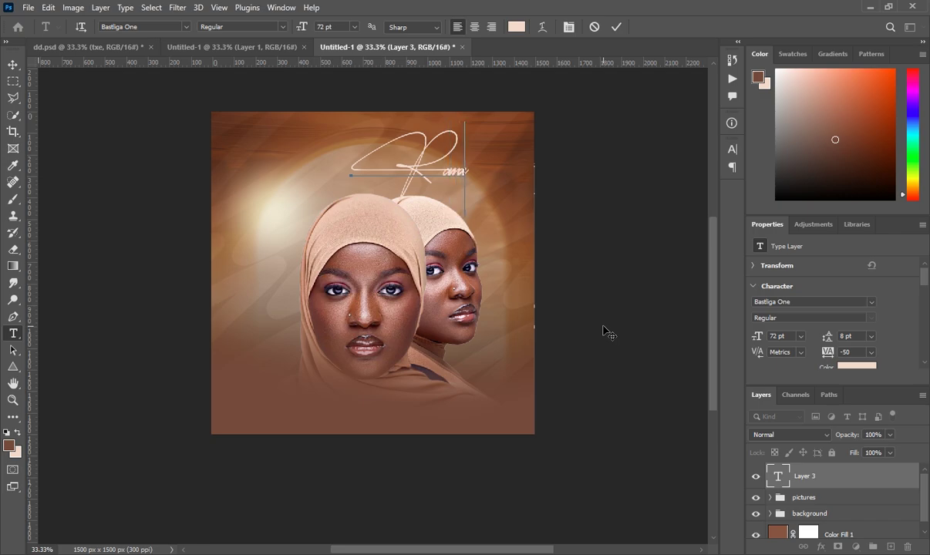
type("t")
left_click_drag(351, 162, 562, 169)
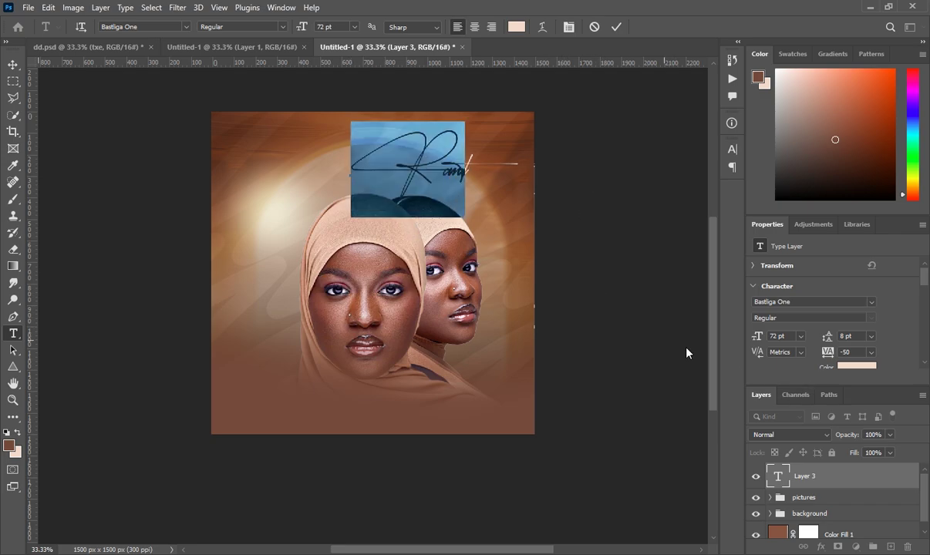
left_click(774, 336)
scroll(773, 337, "up", 11)
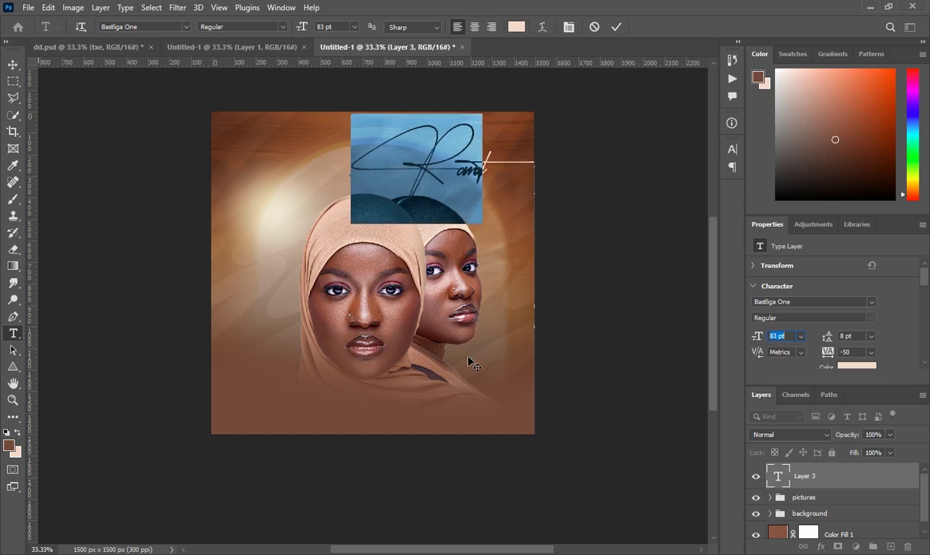
mouse_move(468, 357)
left_mouse_down()
mouse_move(403, 357)
mouse_move(388, 372)
left_mouse_up()
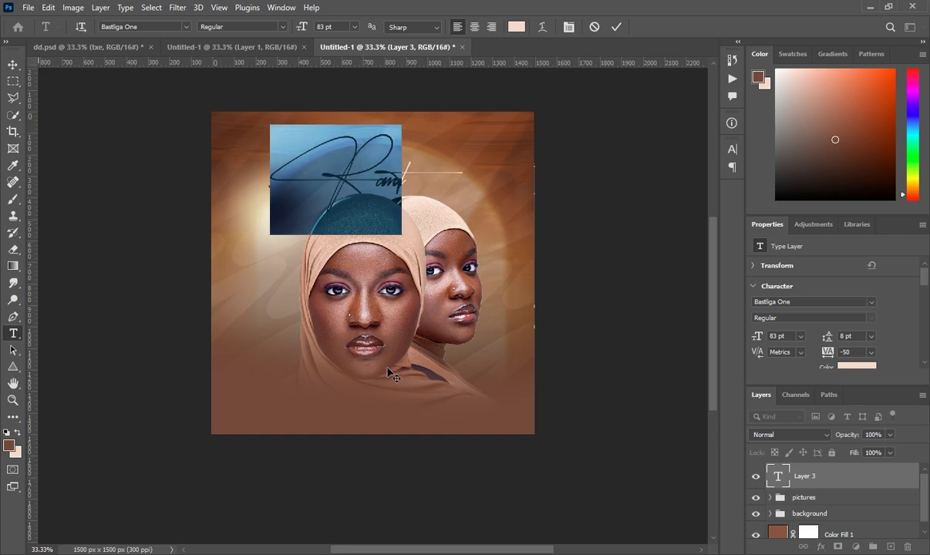
left_click(865, 478)
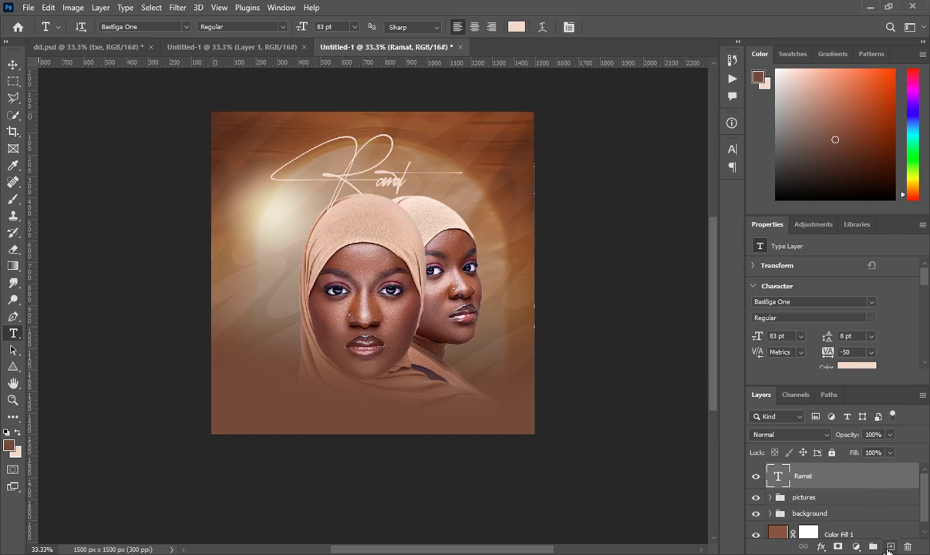
left_click(889, 547)
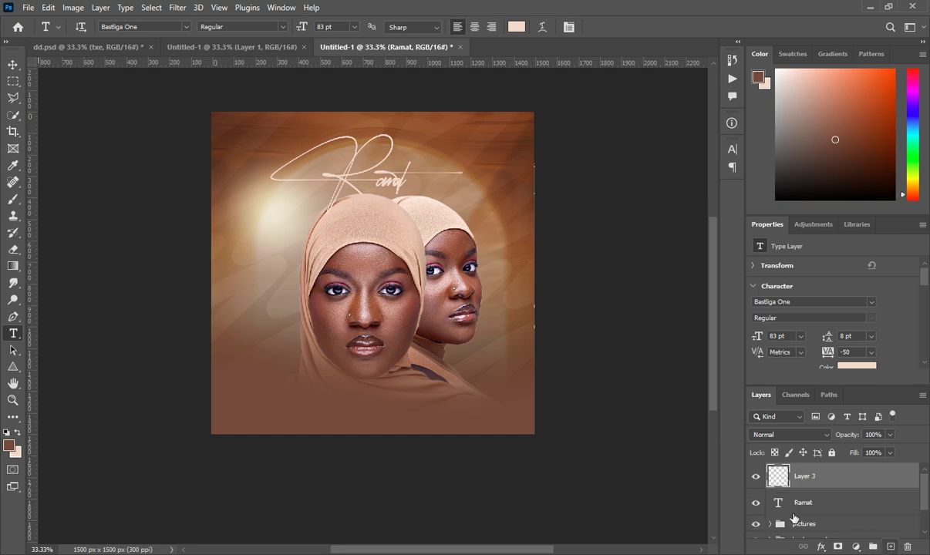
Place a new lower-right text box set in Romantic Harmony Personal Use Only.
left_click(424, 411)
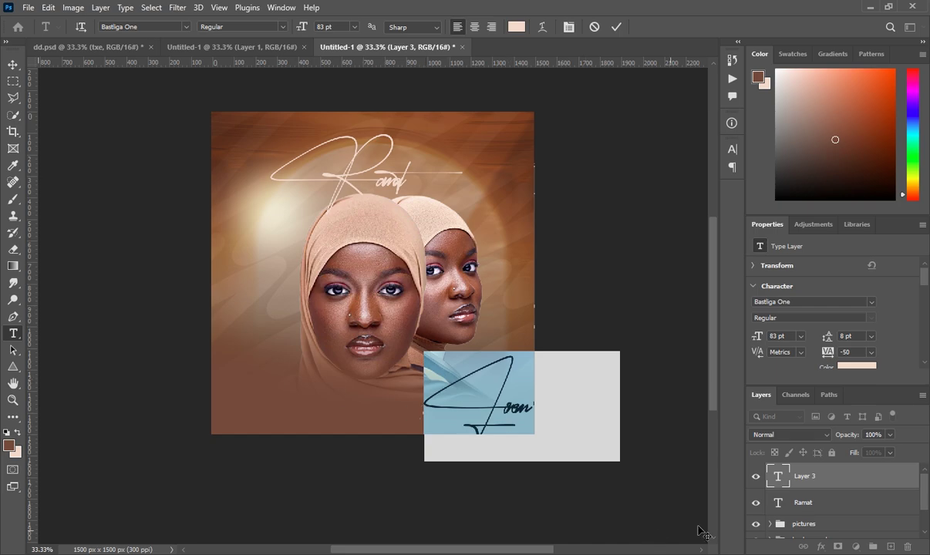
left_click(868, 302)
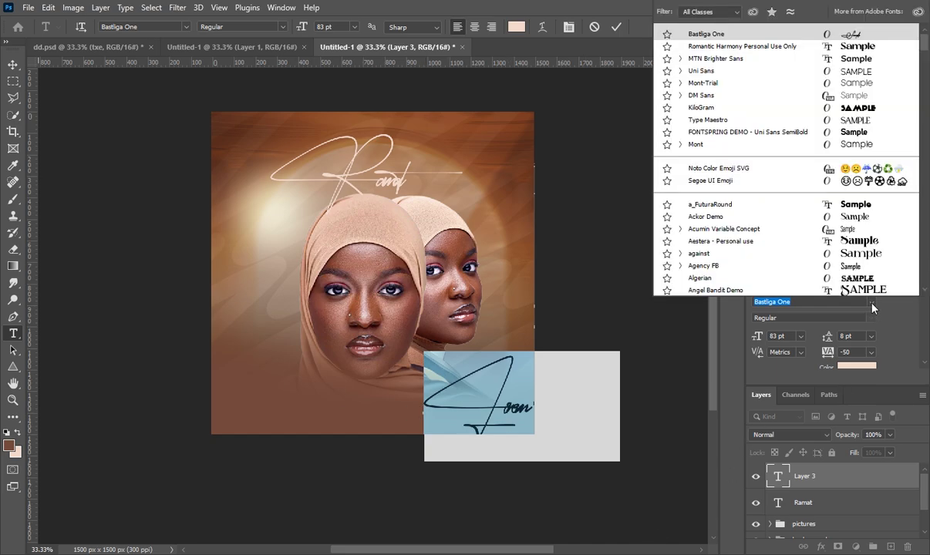
left_click(772, 50)
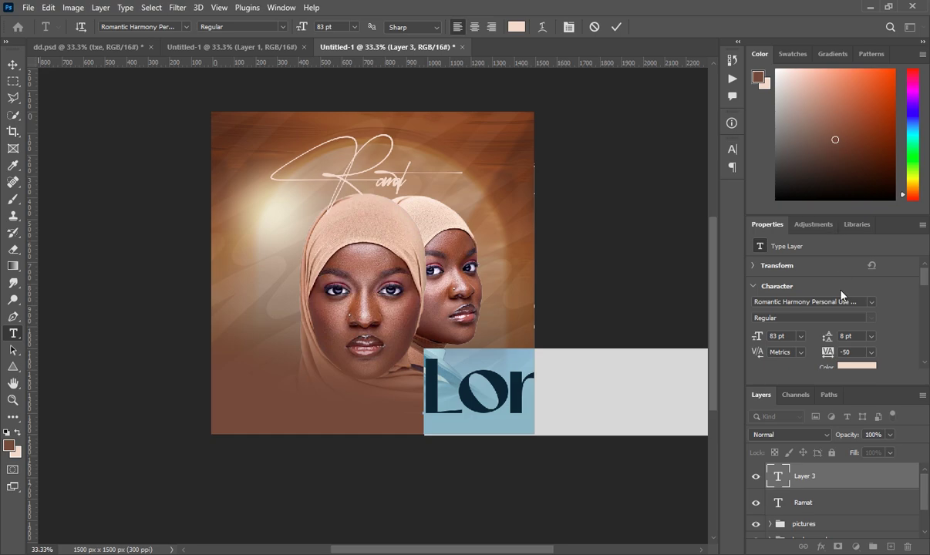
left_click(859, 366)
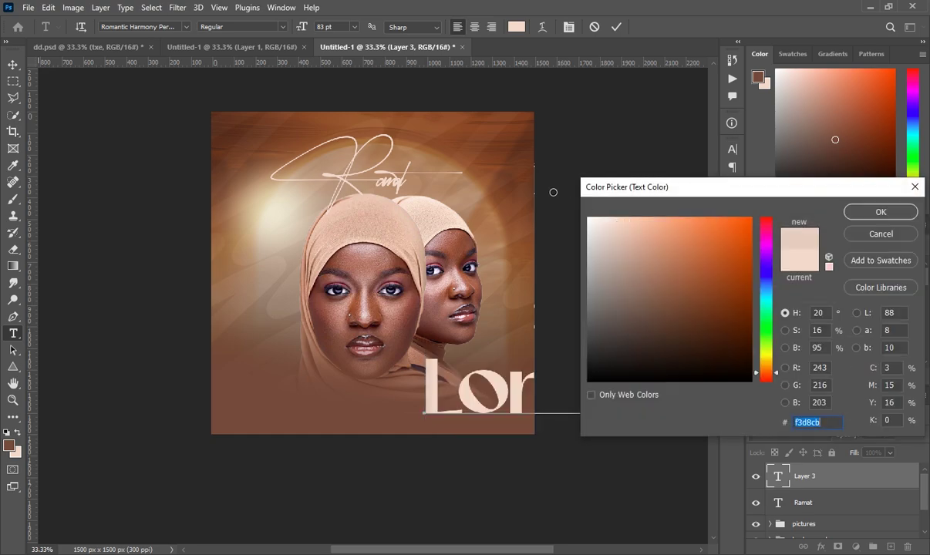
Set the new text's colour to white, ffffff.
type("ffffff")
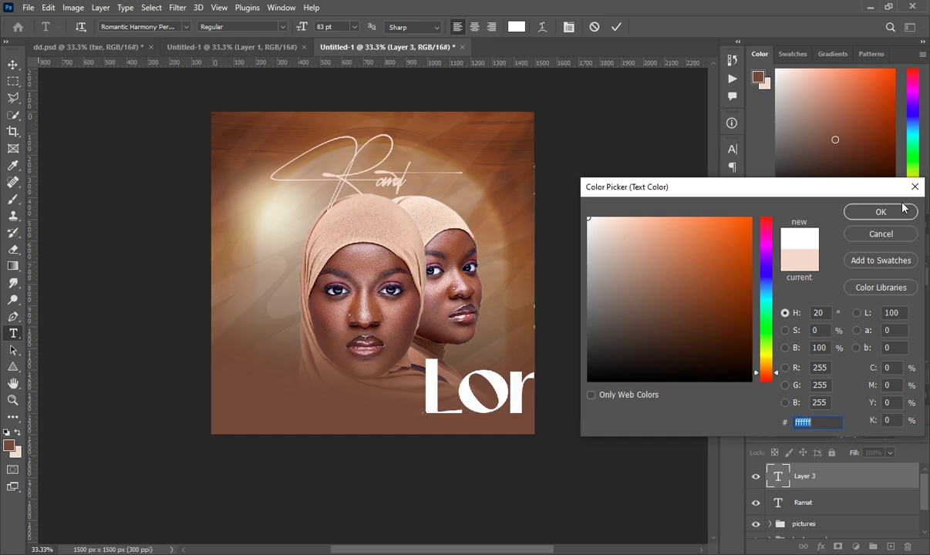
left_click(881, 212)
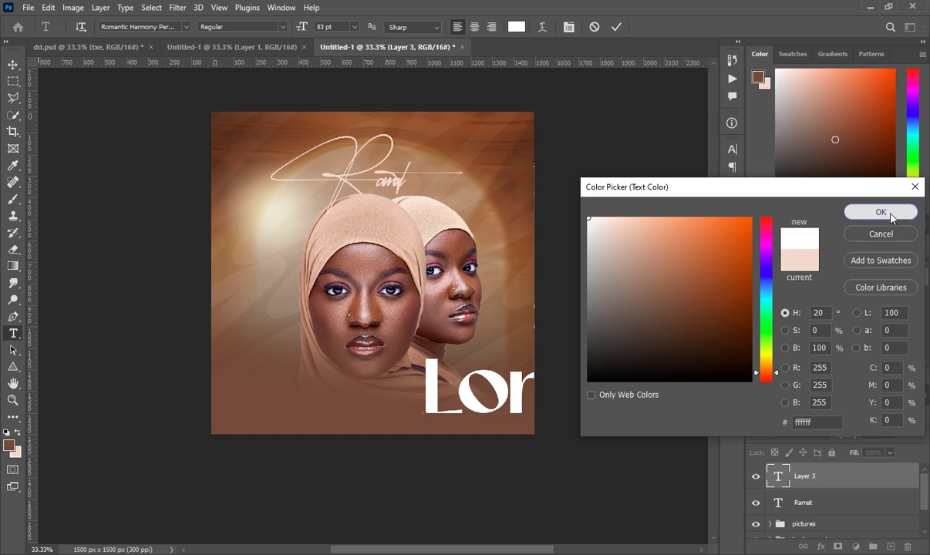
left_click(801, 336)
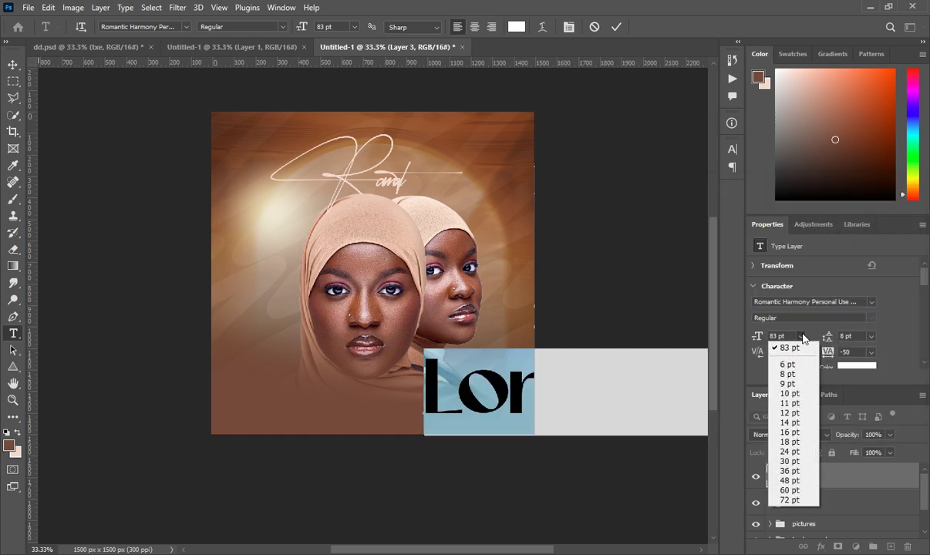
left_click(791, 431)
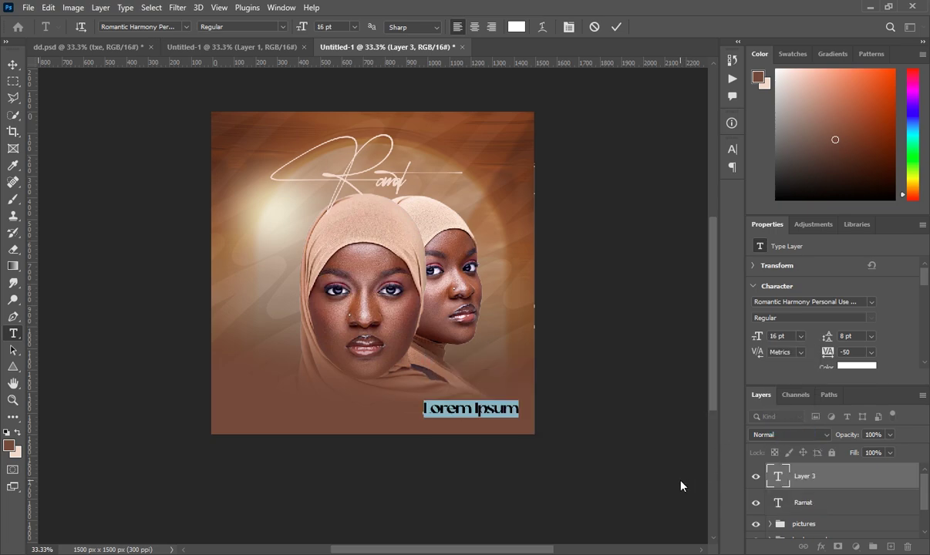
type("R")
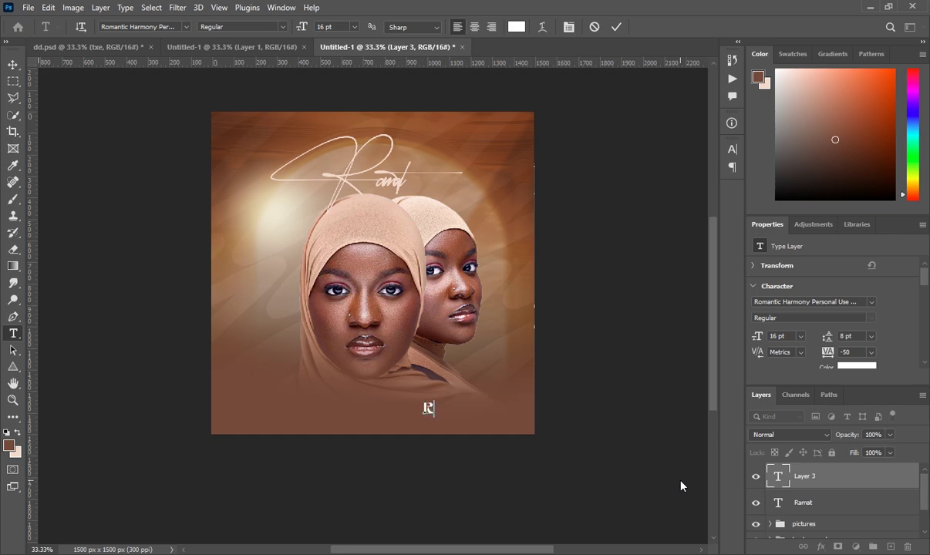
type("AHINNA")
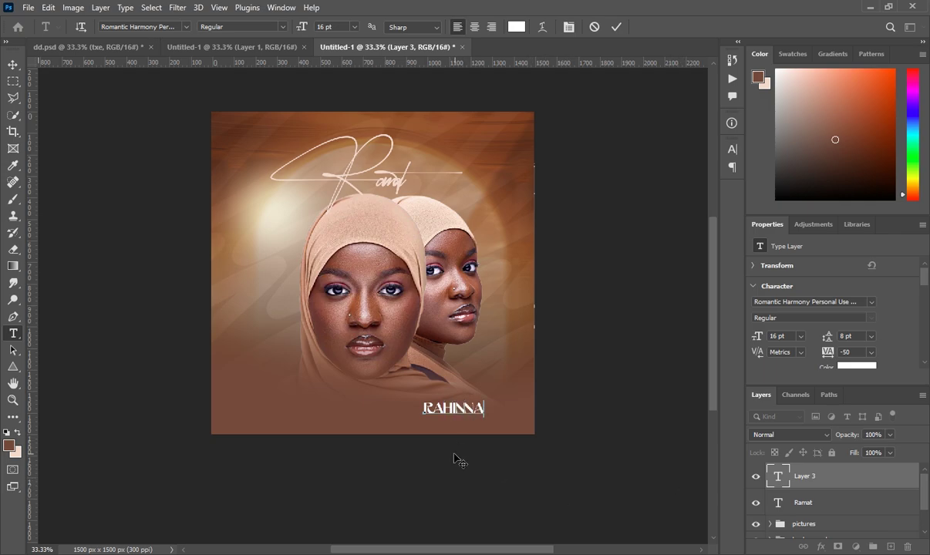
left_click_drag(454, 460, 440, 213)
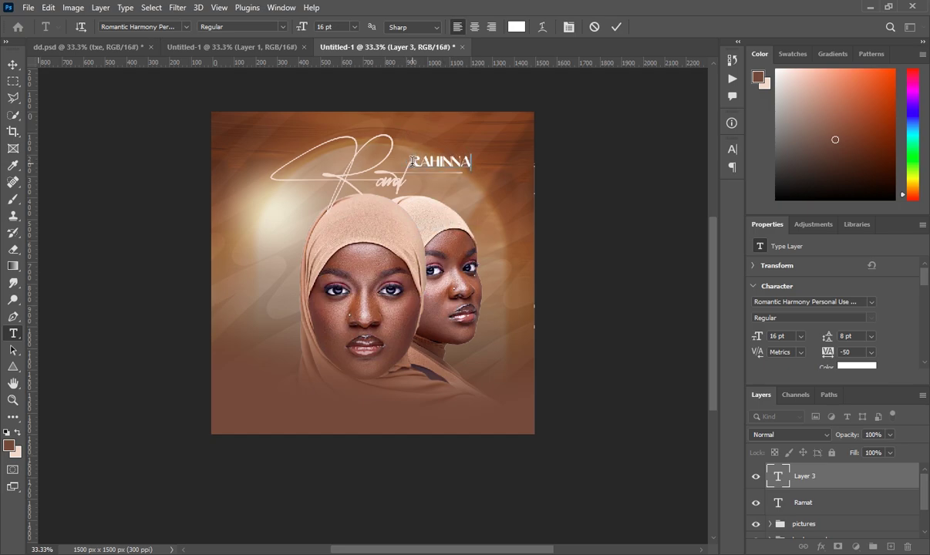
left_click_drag(411, 162, 454, 172)
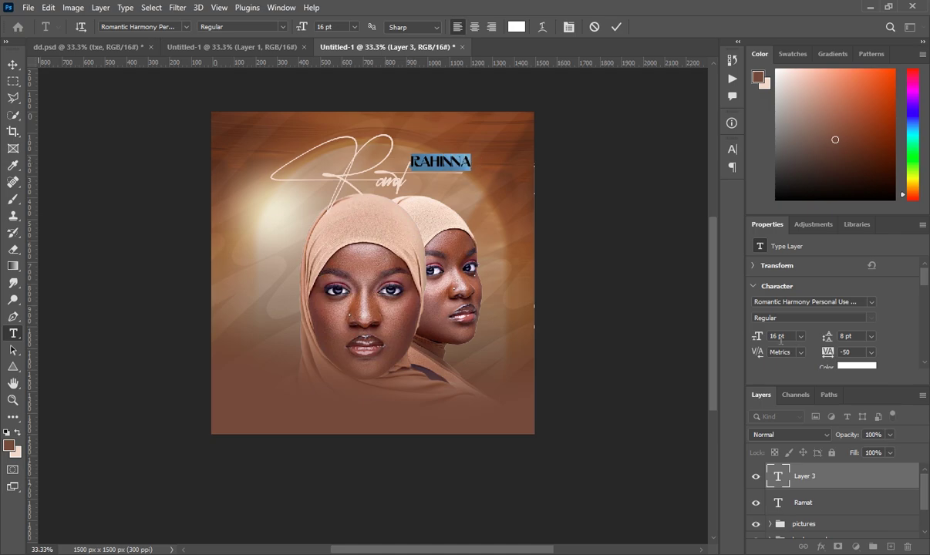
scroll(774, 336, "down", 1)
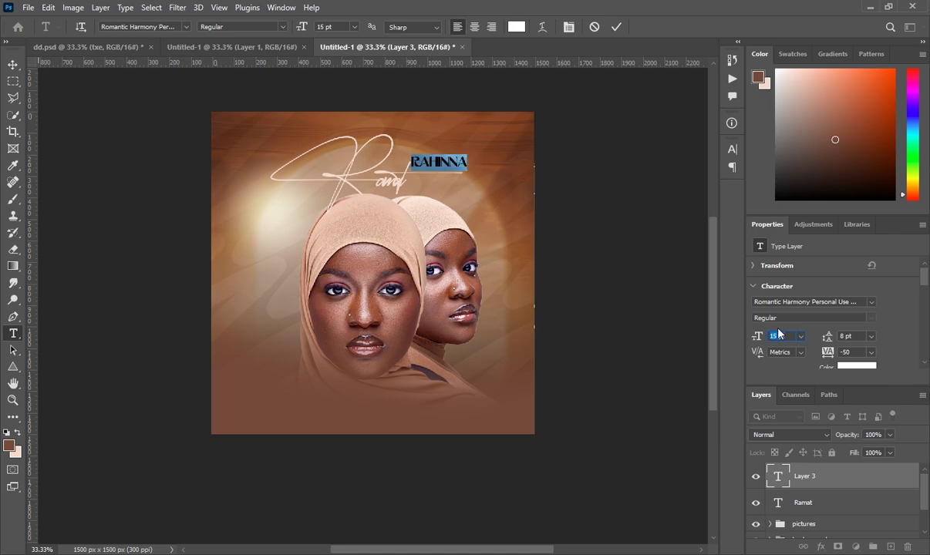
key("Down")
left_click_drag(446, 249, 446, 253)
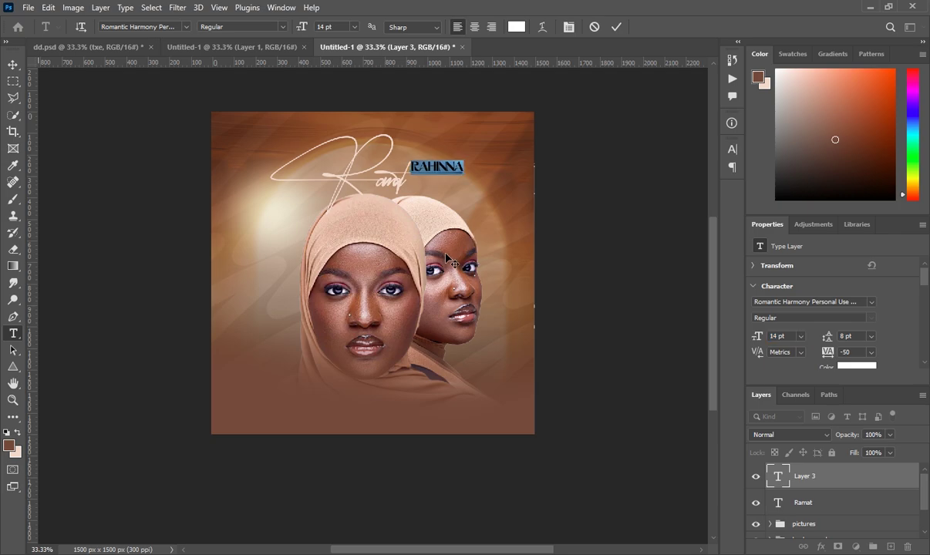
left_click(839, 478)
left_click(838, 479)
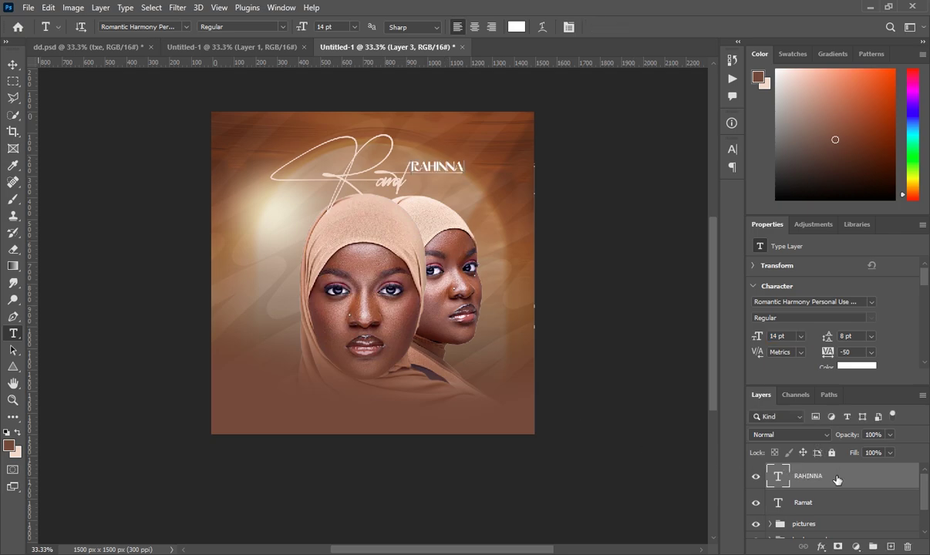
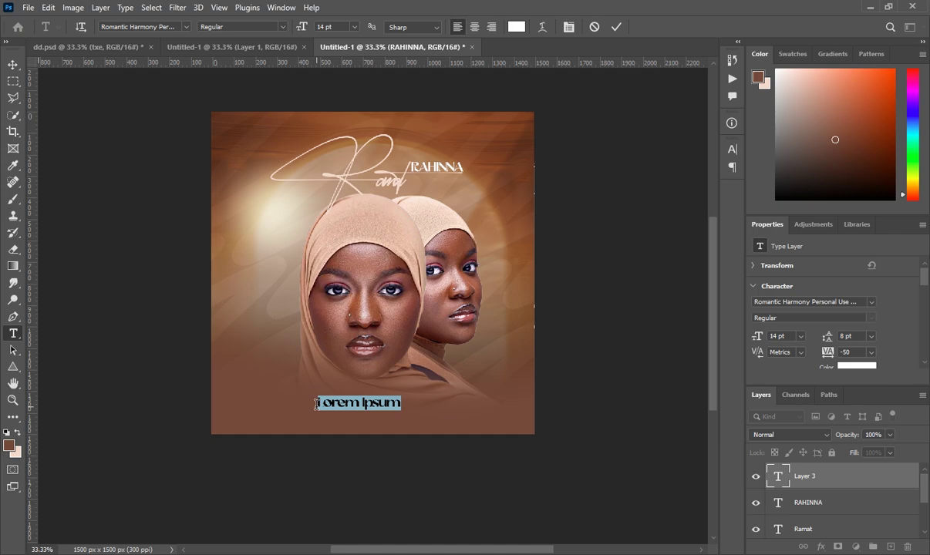
Replace the placeholder with 'birthday' and color it pale peach f3d8cb.
type("Join")
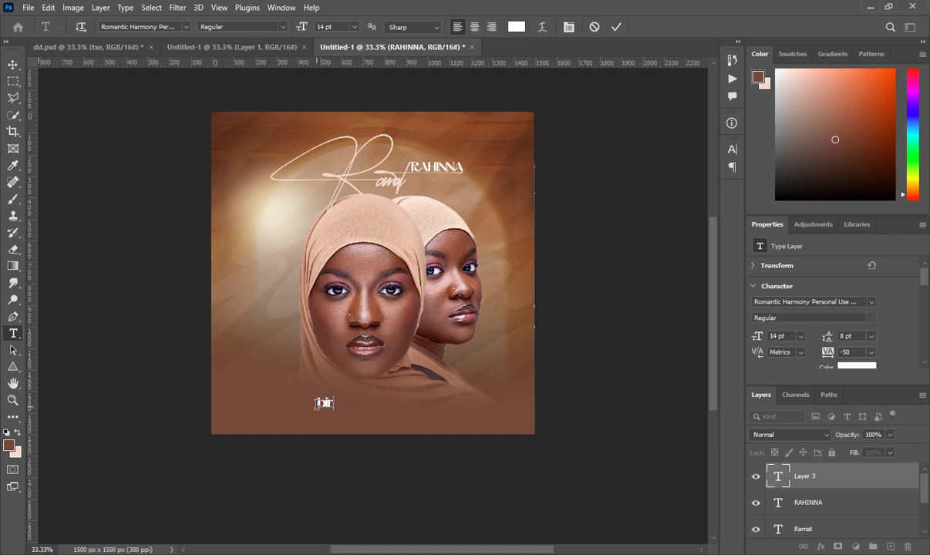
type("thday")
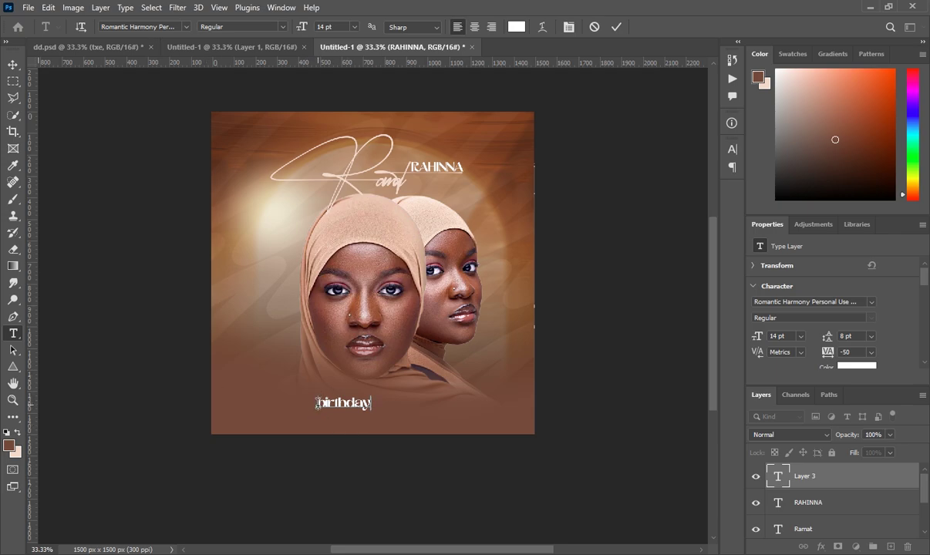
left_click_drag(316, 403, 390, 415)
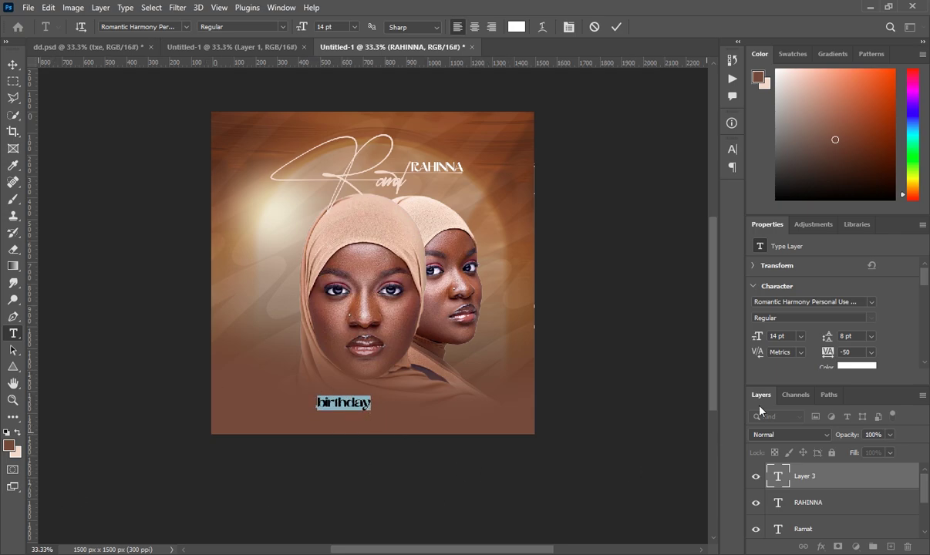
left_click(856, 366)
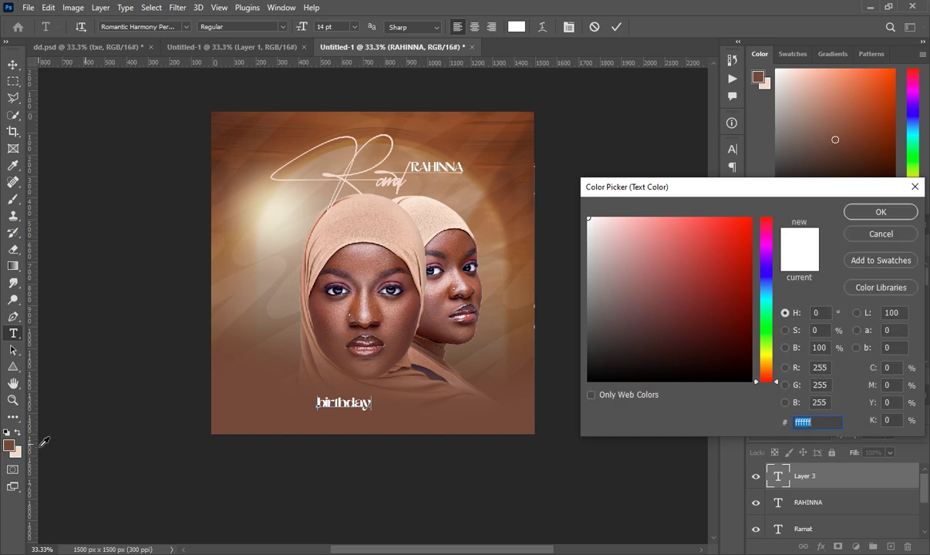
left_click(17, 450)
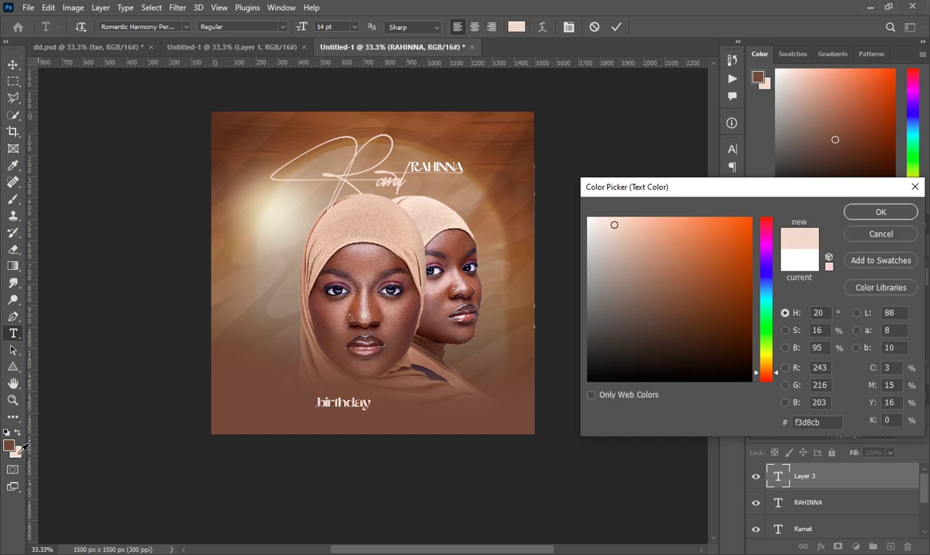
left_click(871, 216)
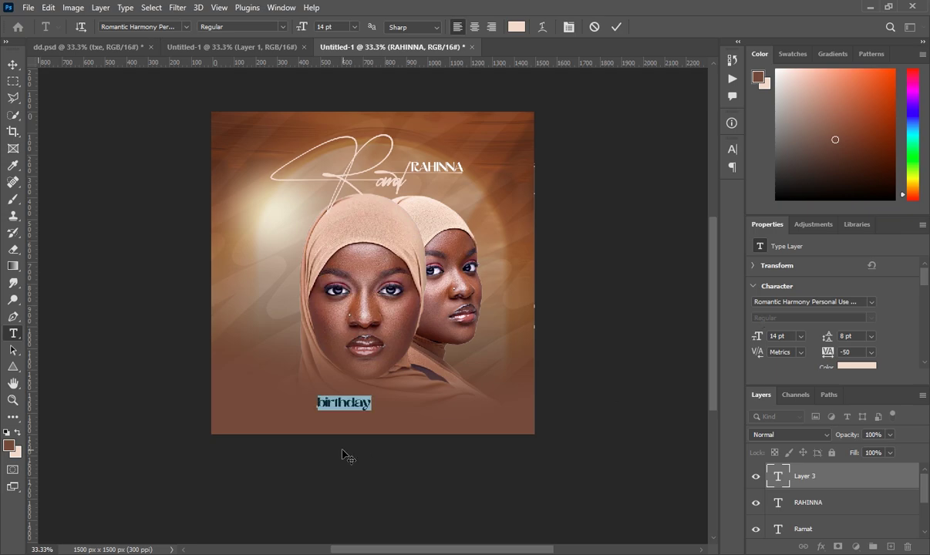
Enlarge the word birthday to 30 pt.
left_click(803, 338)
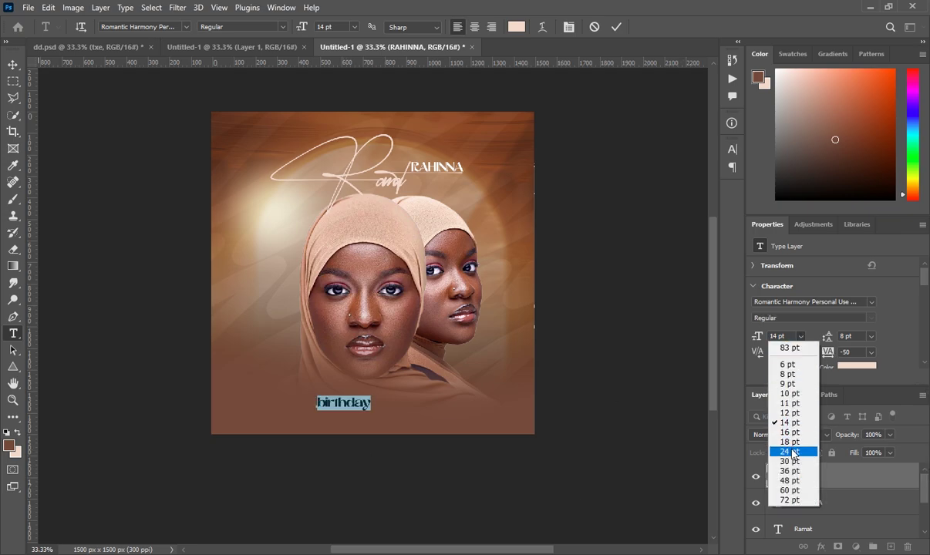
left_click(791, 451)
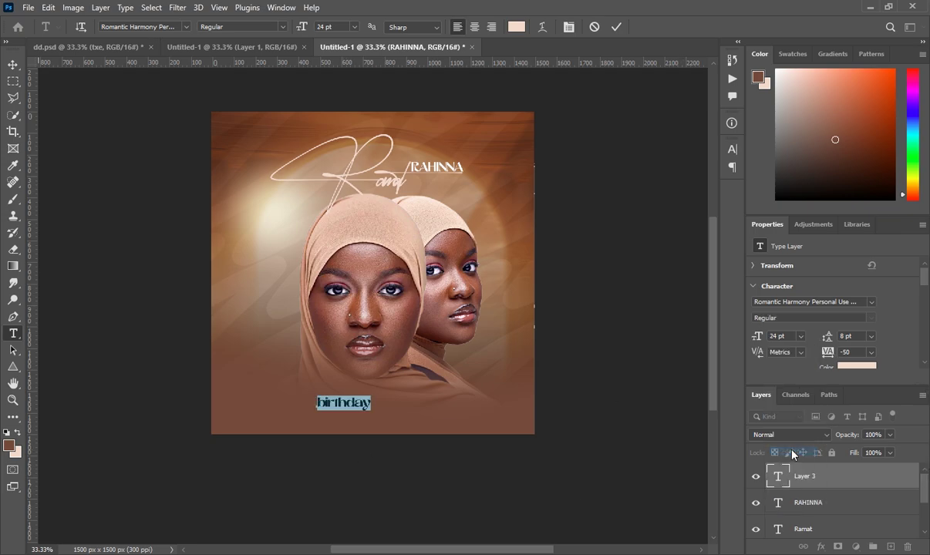
left_click(801, 336)
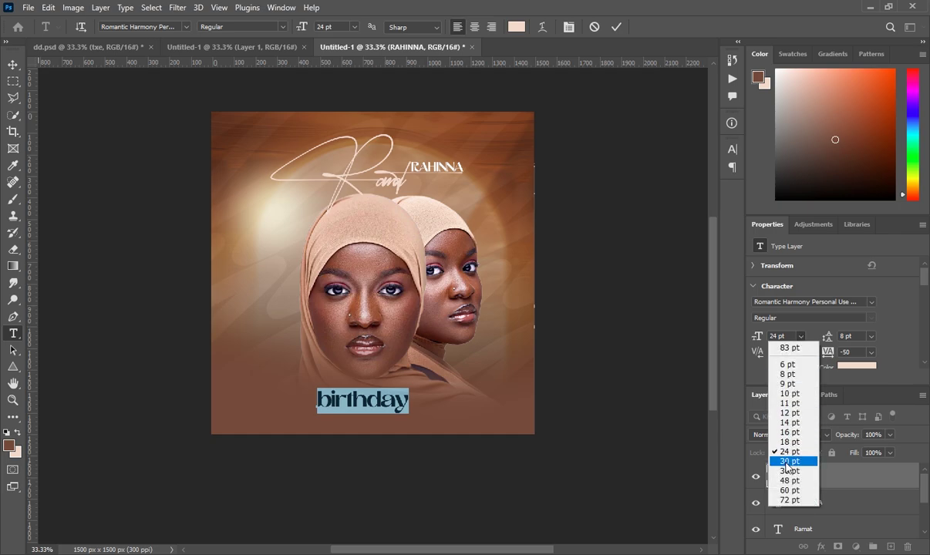
left_click(788, 461)
Move birthday near the bottom of the flyer, commit it, and add an empty layer.
left_click_drag(415, 472, 411, 488)
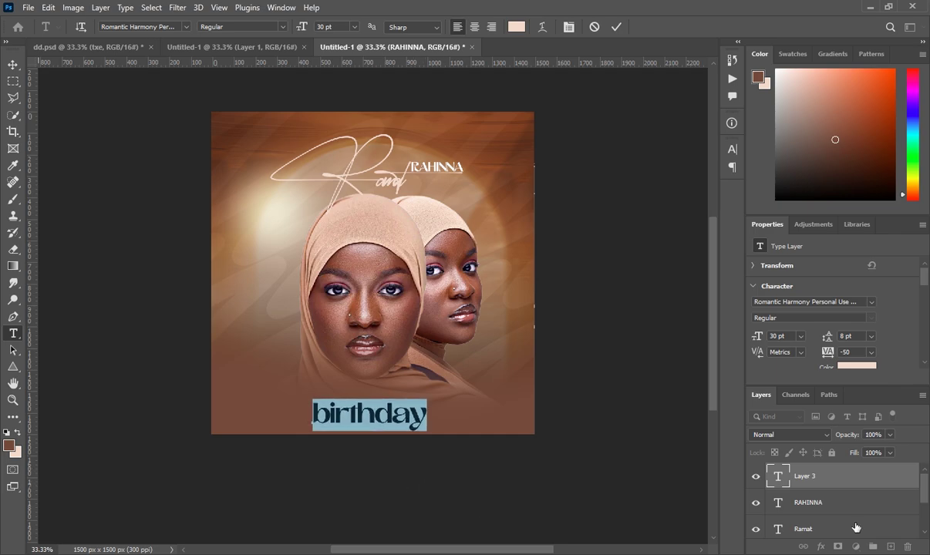
left_click(850, 483)
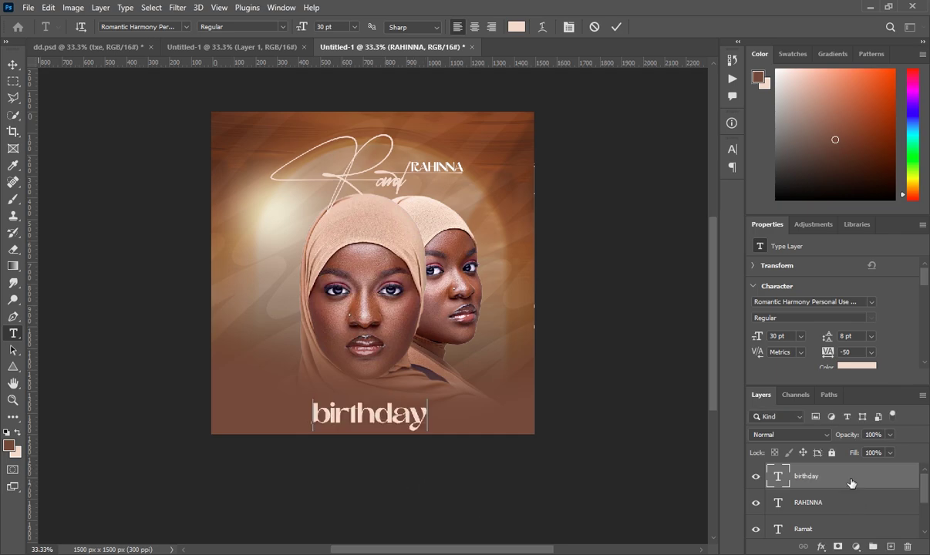
left_click(890, 546)
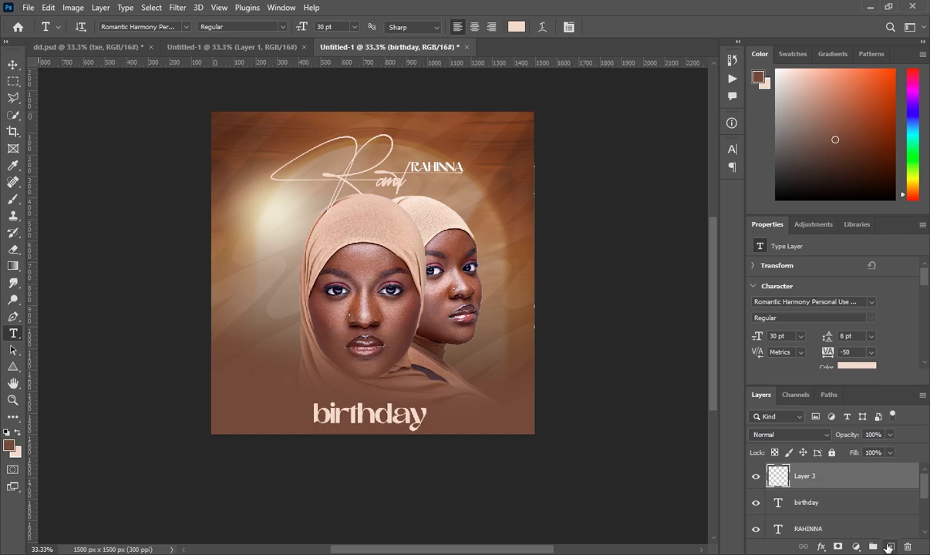
Type HAPPY above birthday and set it to 16 pt.
left_click(326, 392)
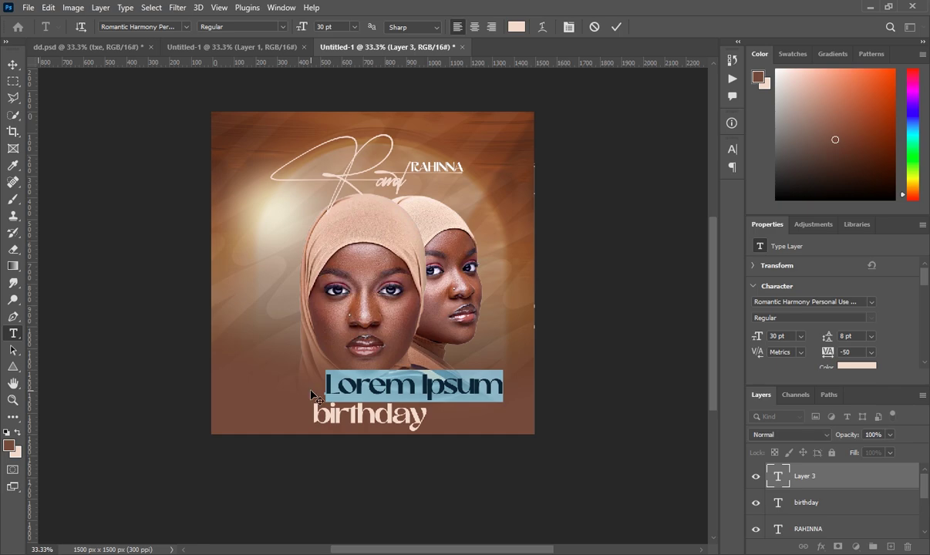
type("HAPPY")
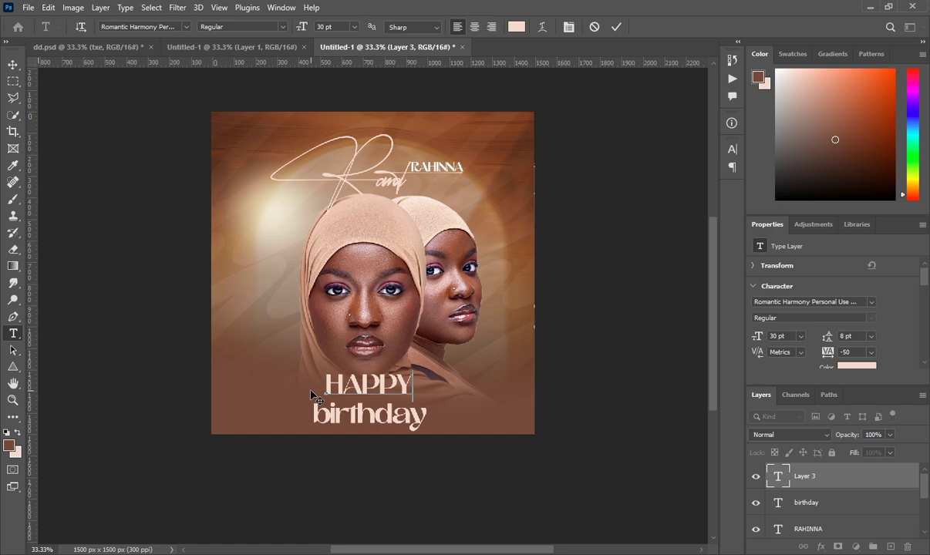
left_click_drag(323, 384, 432, 394)
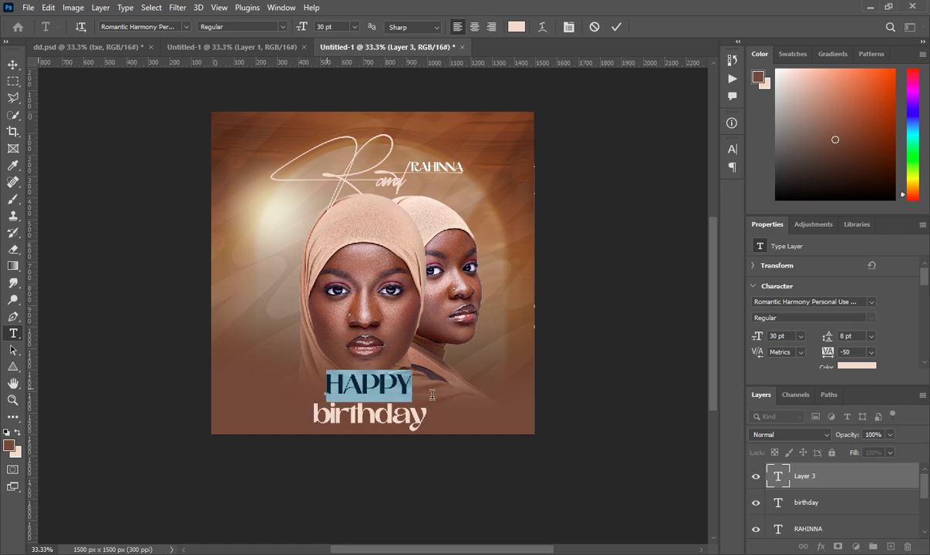
left_click(801, 336)
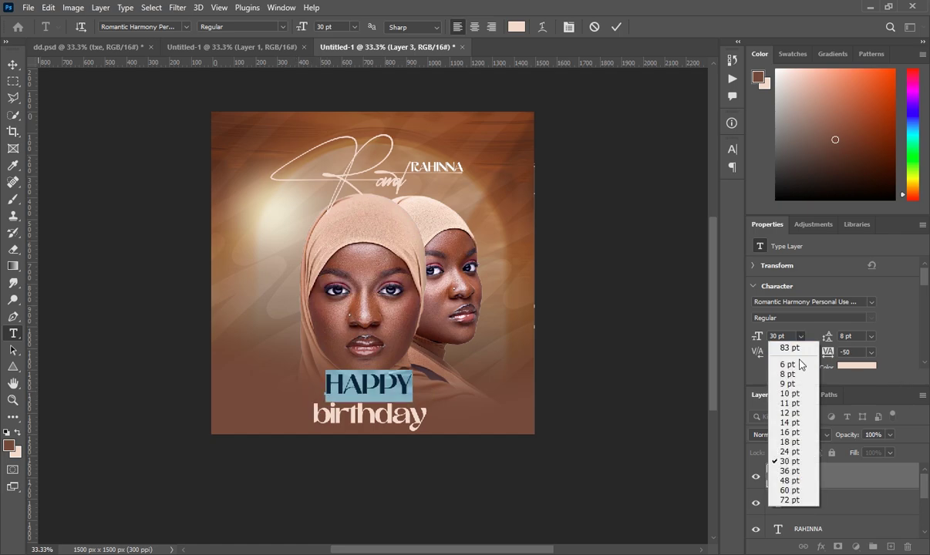
left_click(783, 433)
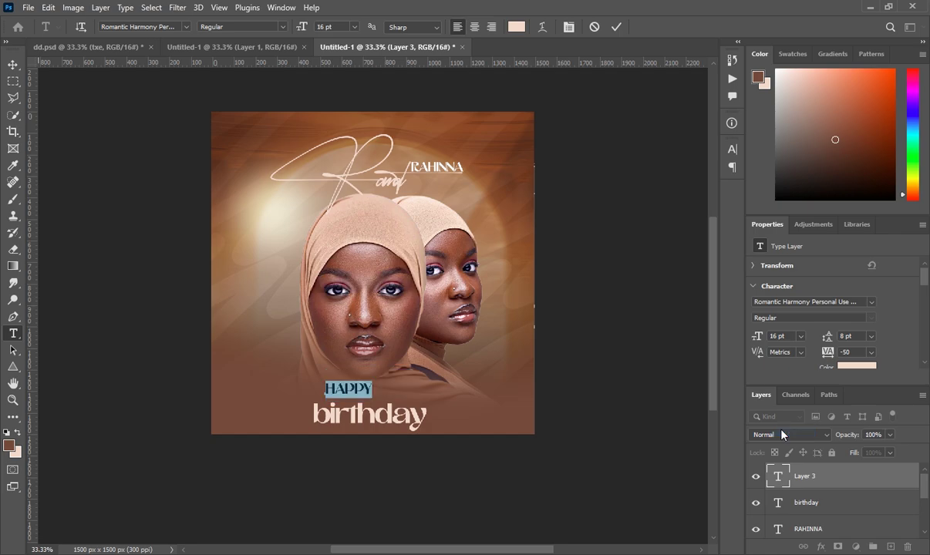
Set HAPPY in DM Sans with the Black weight.
left_click(871, 302)
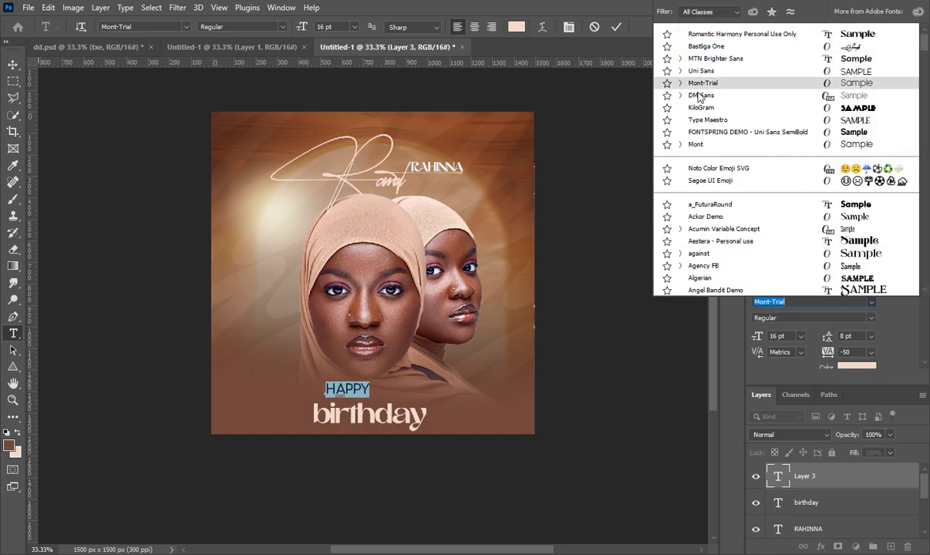
left_click(700, 95)
left_click(802, 370)
left_click(848, 318)
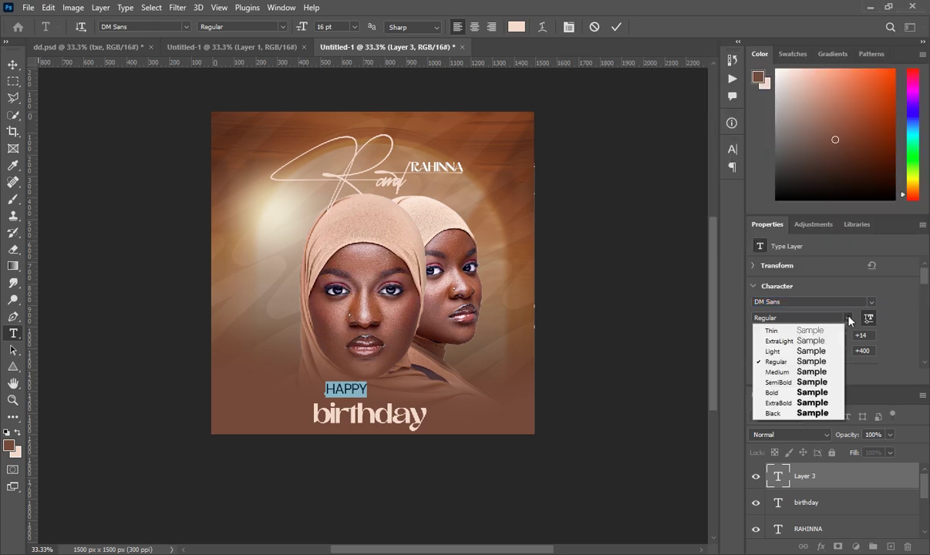
left_click(812, 414)
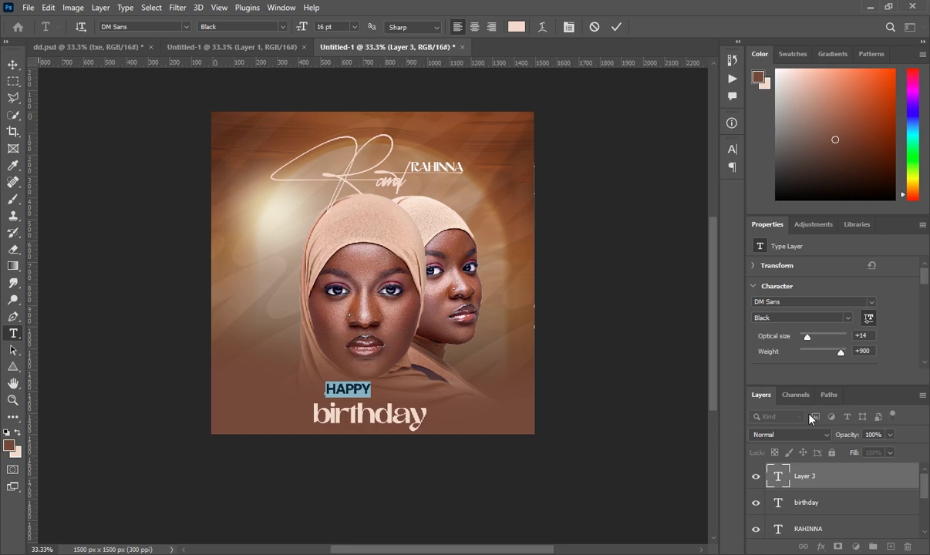
Reduce HAPPY to 12 pt.
scroll(825, 339, "down", 2)
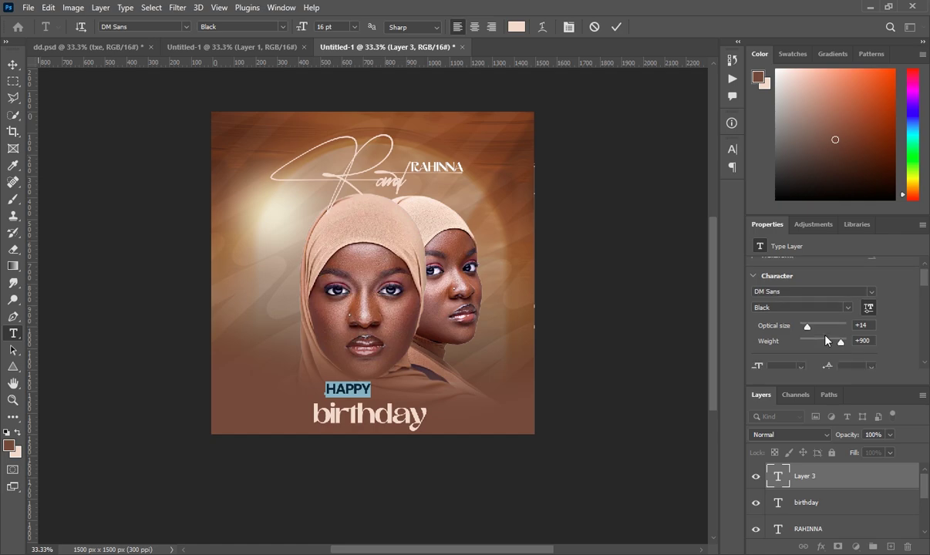
scroll(825, 339, "down", 1)
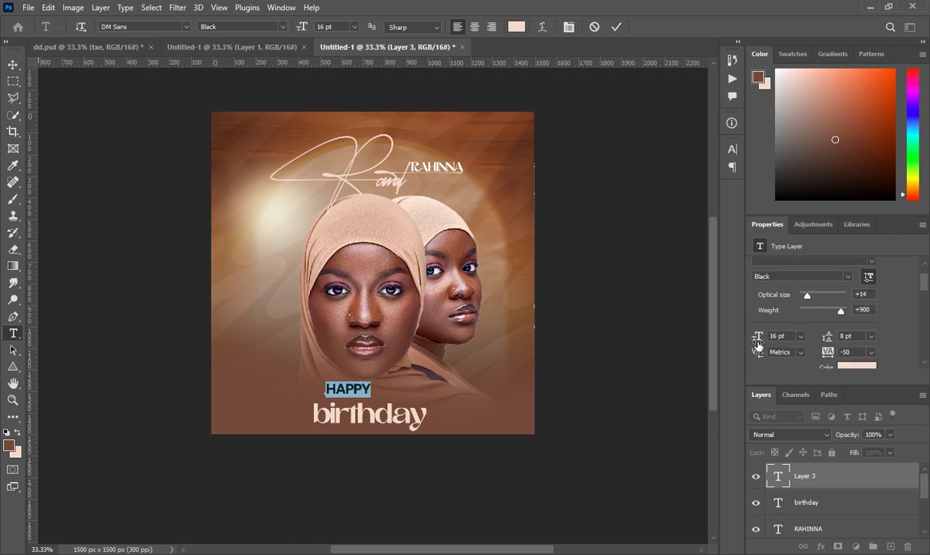
left_click(773, 336)
key("Down")
key("Down")
key("Down")
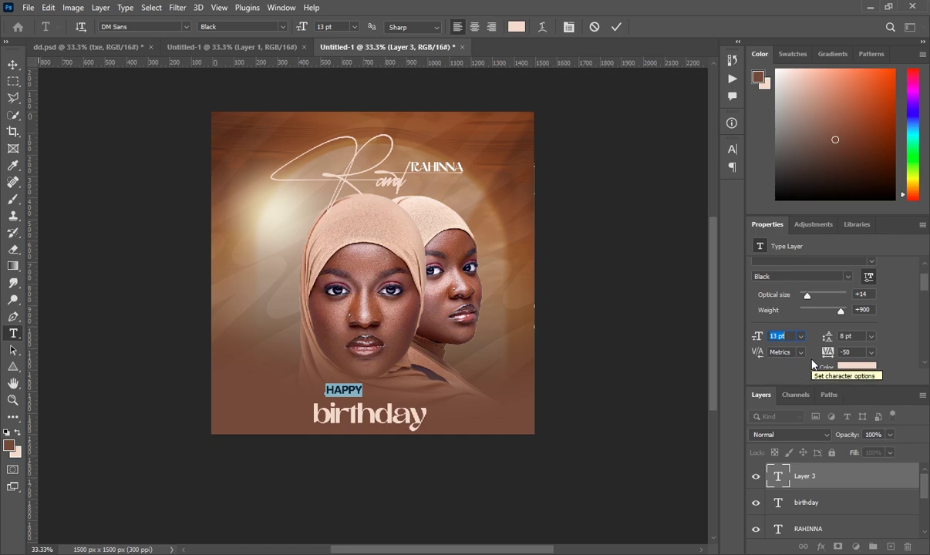
key("Down")
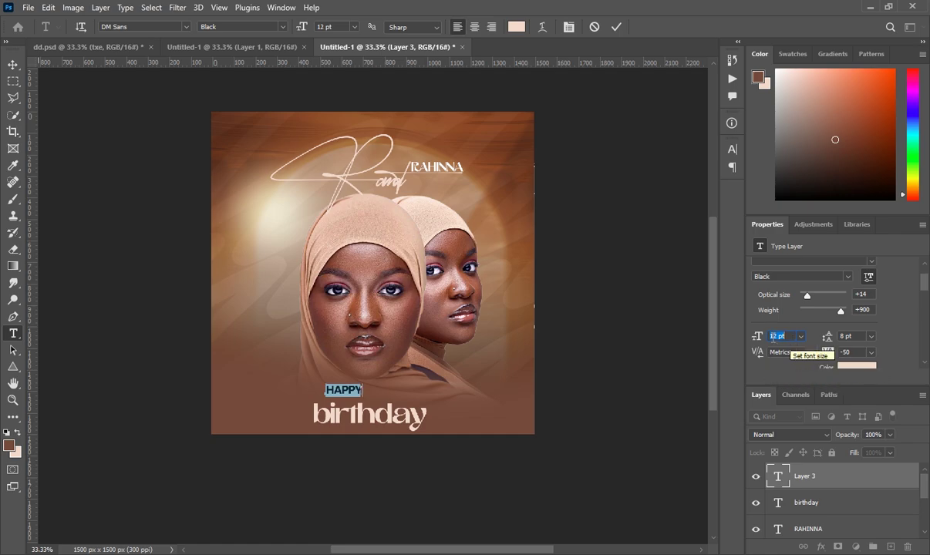
Color HAPPY white (ffffff), nudge it just above birthday, and commit it.
left_click(856, 367)
type("ffffff")
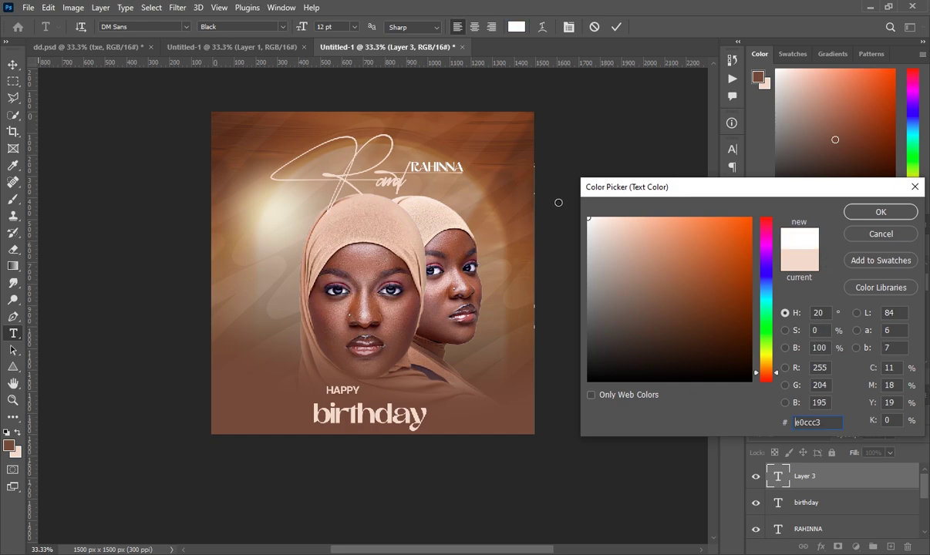
left_click(859, 219)
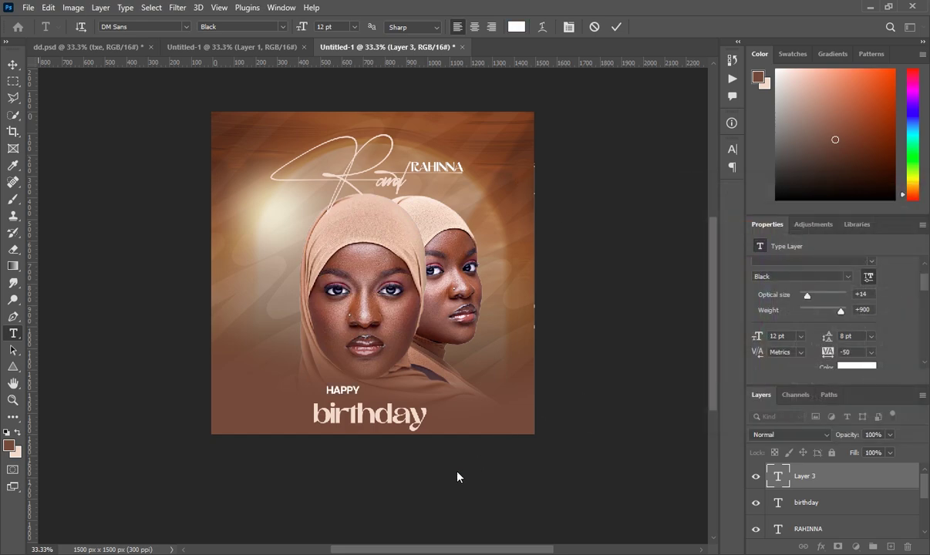
left_click_drag(345, 484, 340, 489)
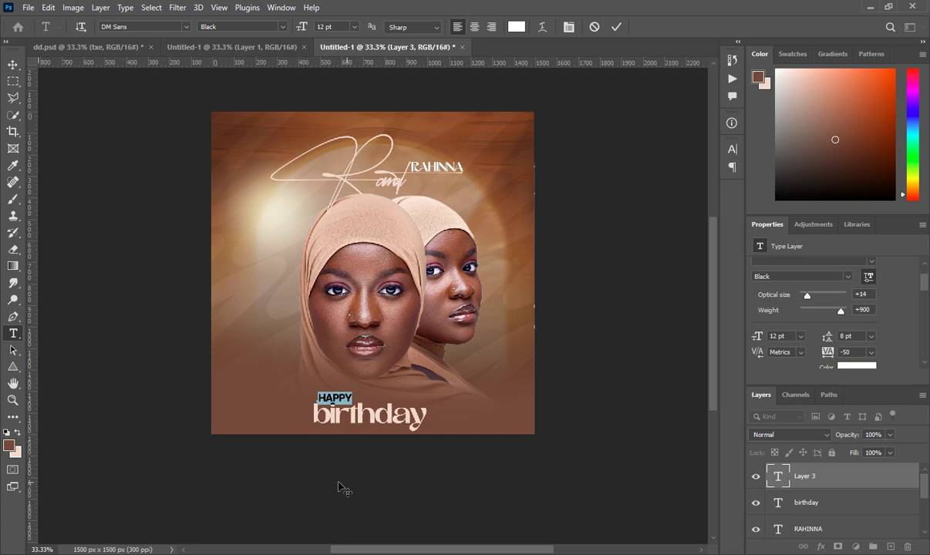
left_click(812, 480)
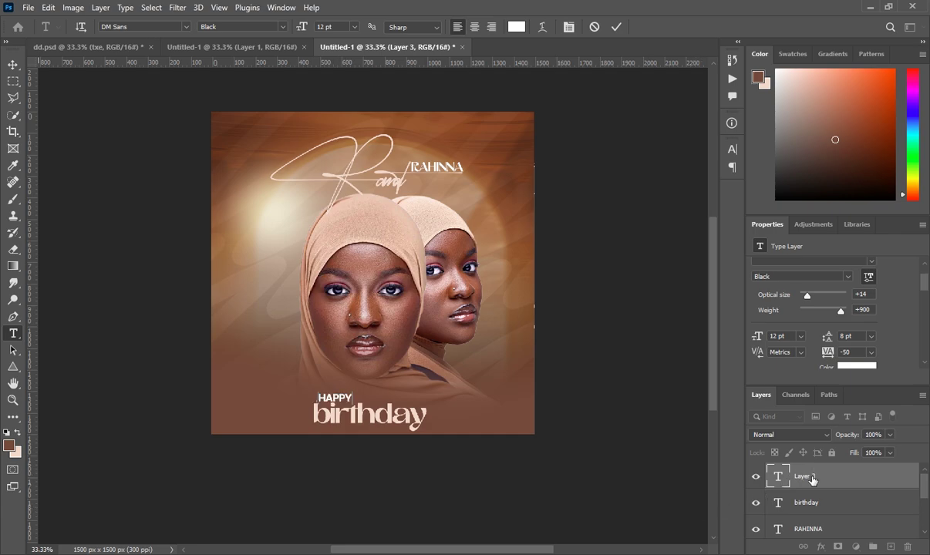
left_click(555, 444)
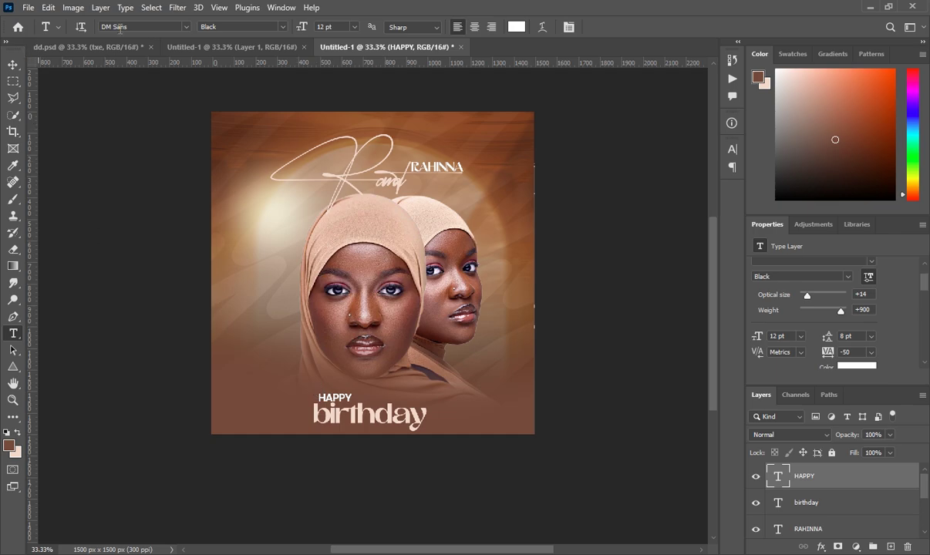
Copy the four-line wish list text from dd.psd.
left_click(98, 46)
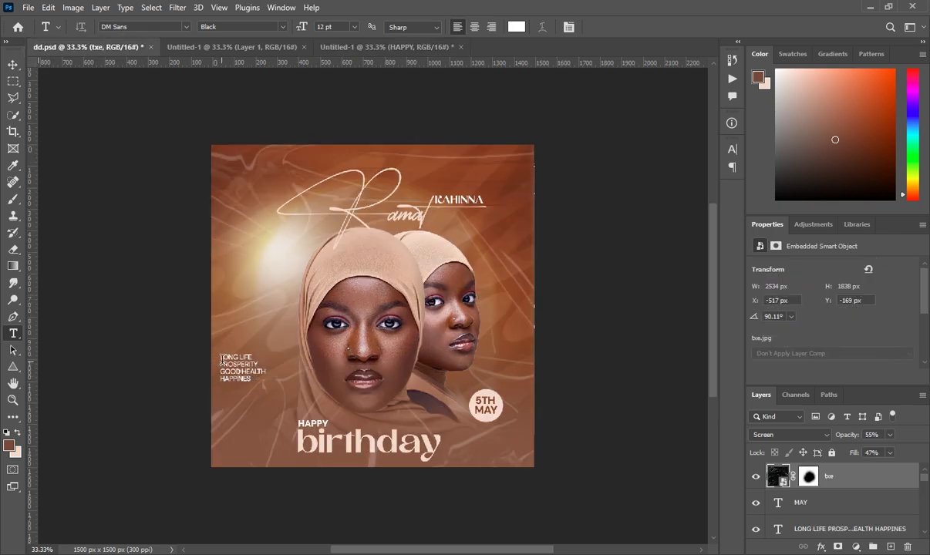
left_click_drag(219, 356, 244, 380)
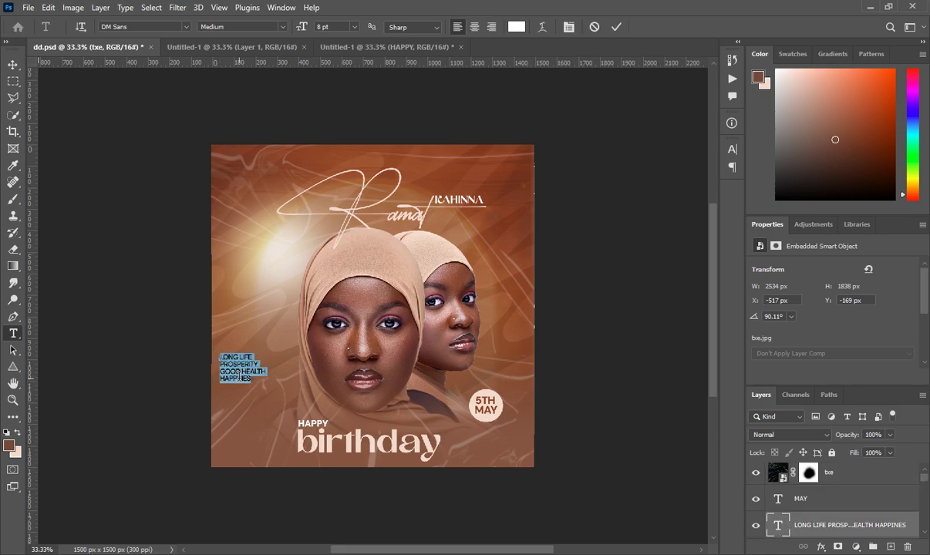
right_click(242, 378)
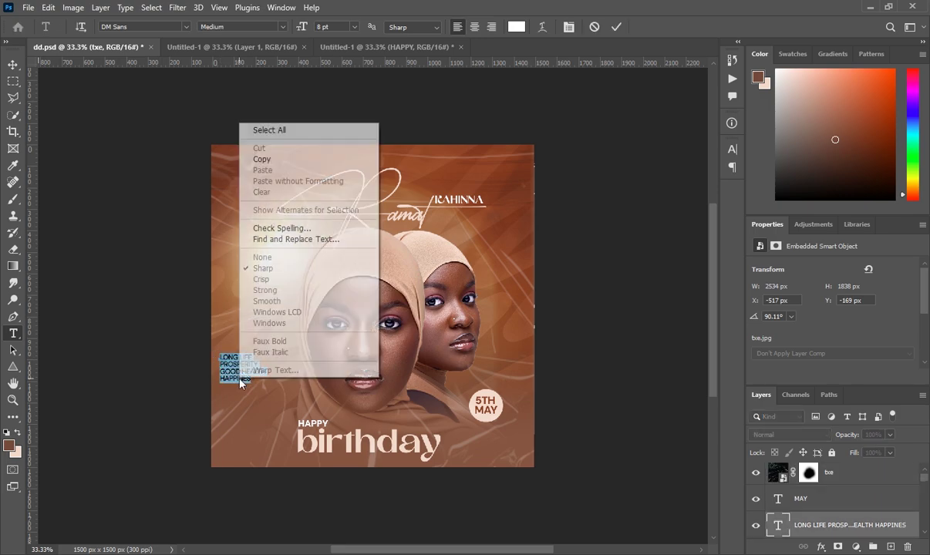
left_click(262, 159)
Paste the wish list into a new text block on Untitled-1, move it up, and commit.
left_click(497, 49)
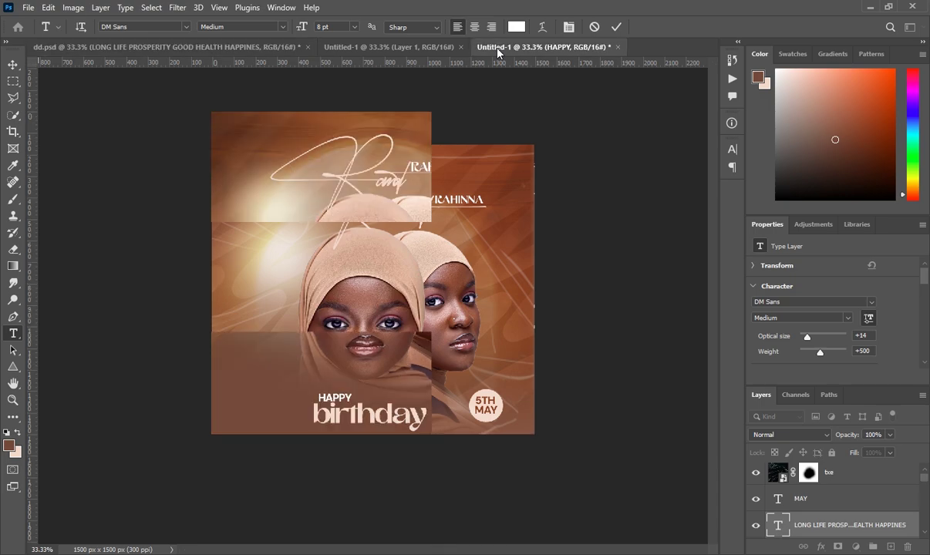
left_click(221, 373)
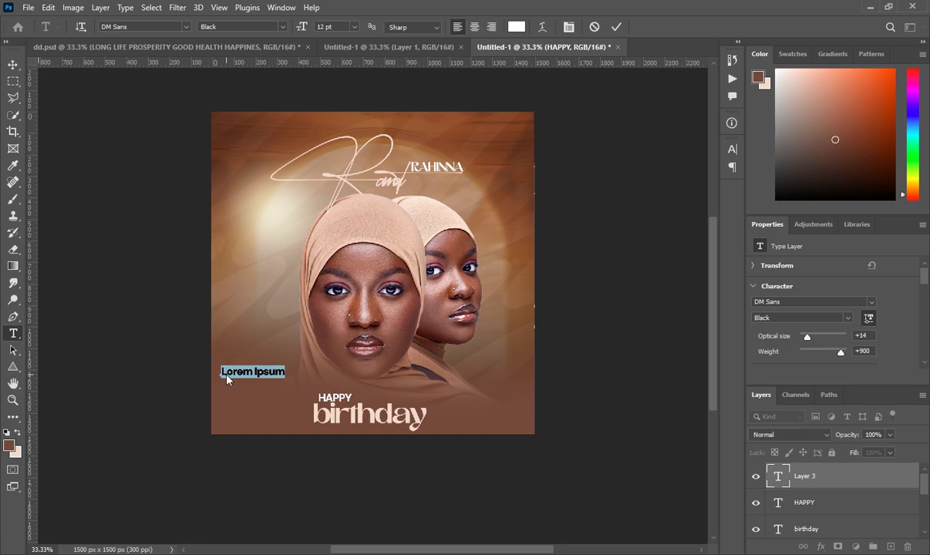
right_click(223, 373)
left_click(265, 172)
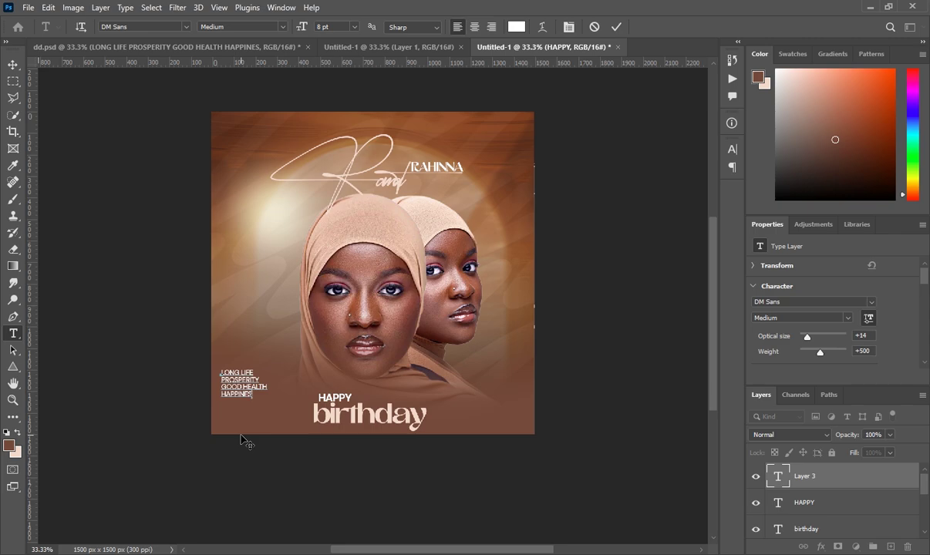
mouse_move(241, 434)
left_mouse_down()
mouse_move(238, 418)
mouse_move(249, 421)
left_mouse_up()
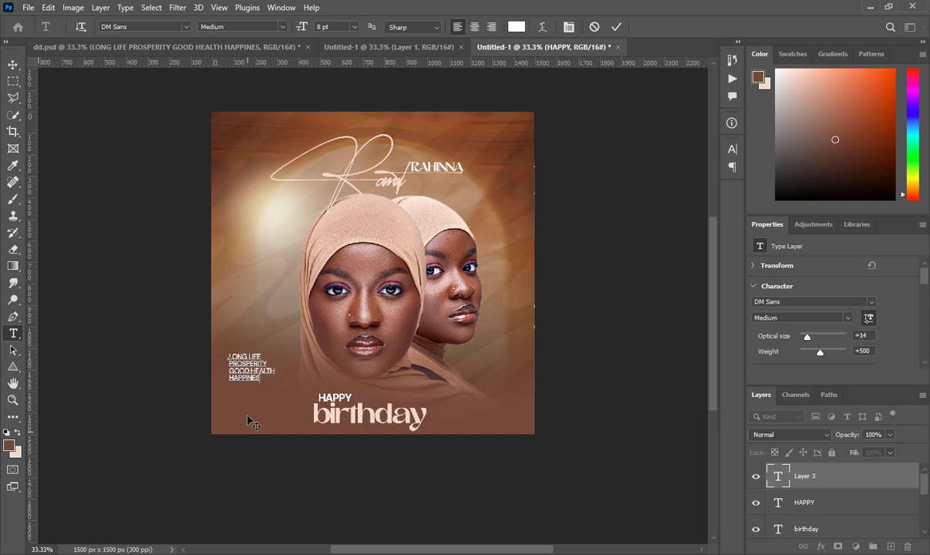
left_click(858, 483)
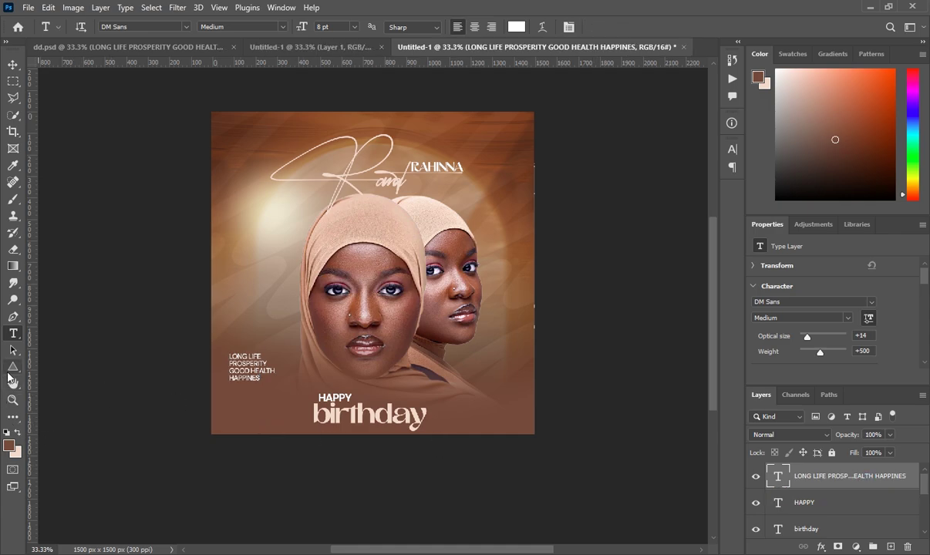
Draw a circle with the Ellipse Tool at lower right beside birthday.
left_click_drag(12, 376, 103, 385)
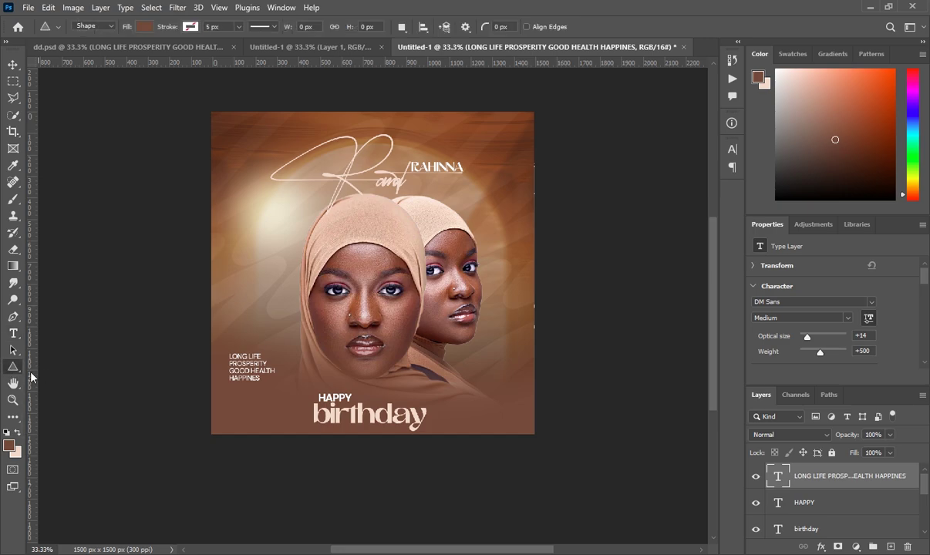
left_click_drag(13, 370, 45, 382)
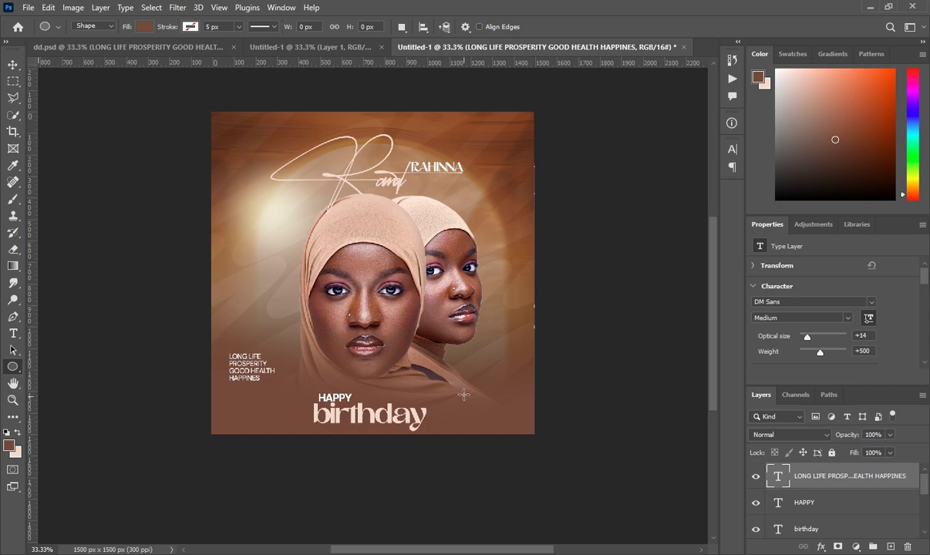
left_click_drag(469, 377, 502, 409)
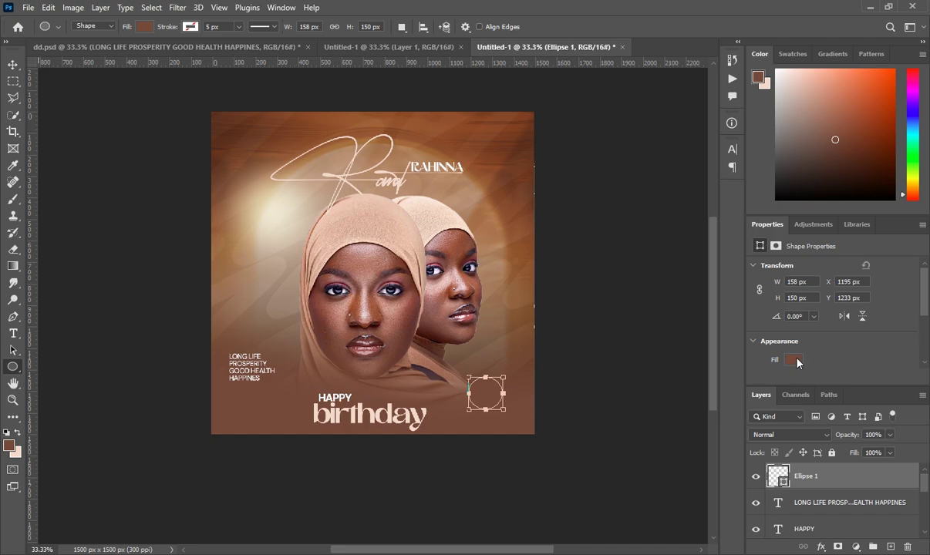
Fill the circle light pink and add a new empty layer above it.
left_click(798, 360)
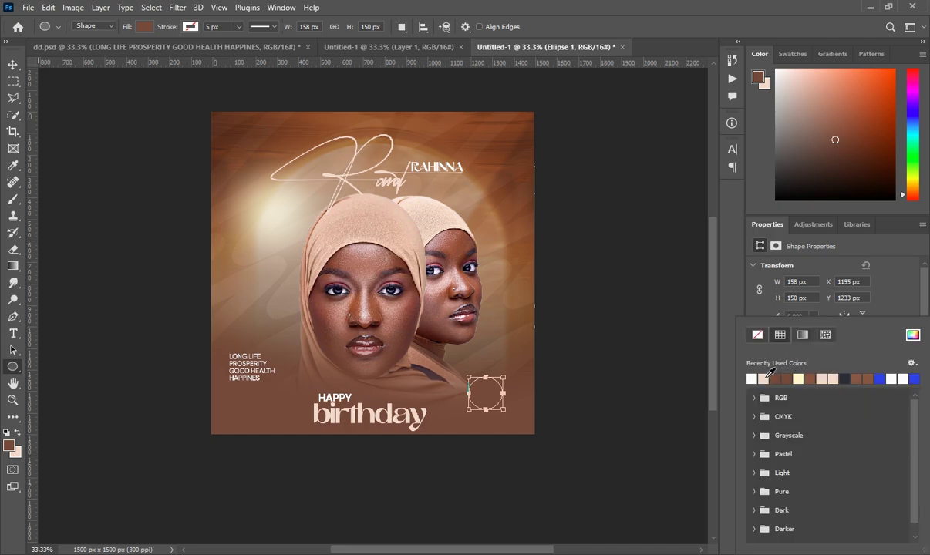
left_click(765, 377)
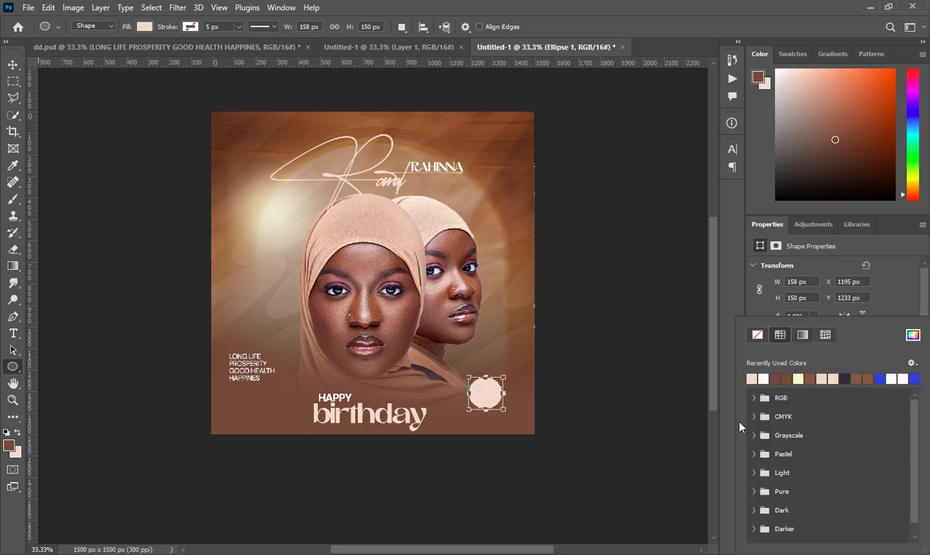
left_click(725, 433)
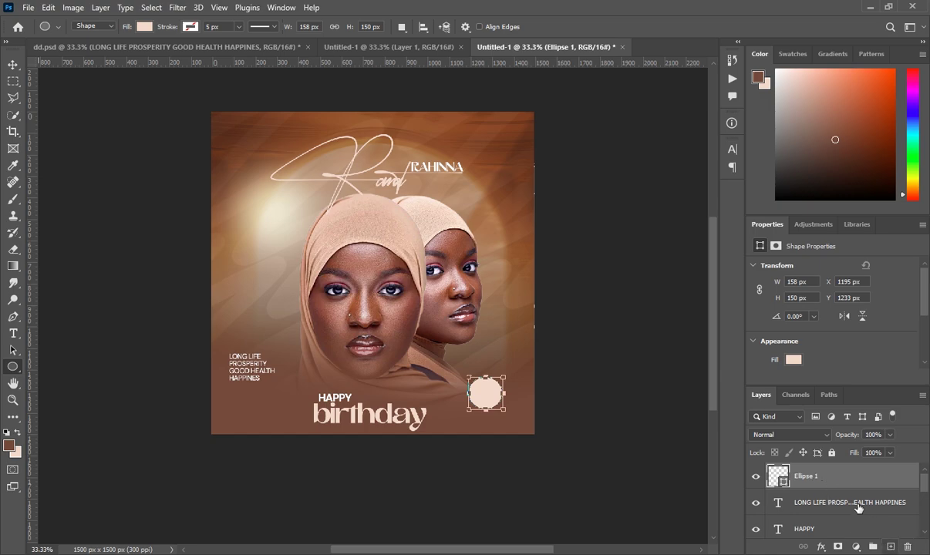
left_click(889, 546)
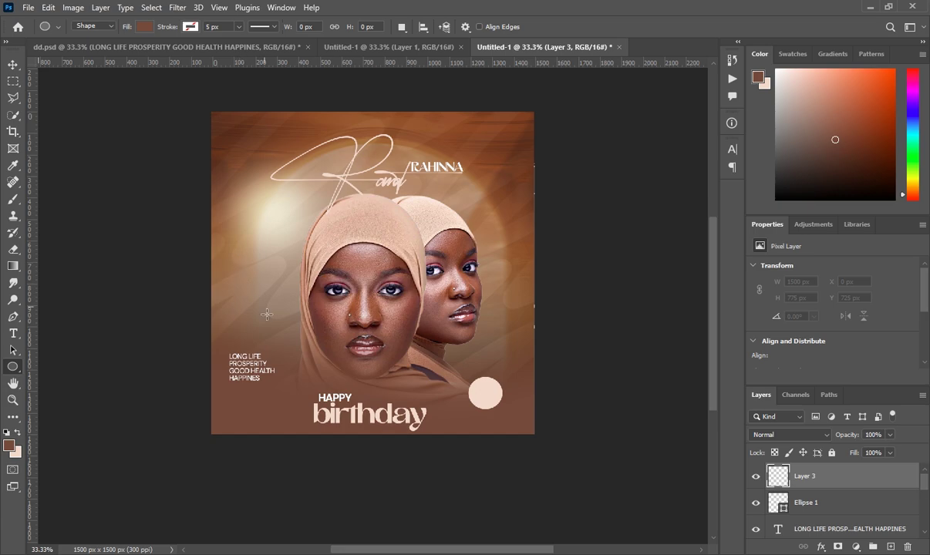
After checking dd.psd's 5TH MAY badge, start horizontal text on the pink circle and open its color picker.
left_click(10, 335)
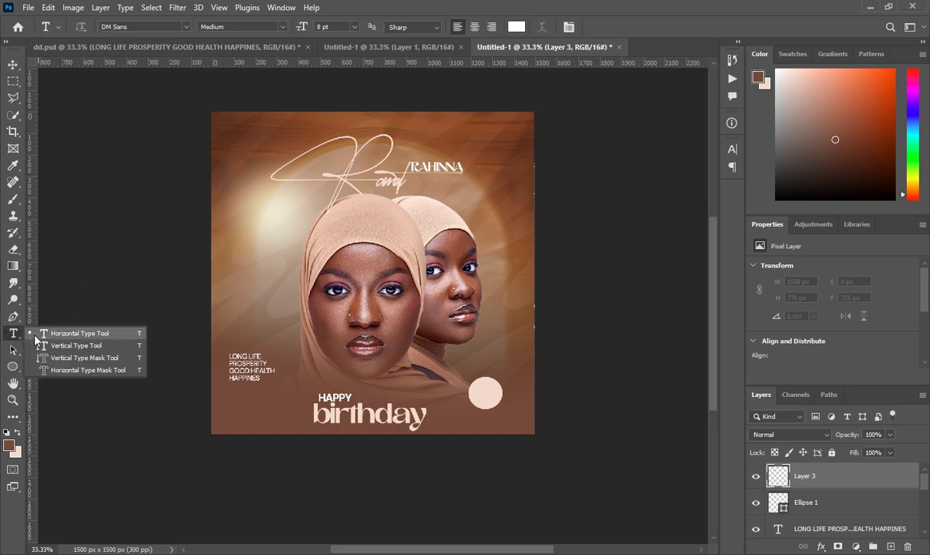
left_click(35, 337)
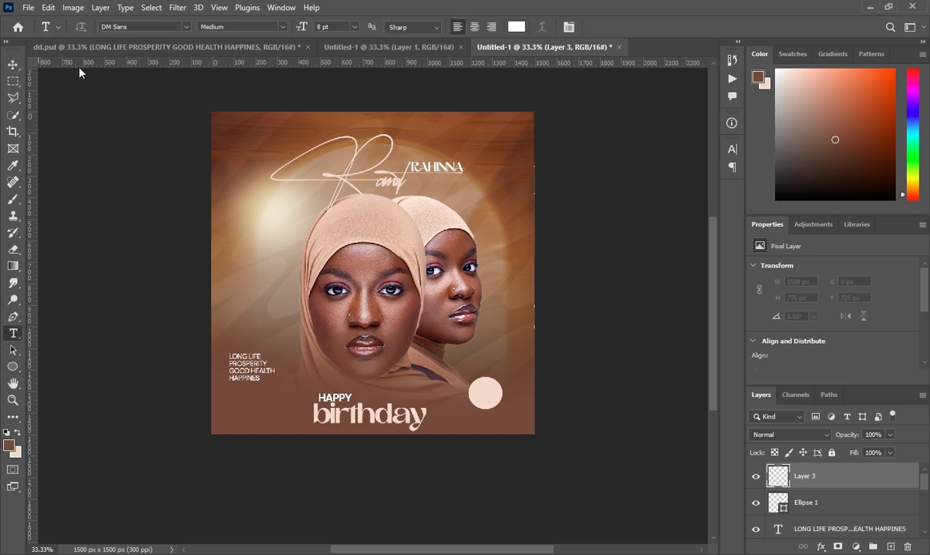
left_click(42, 48)
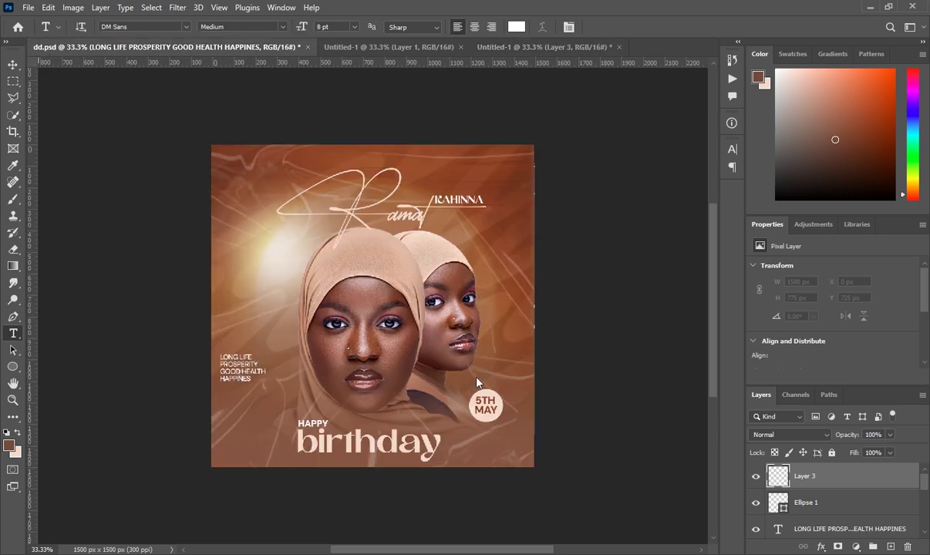
left_click(553, 47)
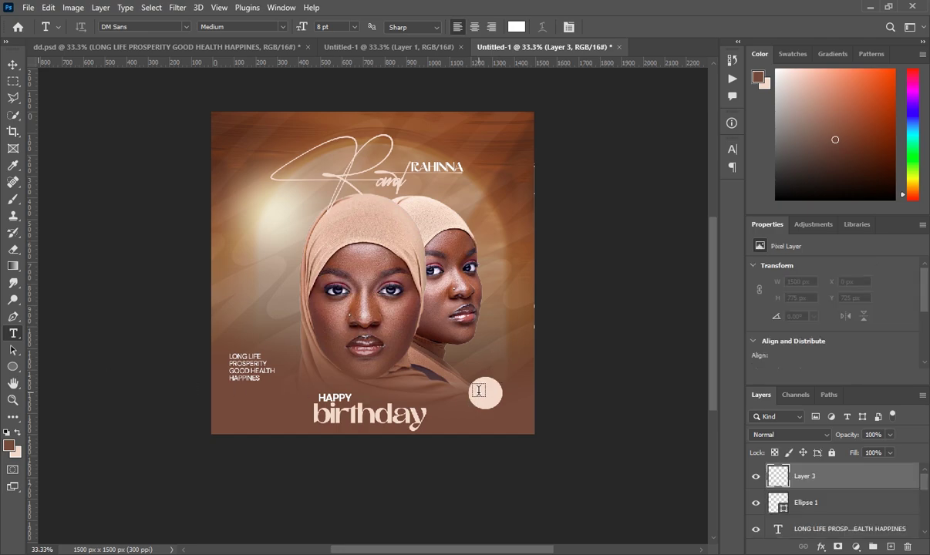
left_click(478, 391)
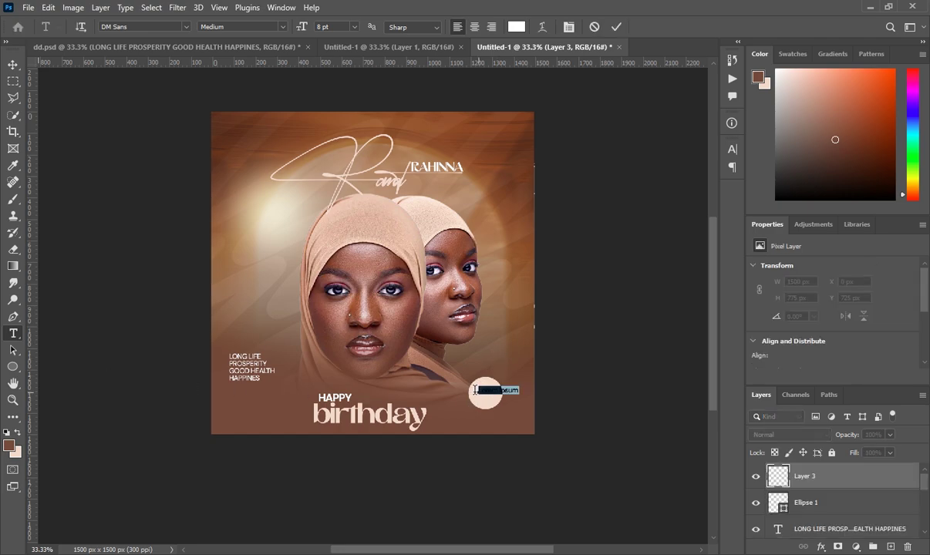
scroll(825, 339, "down", 3)
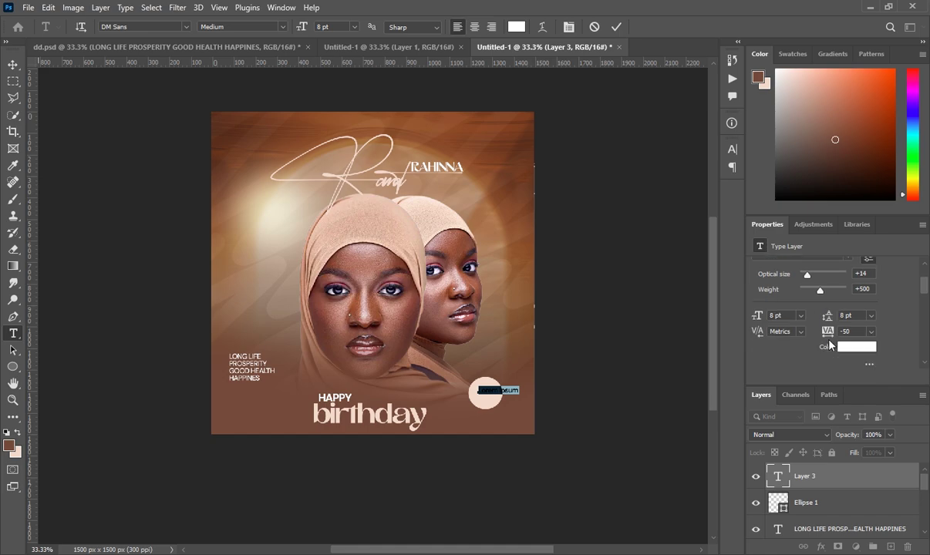
left_click(856, 348)
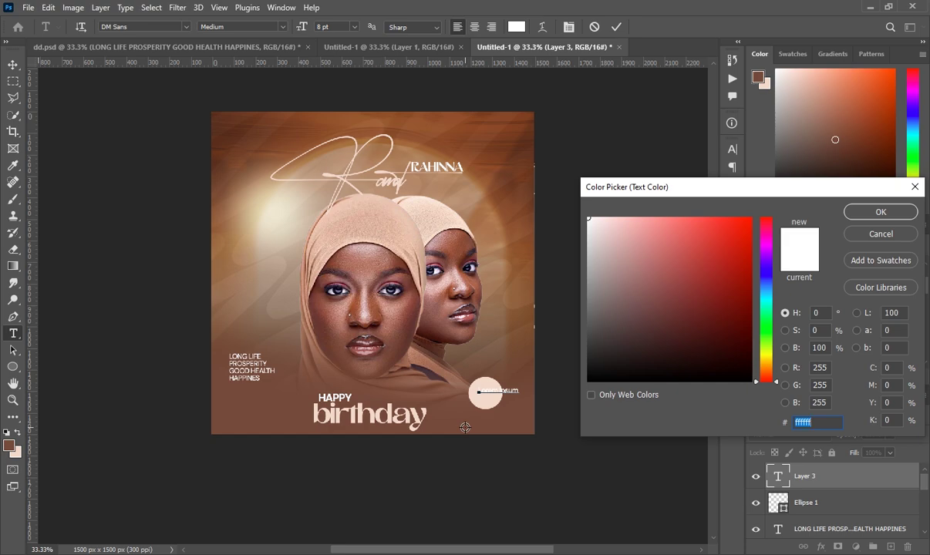
Color the badge text the flyer's brown, make it Black weight, and start shrinking its size.
left_click(441, 399)
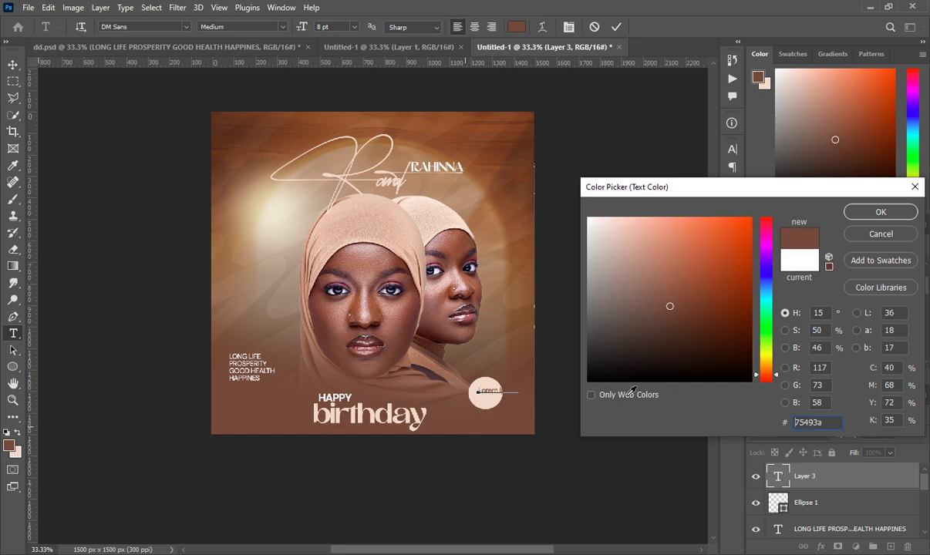
left_click(880, 212)
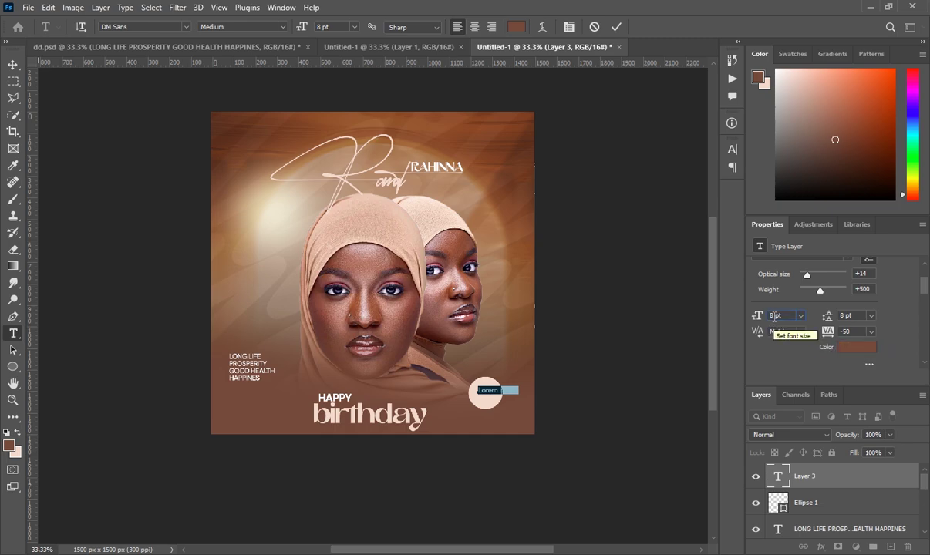
key("Up")
key("Up")
key("Up")
key("Up")
key("Up")
key("Up")
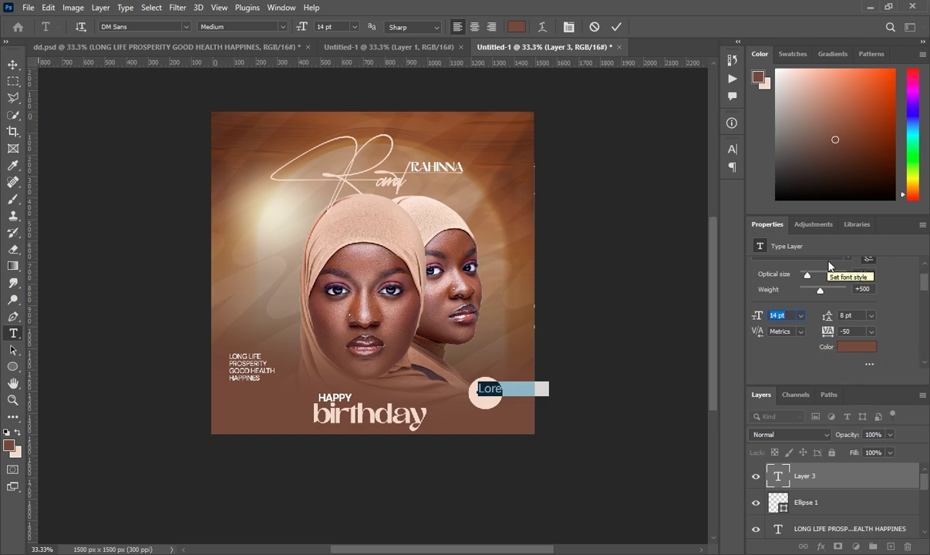
scroll(852, 281, "up", 1)
left_click(840, 276)
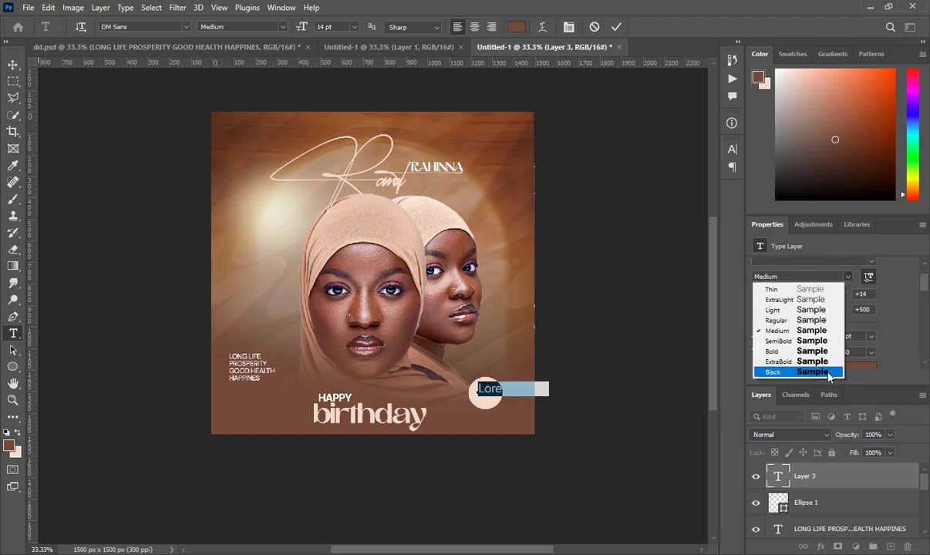
left_click(771, 355)
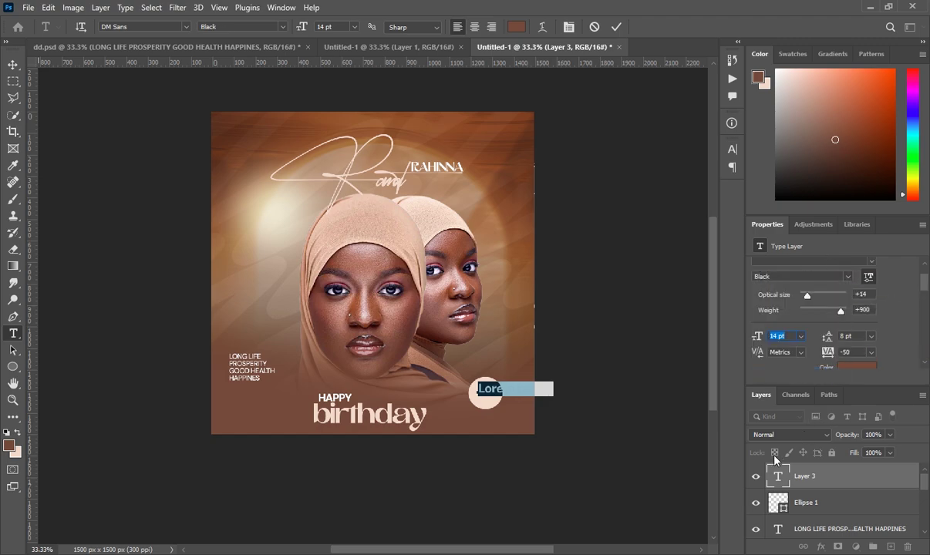
type("5")
Set the badge text to 10 pt and type the date into it.
key("Up")
key("Up")
key("Up")
key("Up")
key("Up")
key("Up")
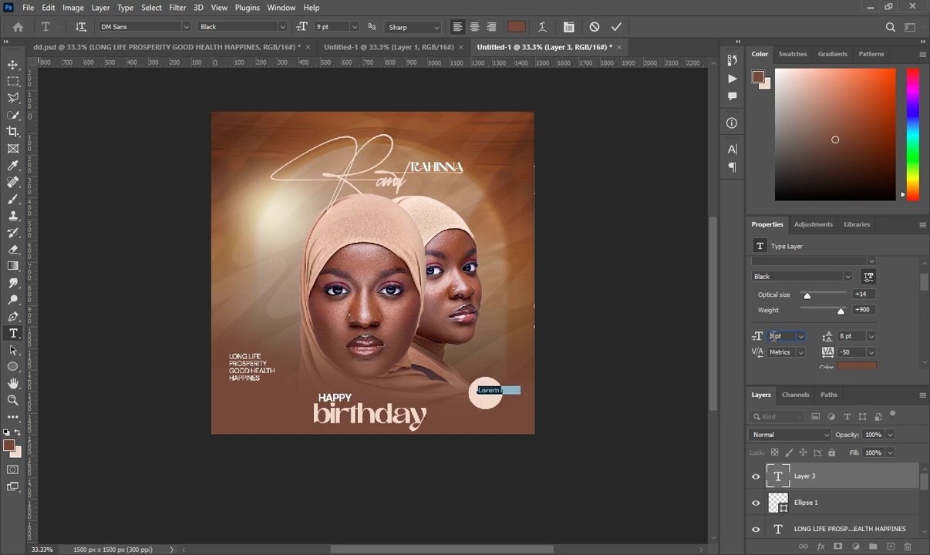
key("Down")
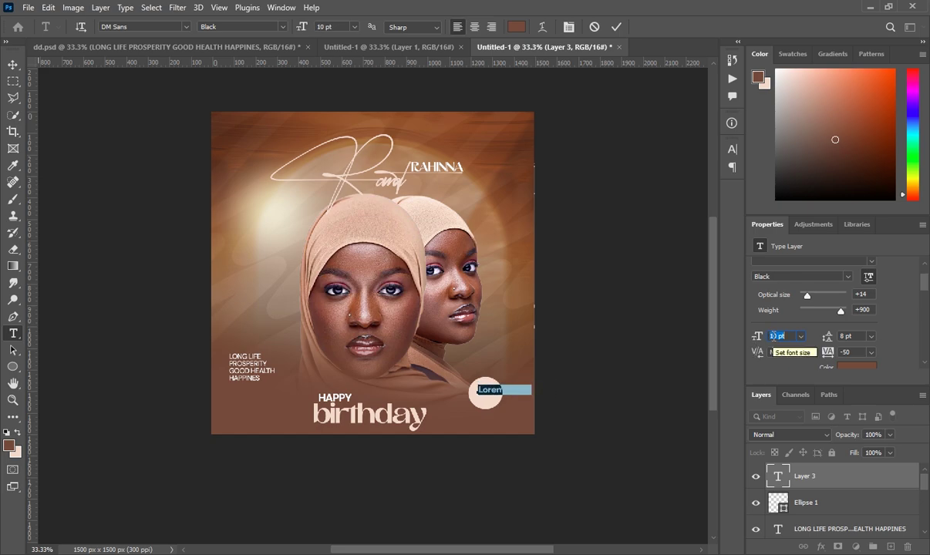
key("Return")
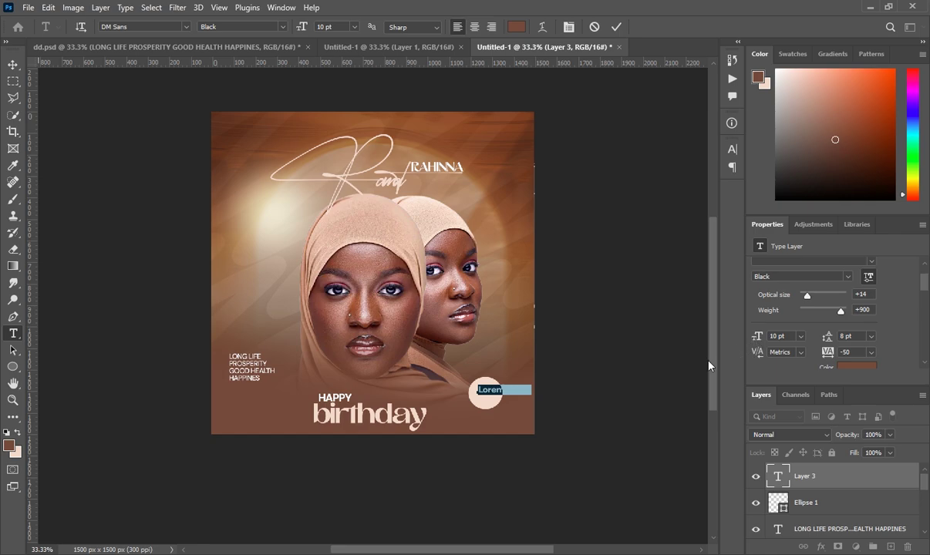
type("5")
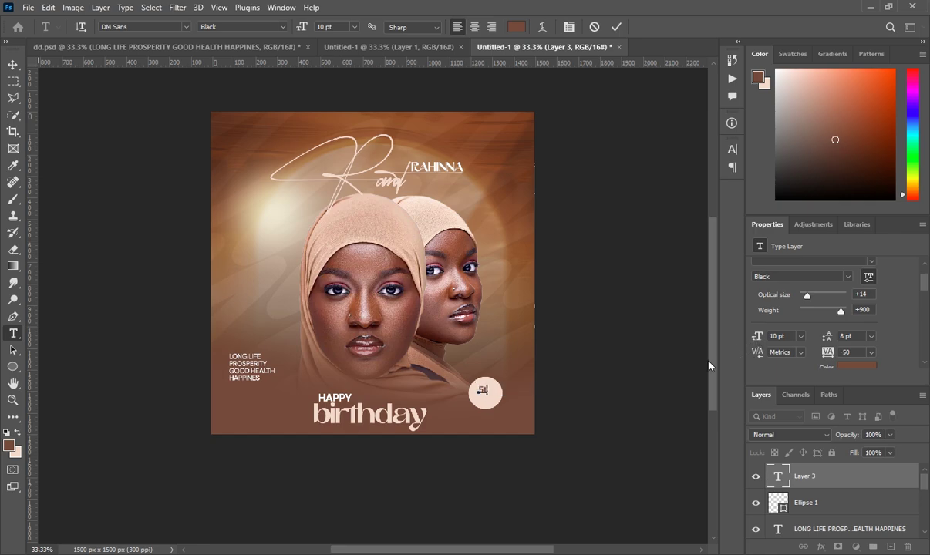
type("th")
key("BackSpace")
key("BackSpace")
Give the whole 5TH MAY text 11 pt size and 11 pt leading.
key("ctrl+a")
type("10")
key("Return")
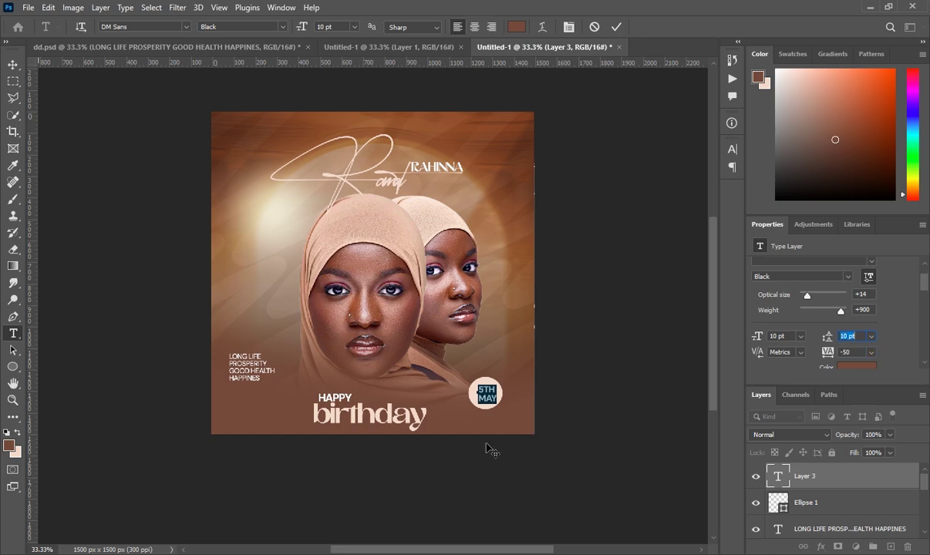
left_click(774, 335)
key("Up")
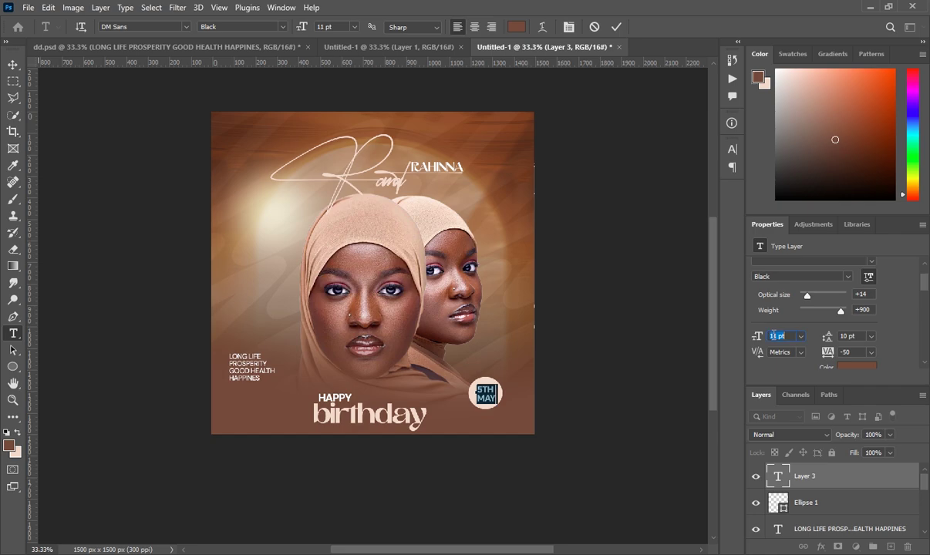
left_click(846, 337)
key("Up")
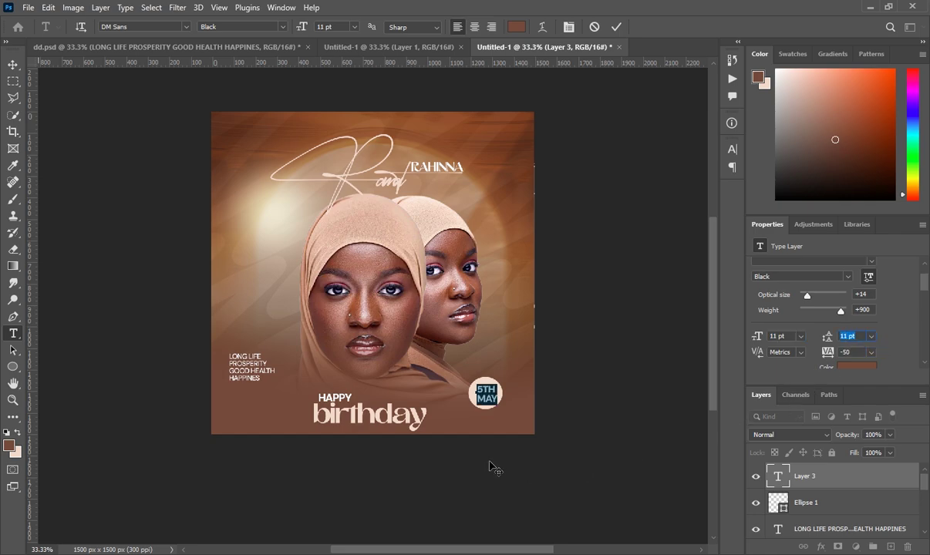
key("Return")
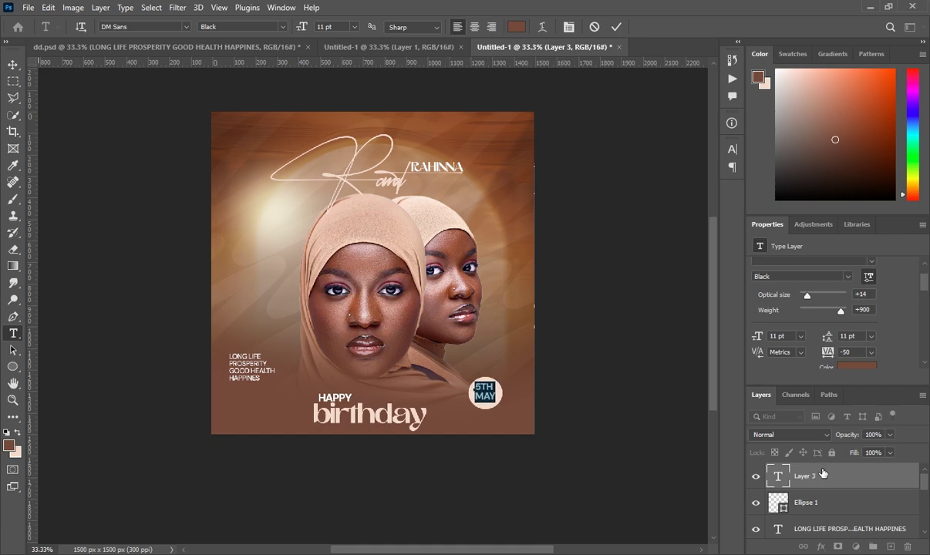
Commit the 5TH MAY badge, compare it with dd.psd, and add an empty layer.
key("Left")
left_click(822, 473)
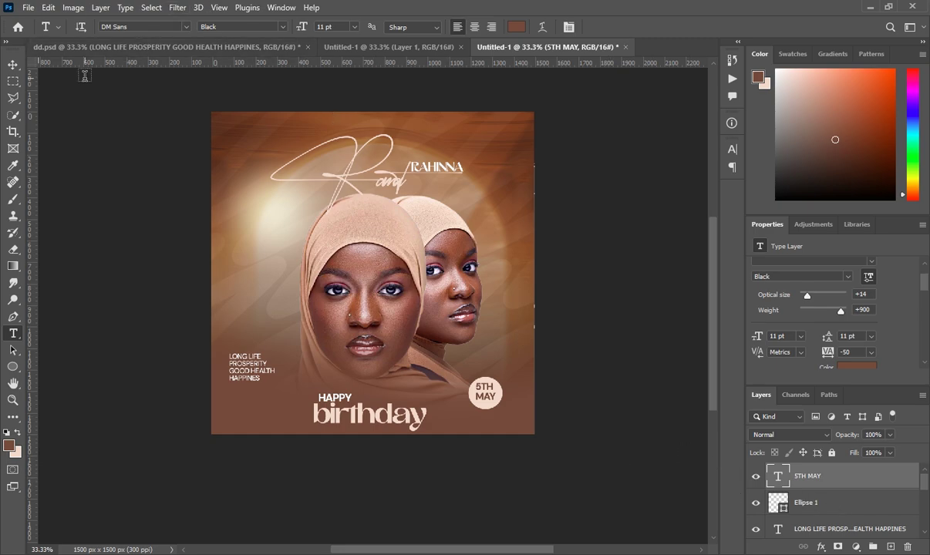
left_click(81, 48)
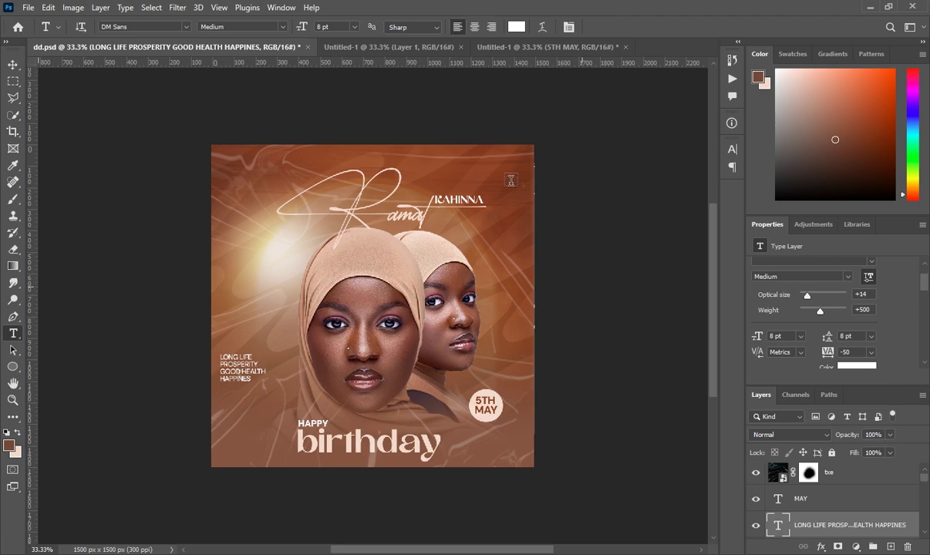
left_click(565, 48)
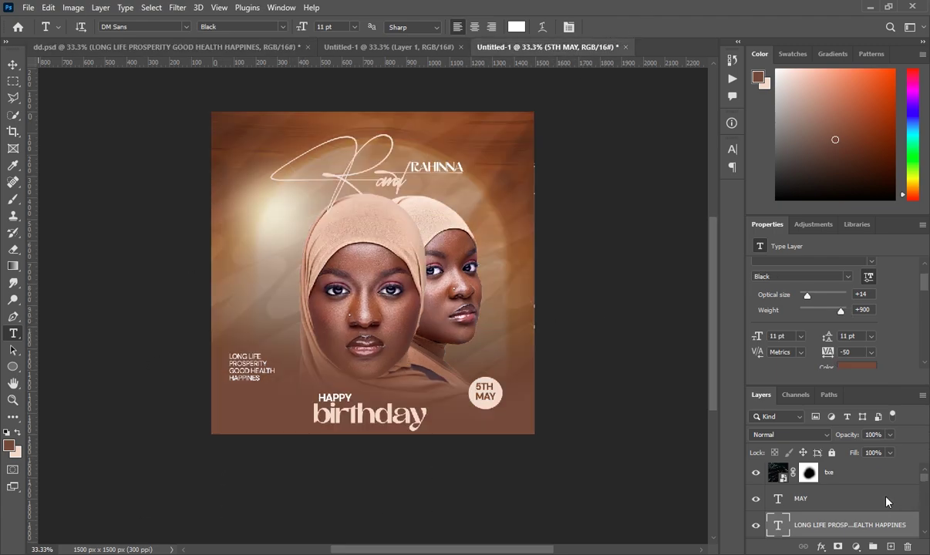
left_click(889, 546)
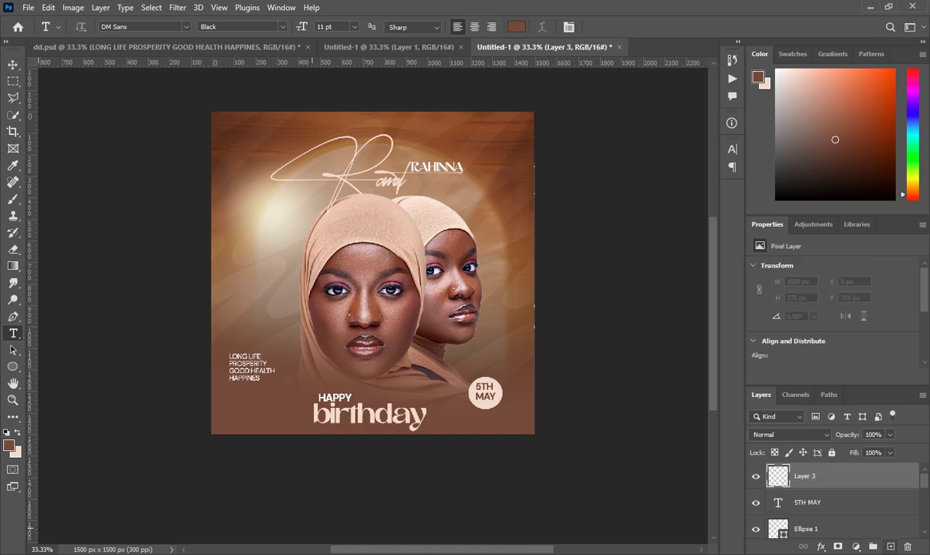
Drop txe.jpg onto the flyer, rotate it sideways, and scale it to cover the canvas.
key("alt+Tab")
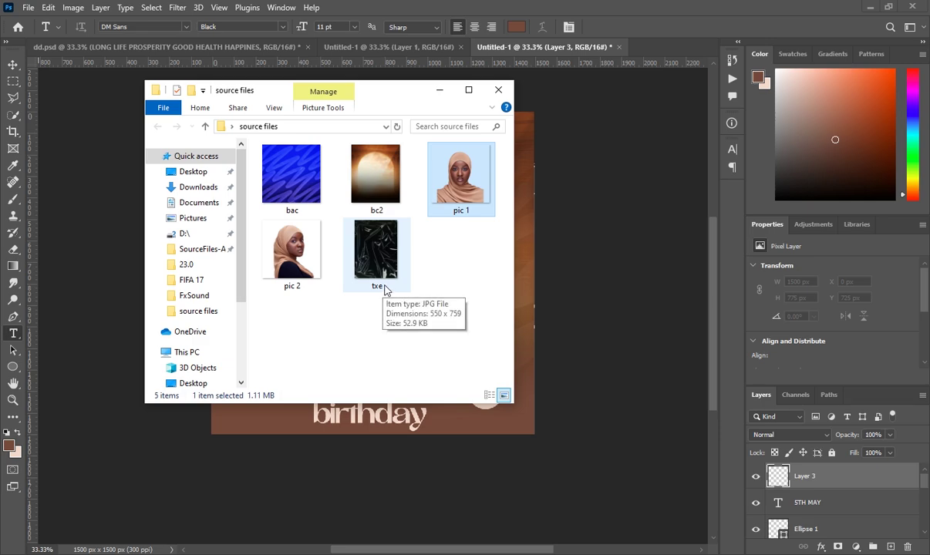
left_click_drag(377, 275, 414, 363)
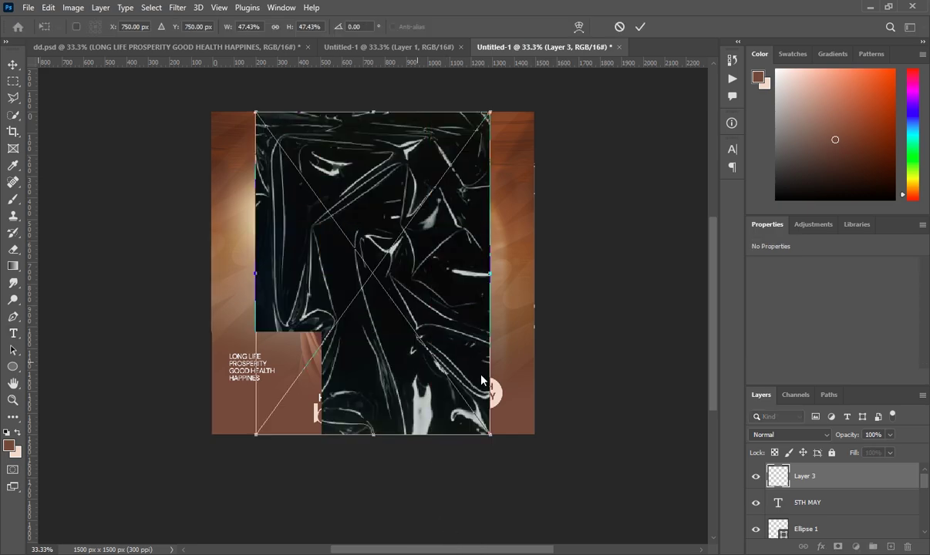
left_click_drag(475, 453, 584, 151)
left_click_drag(537, 392, 602, 473)
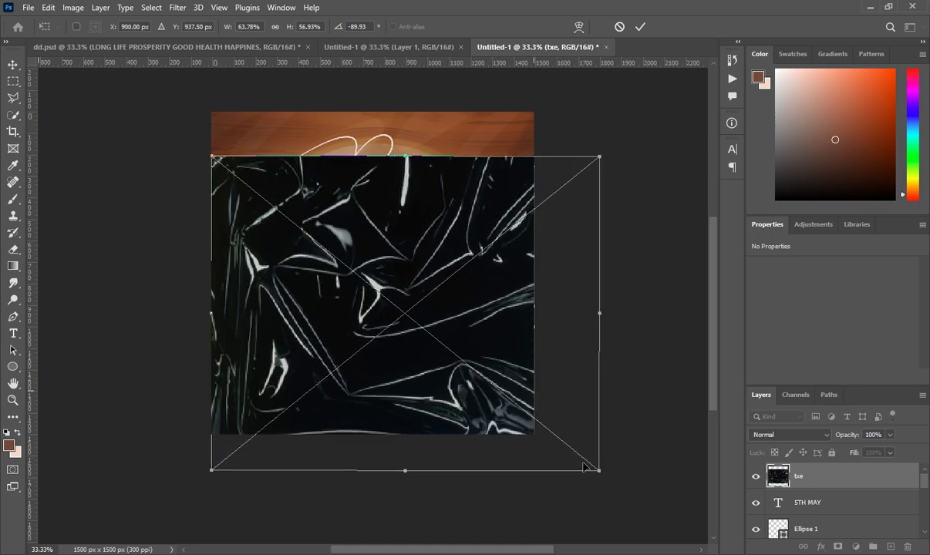
left_click_drag(437, 370, 424, 341)
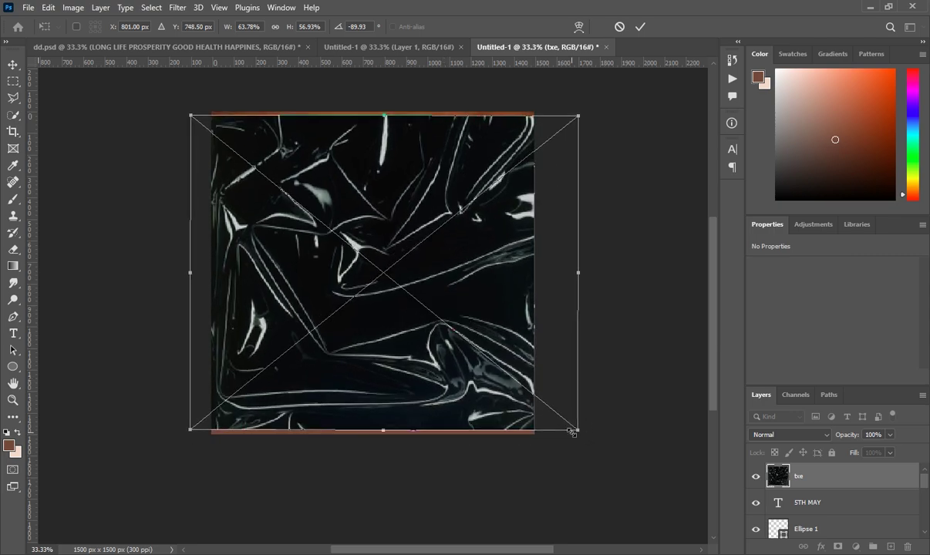
mouse_move(592, 450)
left_mouse_down()
mouse_move(616, 452)
mouse_move(593, 444)
left_mouse_up()
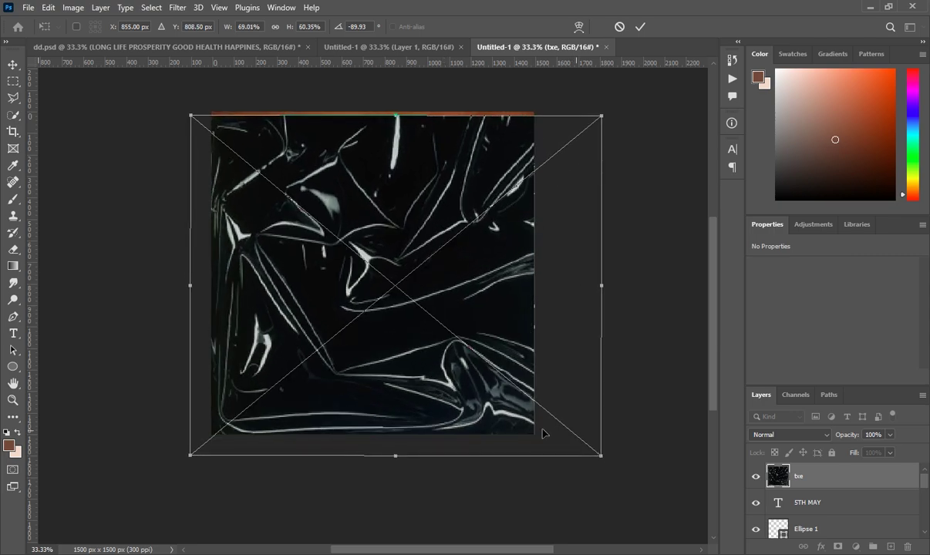
left_click_drag(492, 384, 509, 394)
key("Return")
key("t")
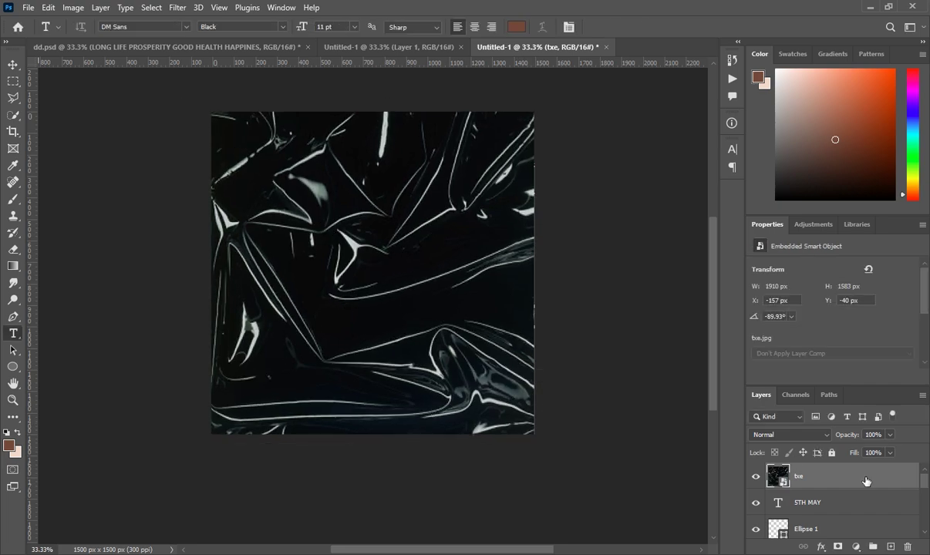
Set the txe layer to Screen, 50% opacity and 45% fill, and add a layer mask.
left_click(825, 435)
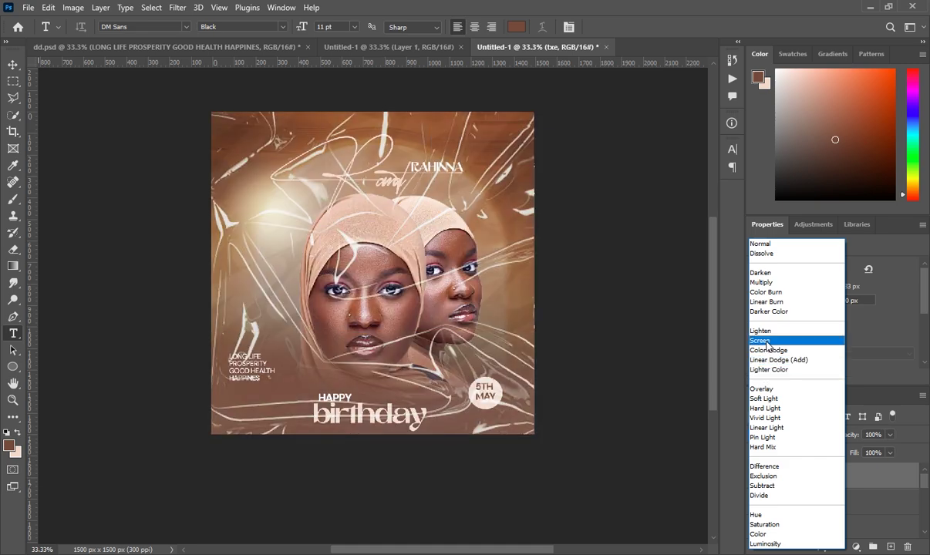
left_click(767, 346)
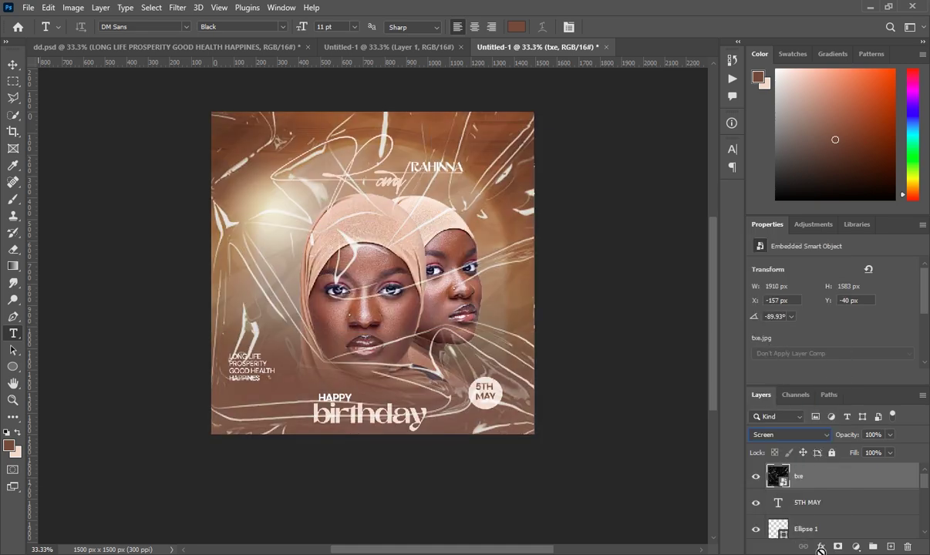
left_click(890, 435)
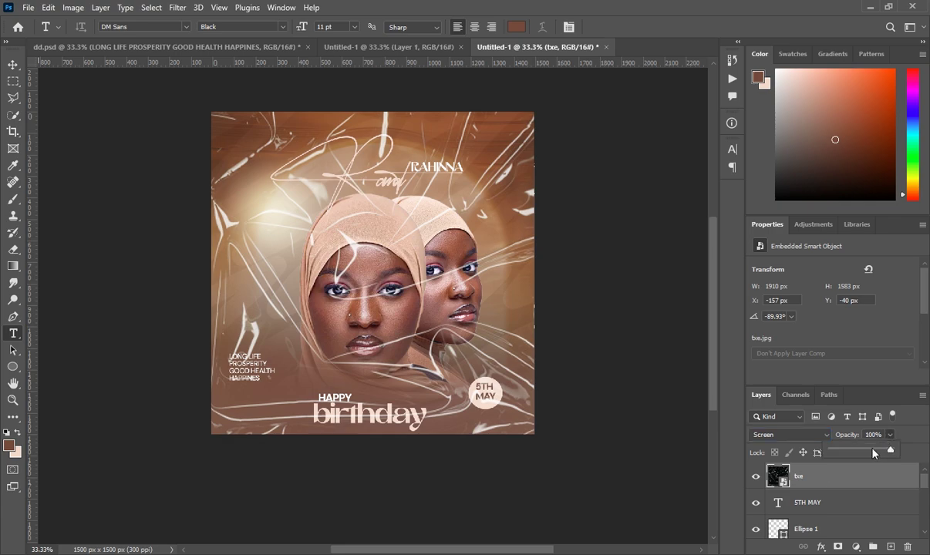
left_click_drag(874, 453, 868, 454)
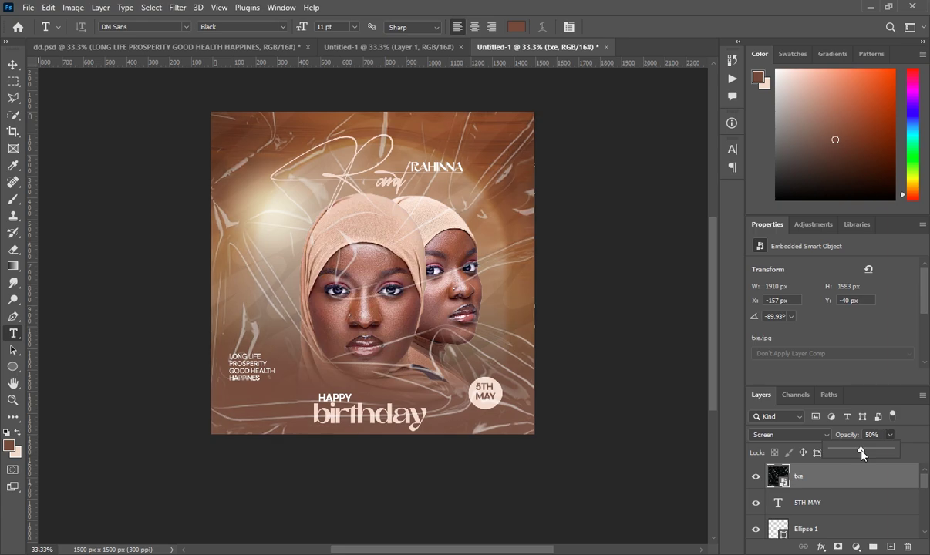
left_click(862, 485)
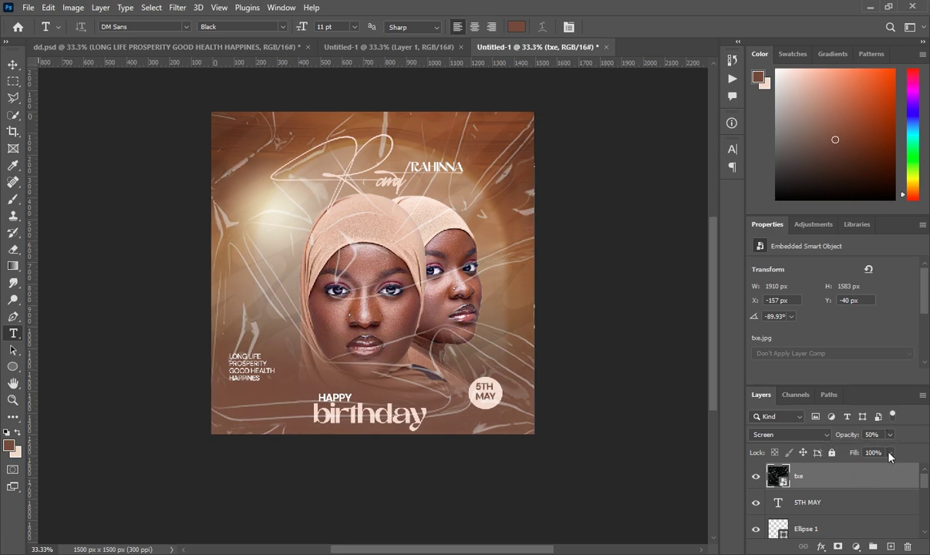
left_click(889, 454)
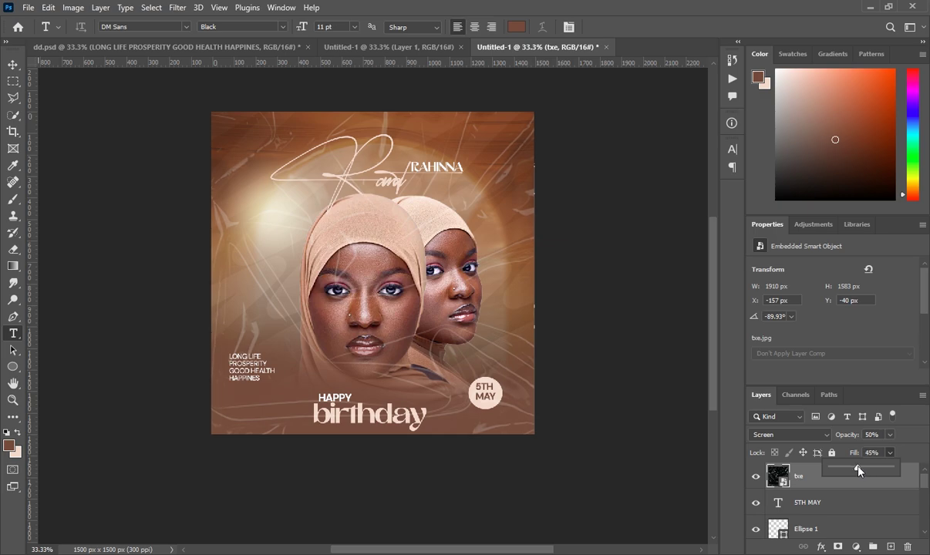
left_click(797, 479)
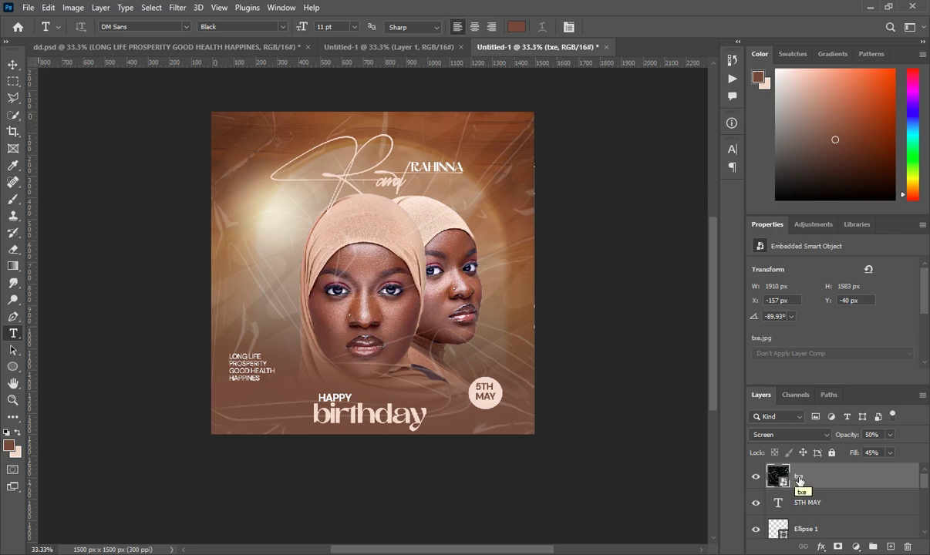
left_click(837, 547)
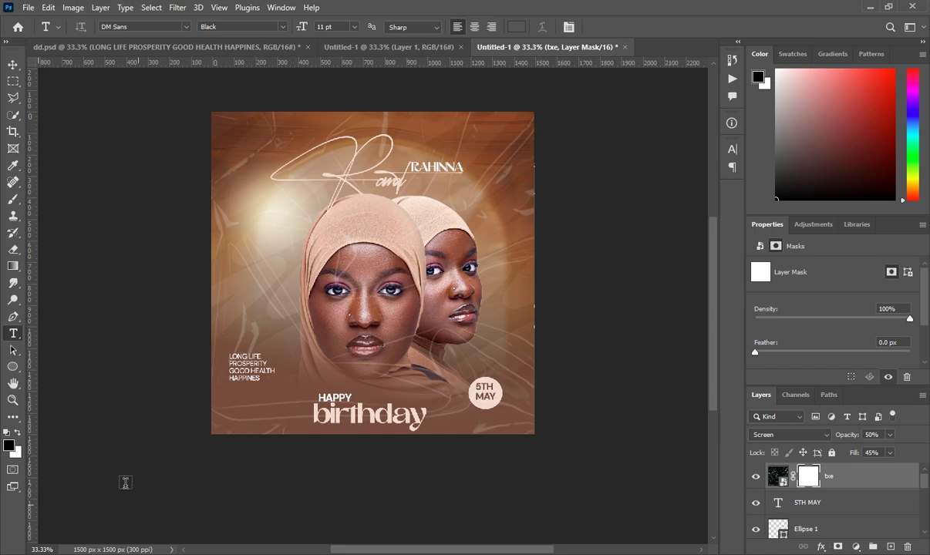
left_click(9, 200)
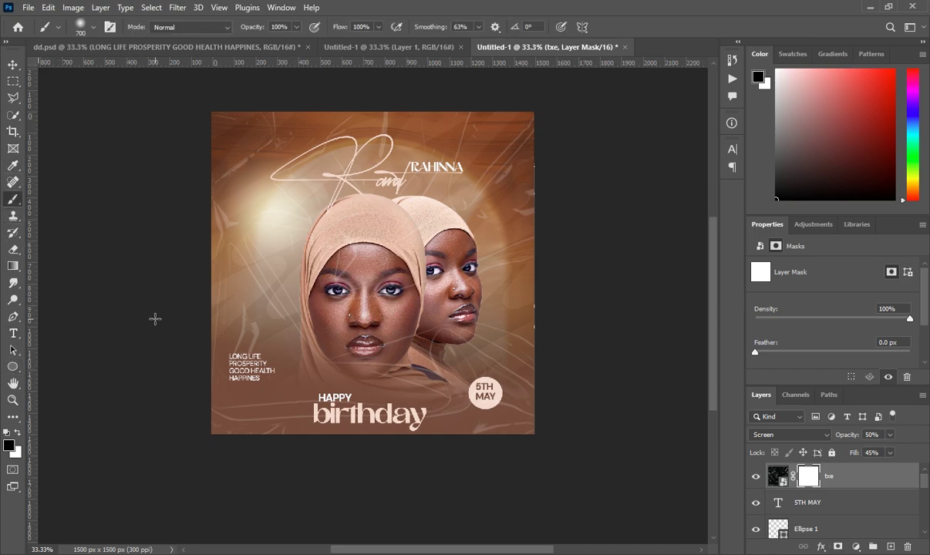